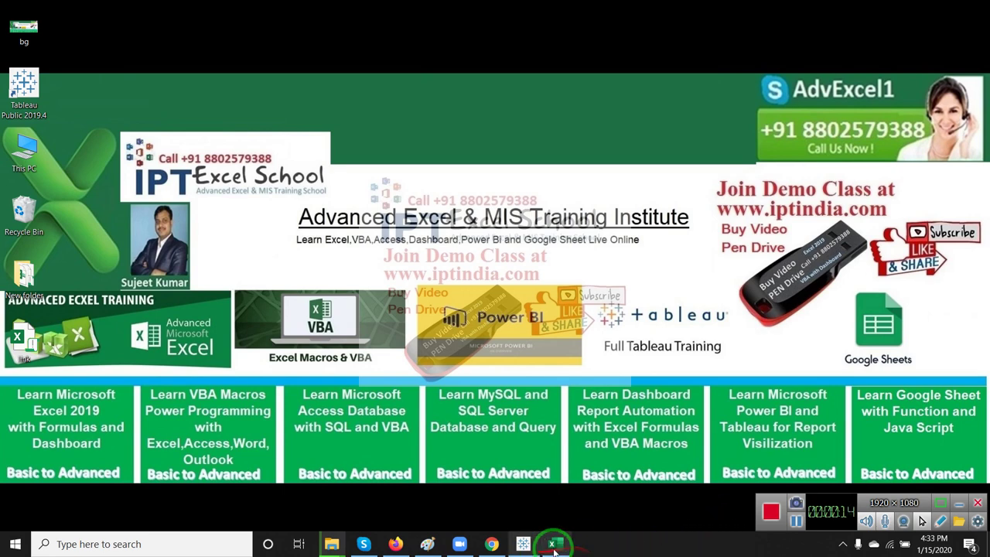
- Refresh the Windows desktop twice from its right-click menu
right_click(446, 217)
click(469, 255)
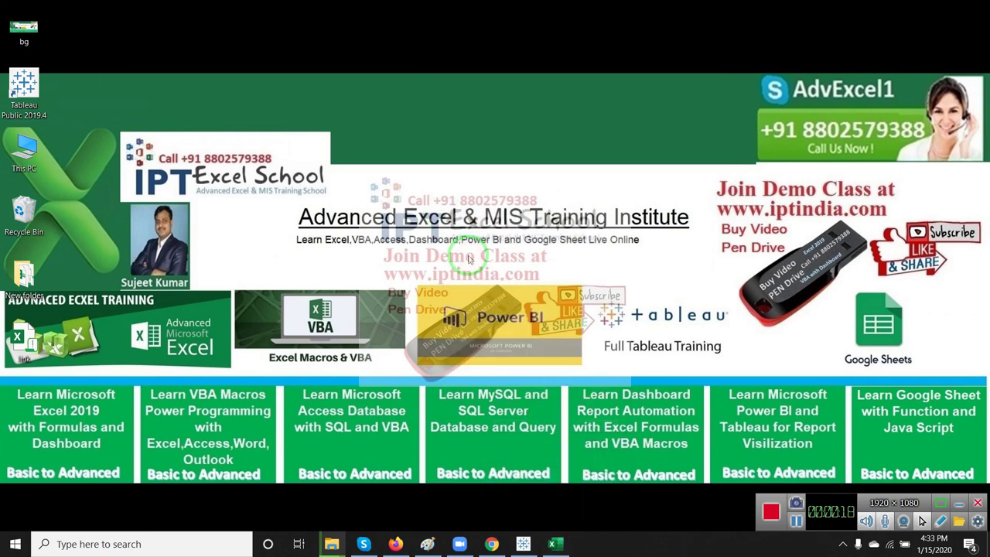
right_click(469, 259)
click(503, 296)
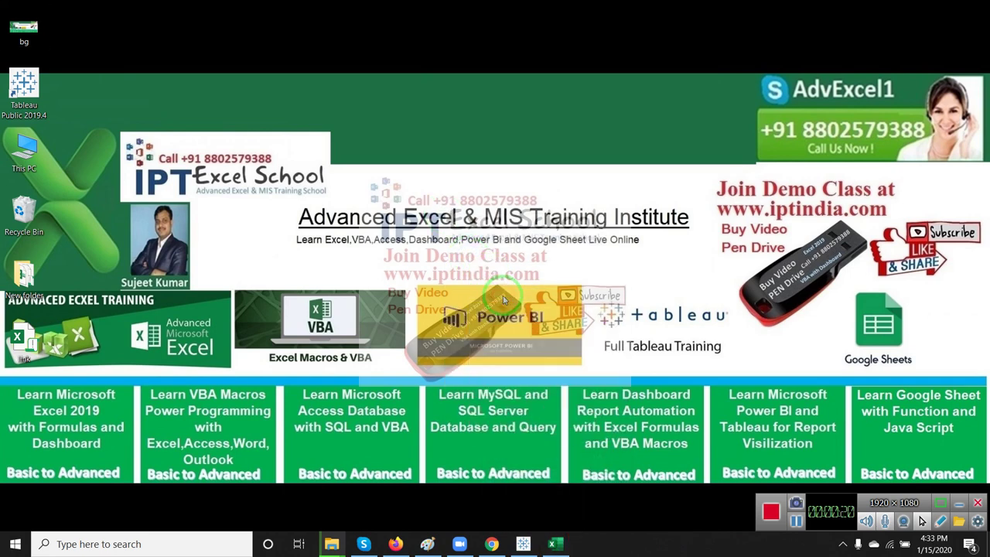
- Bring Book1 forward, browse its Feb marks data, and launch Visual Basic from the Developer tab
click(552, 542)
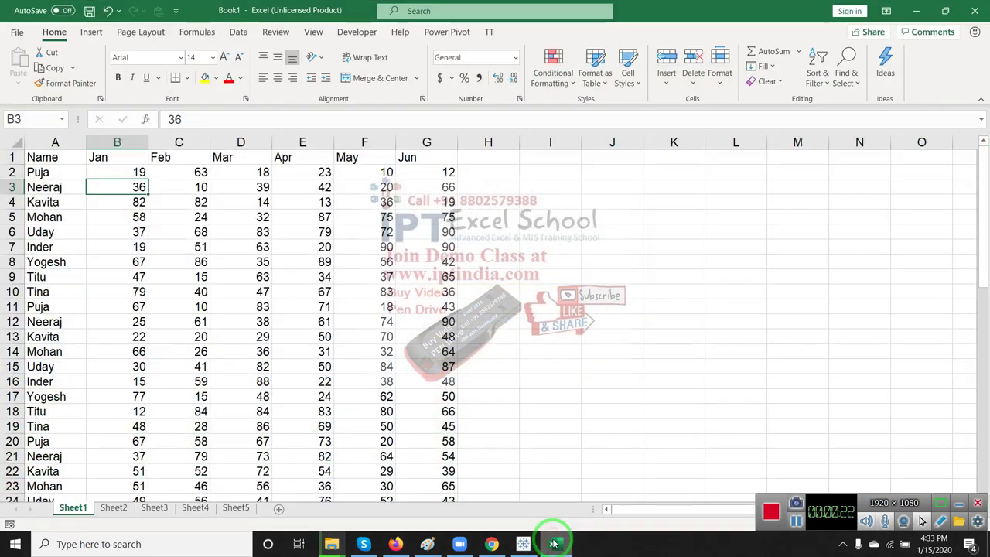
click(173, 246)
scroll(153, 247, down, 9)
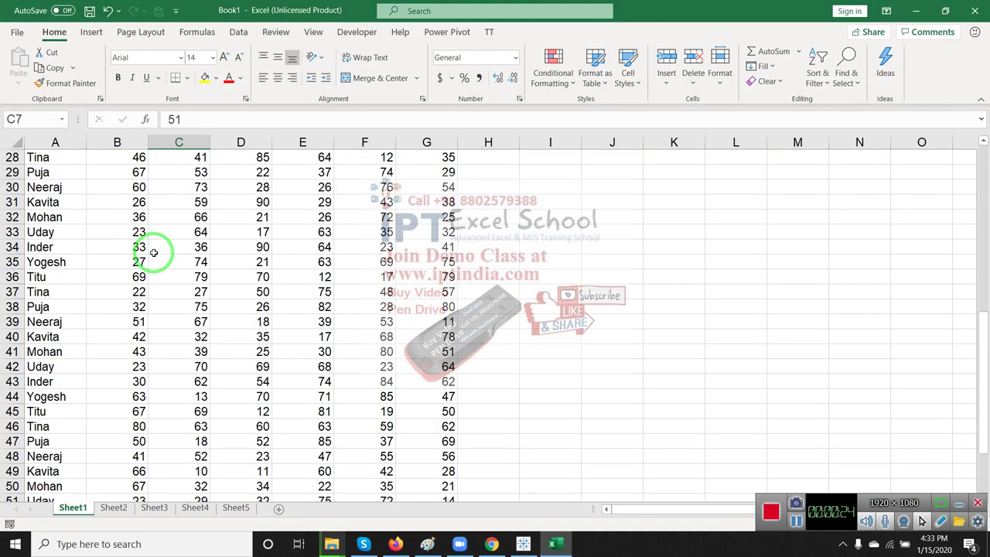
scroll(153, 252, up, 7)
scroll(154, 252, up, 1)
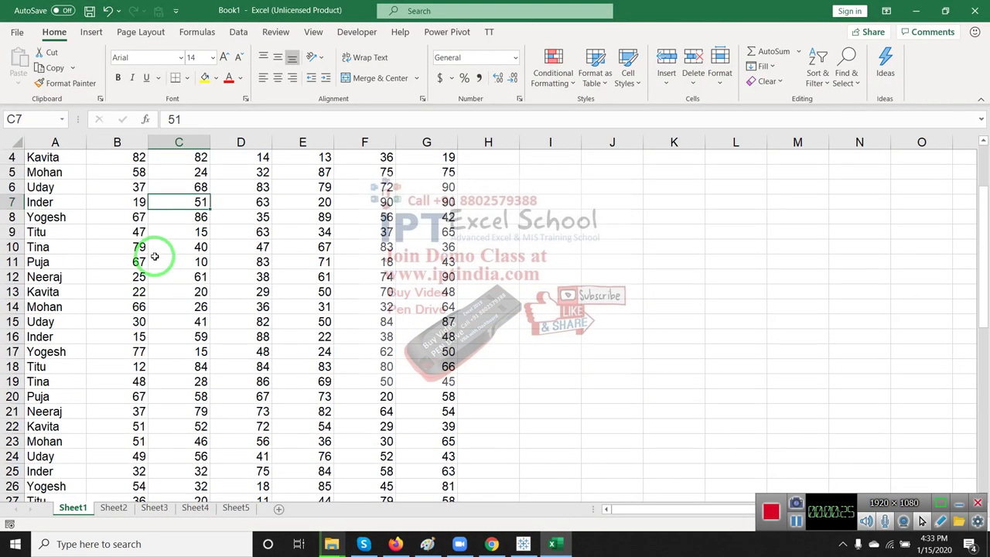
click(358, 32)
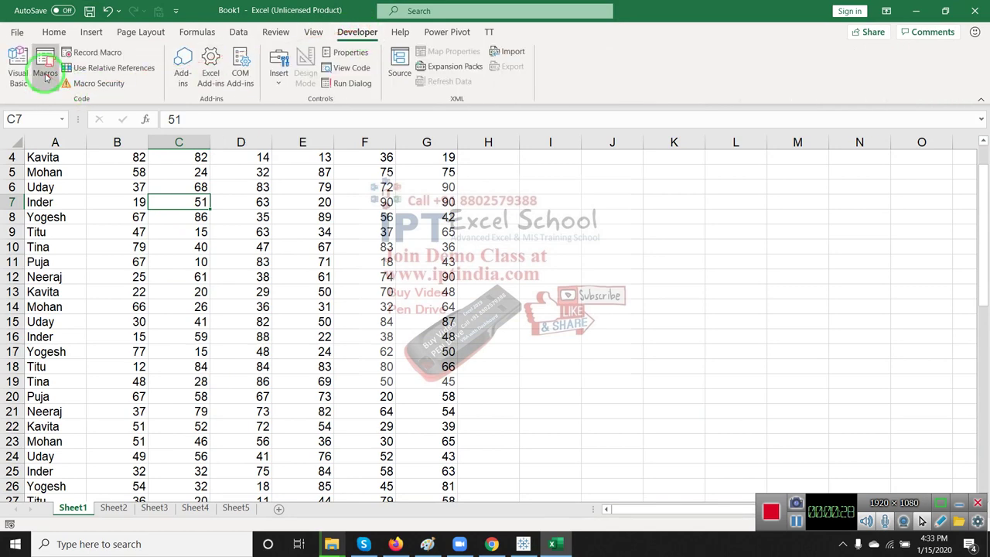
click(23, 74)
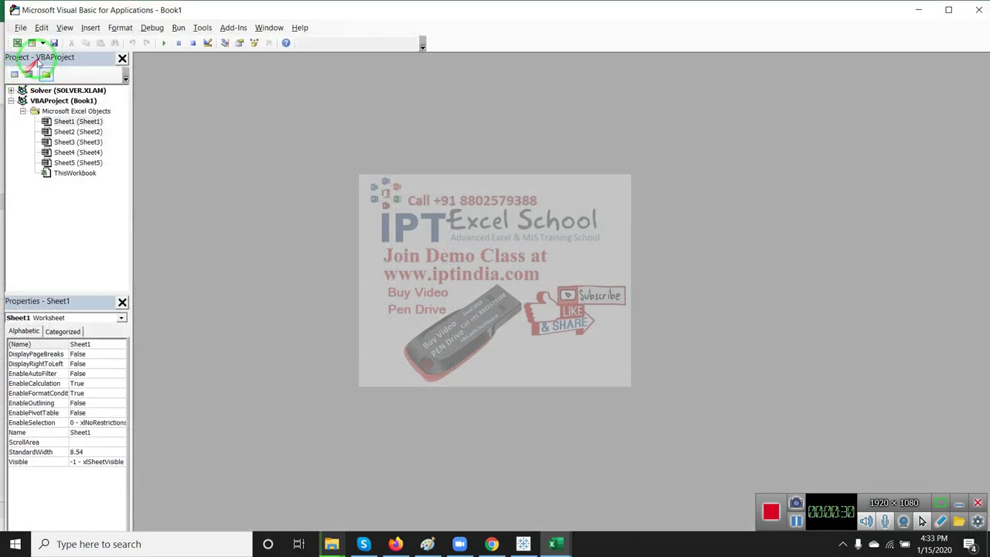
- Insert UserForm1, enlarge it to height 435, and draw ComboBox1 near its top-left
click(91, 28)
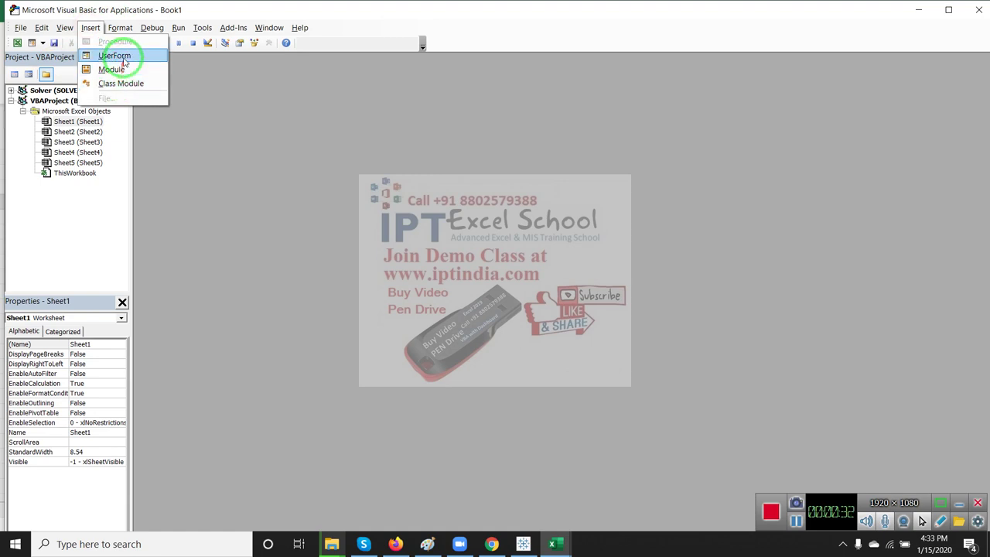
click(118, 55)
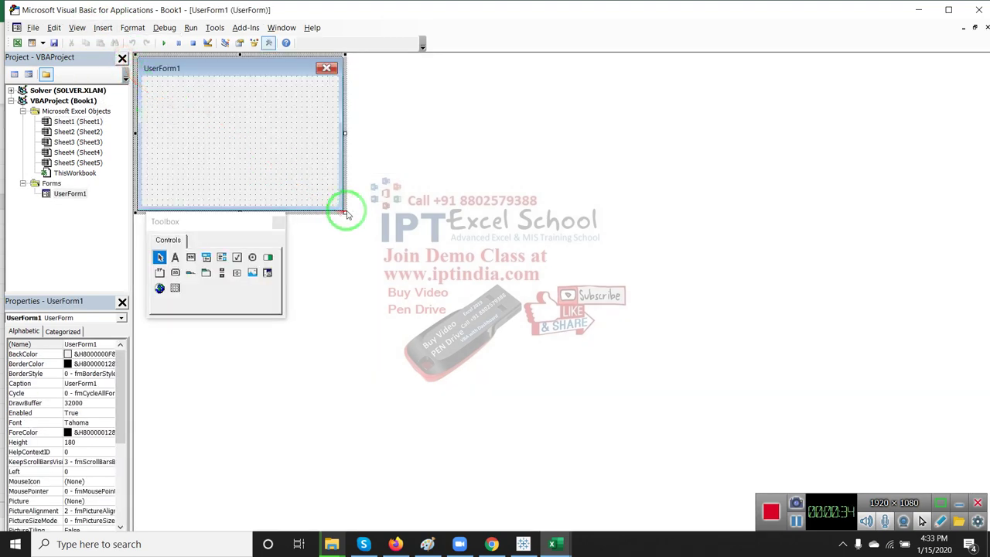
mouse_move(345, 214)
mouse_down()
mouse_move(487, 401)
mouse_move(537, 430)
mouse_up()
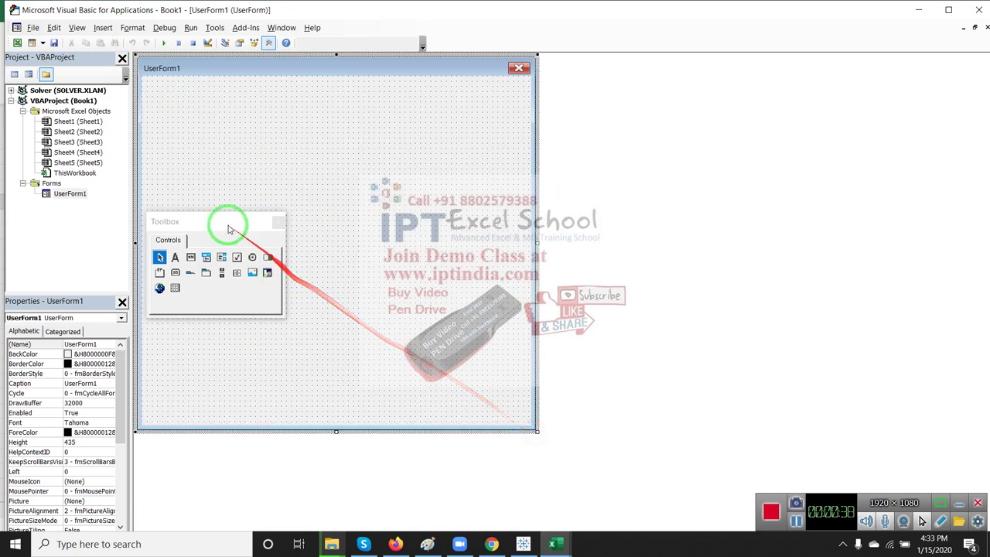
drag(226, 222, 658, 146)
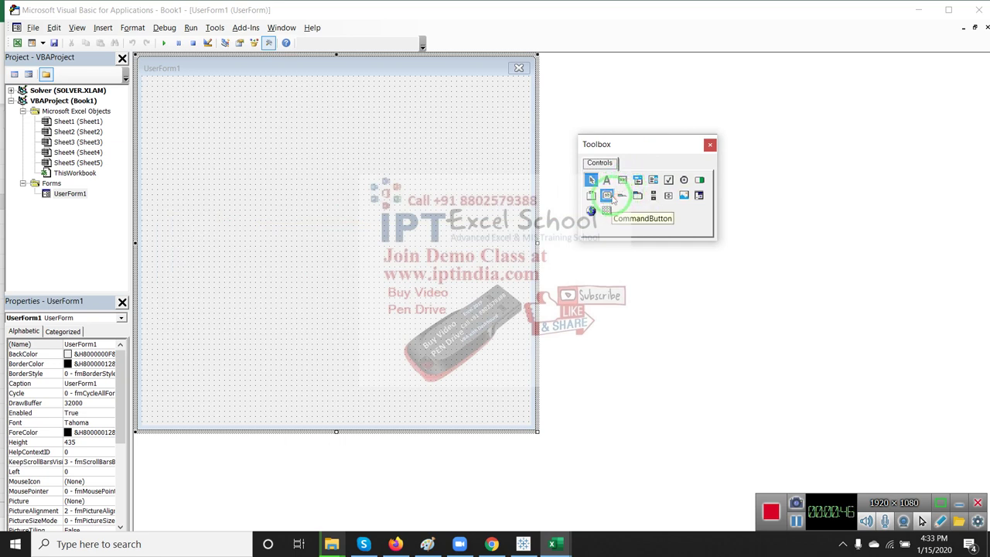
click(637, 179)
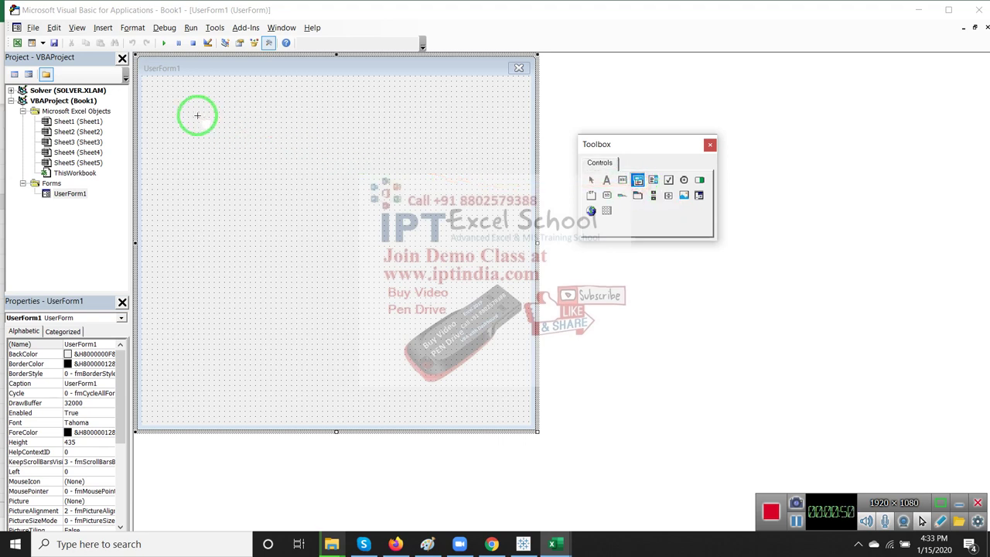
drag(181, 115, 330, 133)
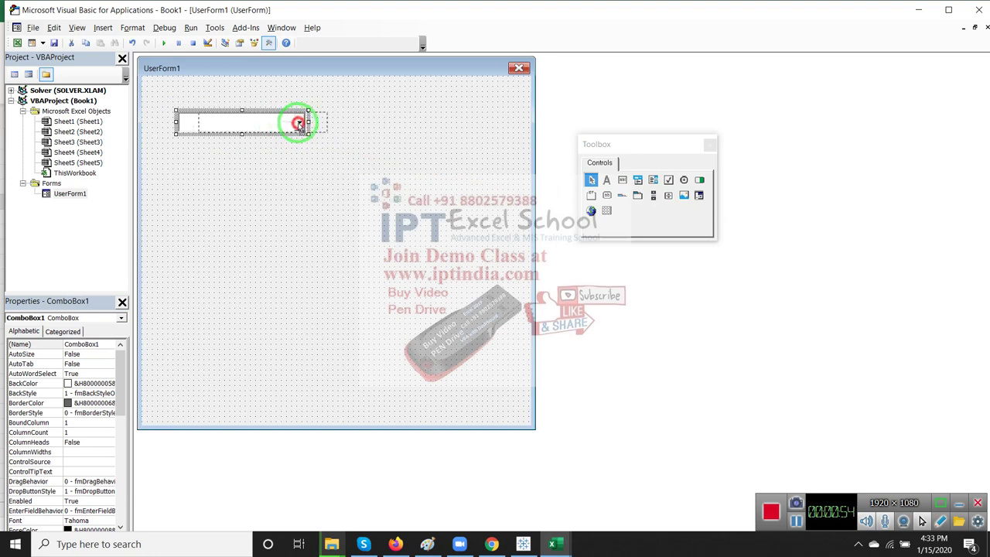
- Draw a label captioned Name, shrink it to fit, and place it left of ComboBox1
click(606, 179)
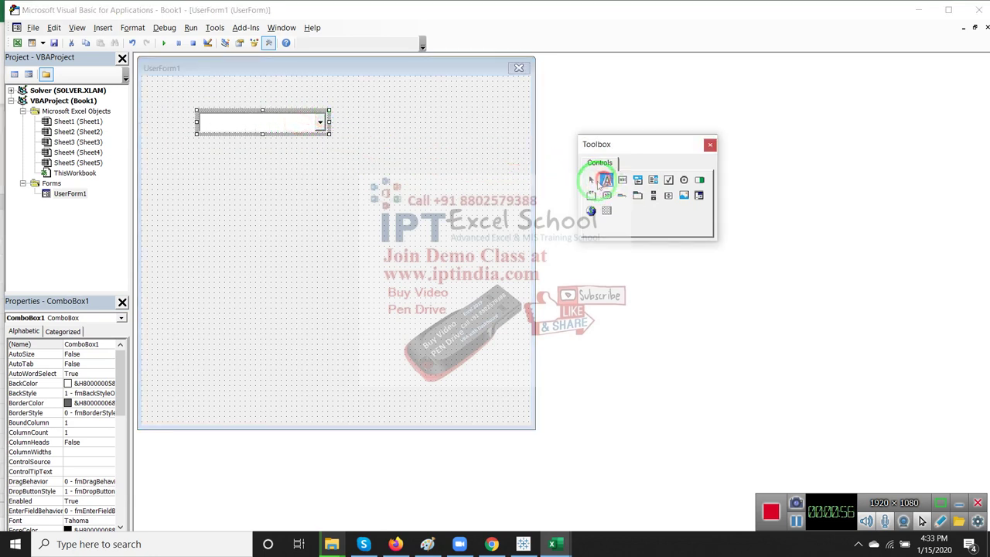
drag(148, 113, 186, 130)
text(Name)
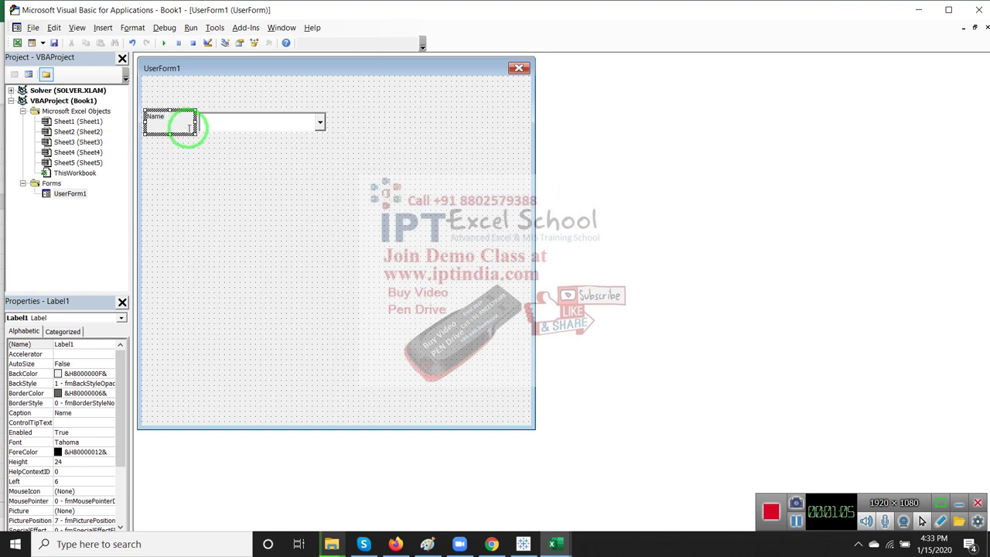
click(208, 141)
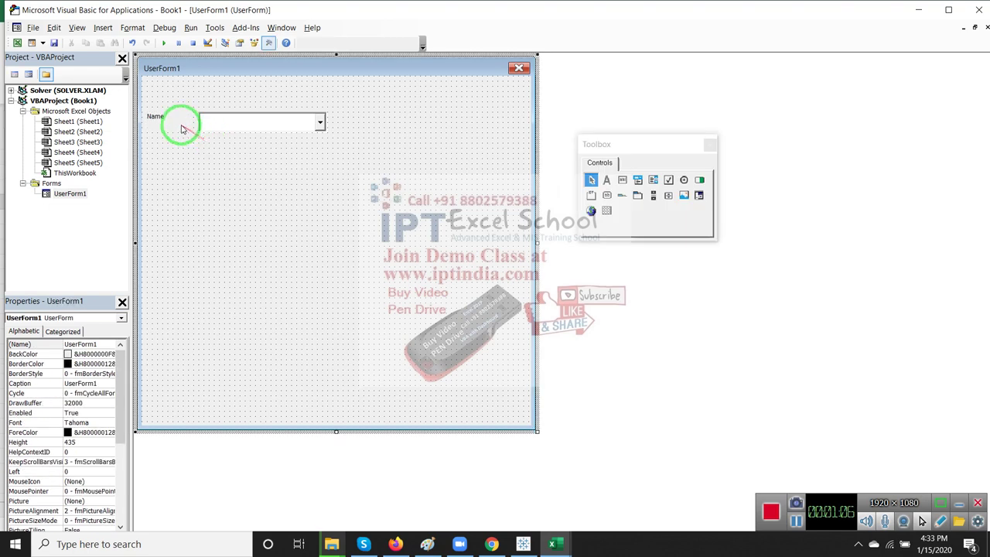
click(184, 128)
mouse_move(195, 133)
mouse_down()
mouse_move(167, 124)
mouse_move(186, 124)
mouse_up()
click(185, 137)
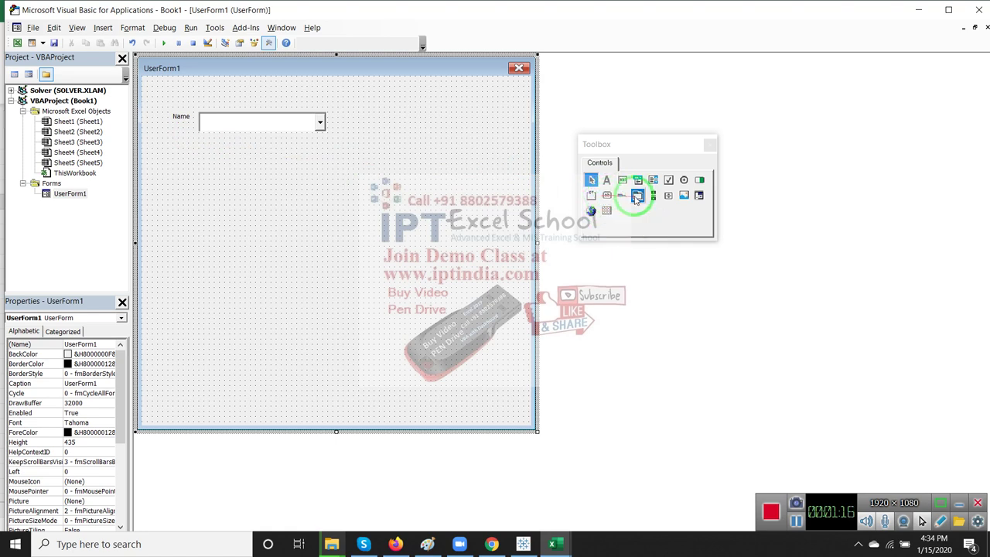
- Draw a large list box across the lower form, then minimize everything to the desktop
click(653, 179)
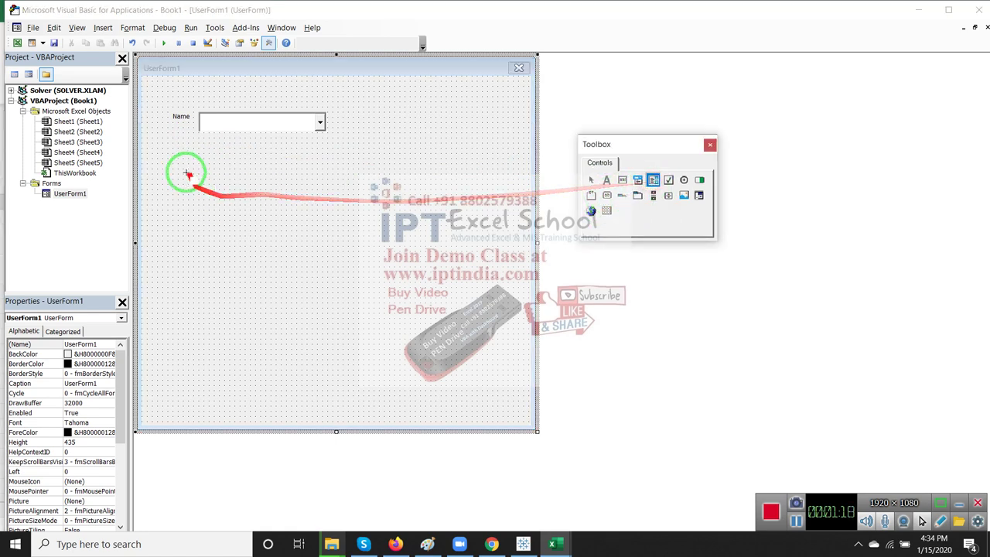
drag(142, 164, 523, 375)
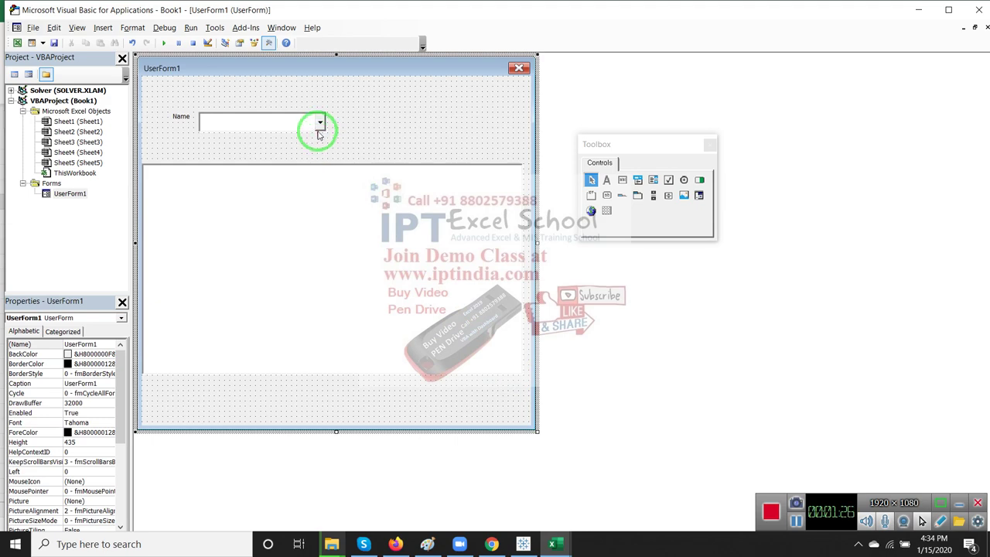
drag(220, 180, 253, 241)
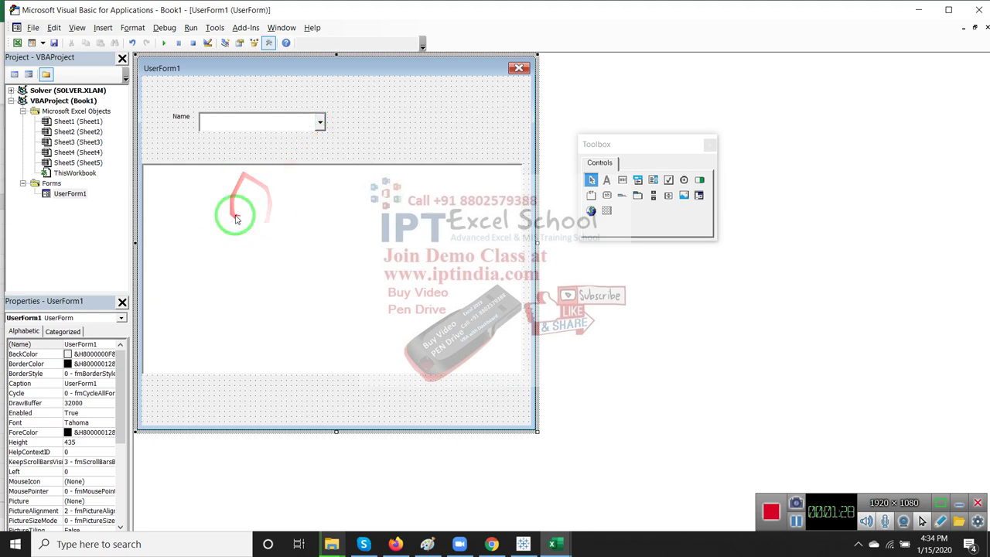
key(super+d)
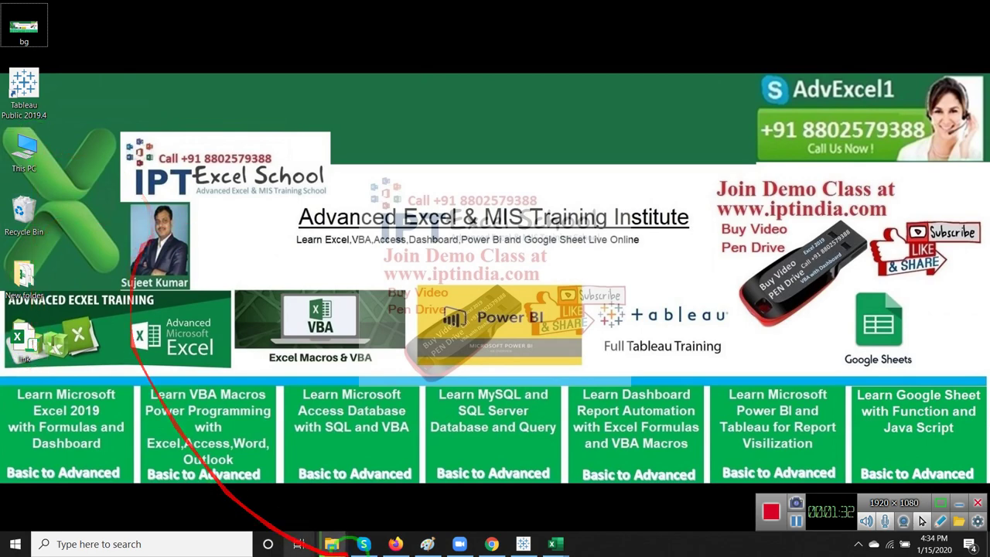
mouse_move(553, 543)
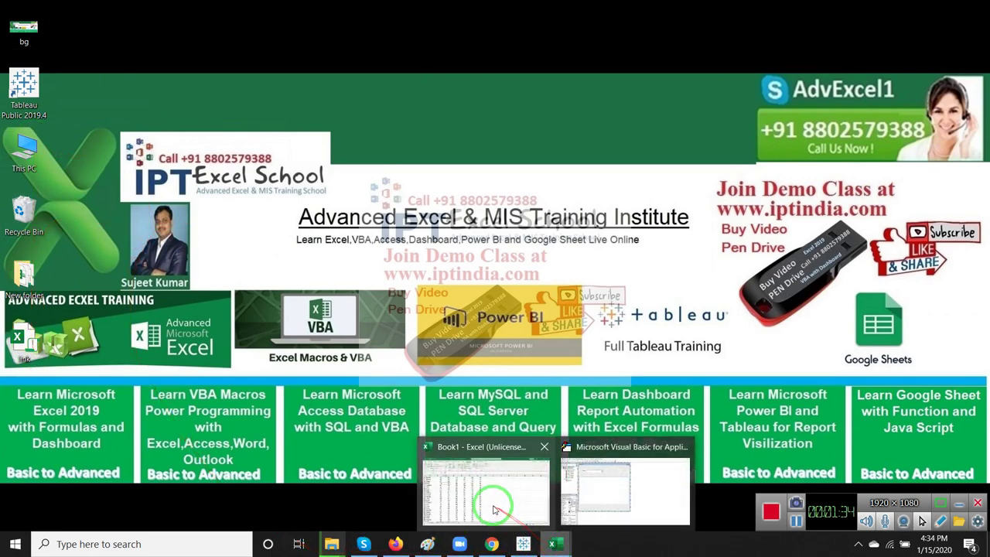
- Restore Excel, select the column A names, and switch back to the VBA editor
click(479, 483)
scroll(77, 207, up, 1)
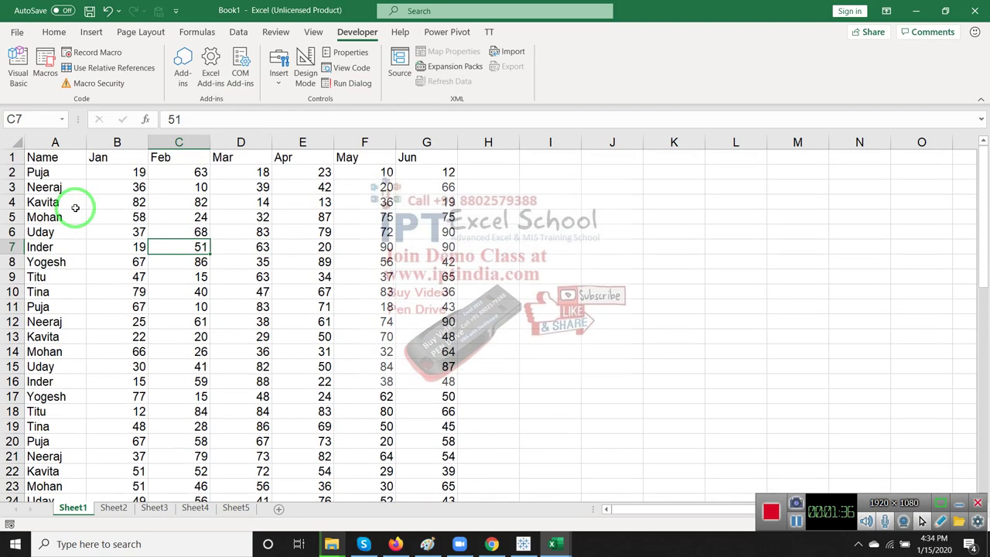
click(55, 143)
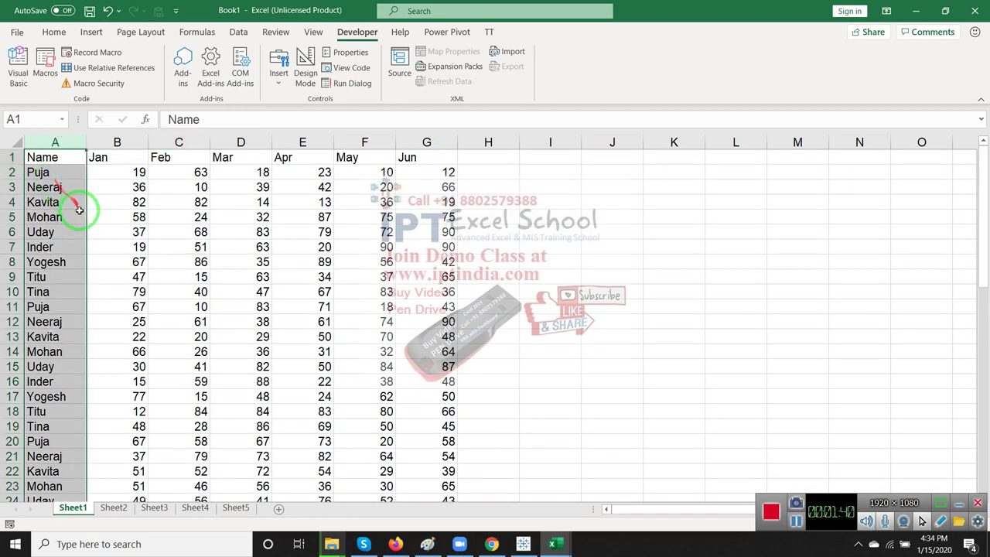
mouse_move(87, 247)
mouse_down()
mouse_move(89, 332)
mouse_move(475, 501)
mouse_up()
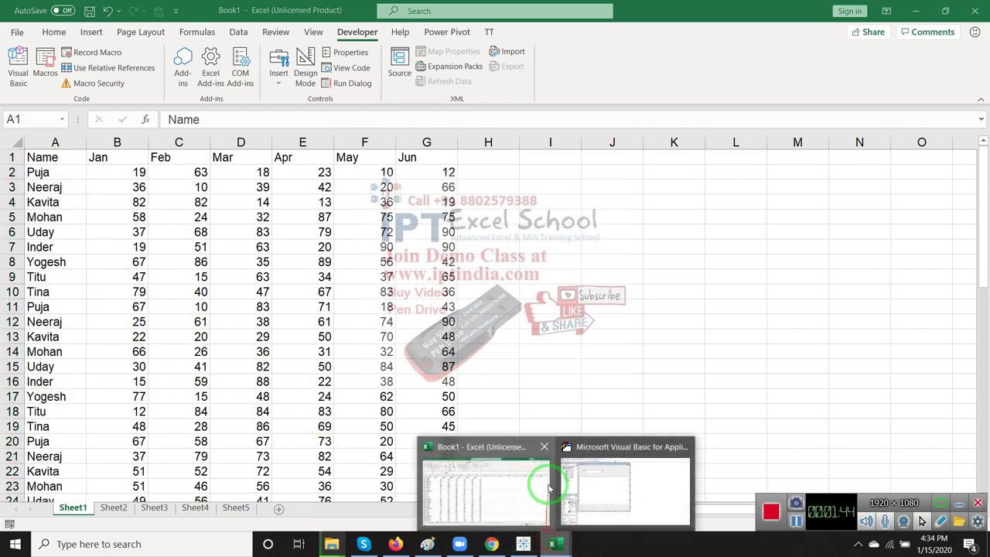
mouse_move(587, 492)
mouse_down()
mouse_move(428, 342)
mouse_move(442, 132)
mouse_up()
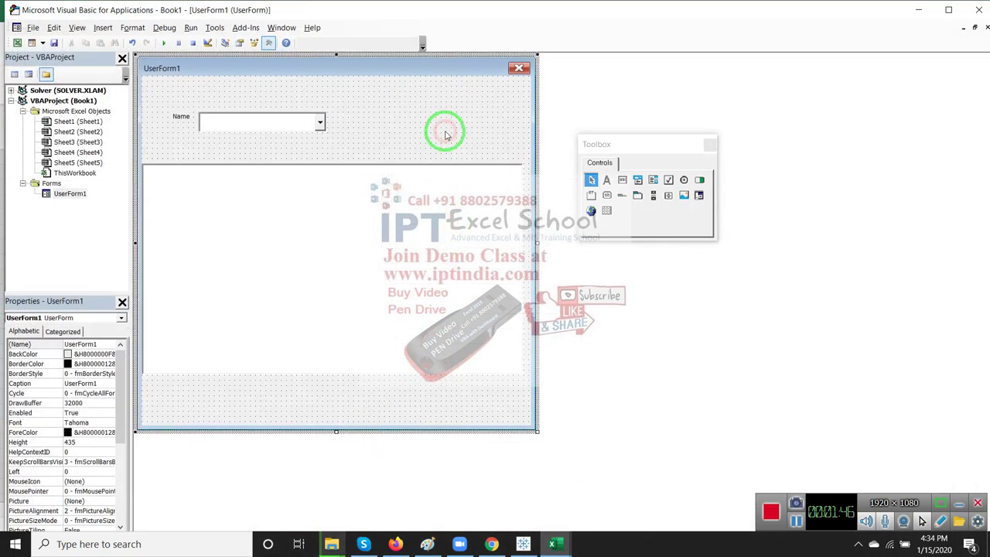
- In UserForm1's code, create UserForm_Initialize and delete the UserForm_Click procedure
double_click(443, 130)
mouse_move(309, 131)
mouse_down()
mouse_move(467, 84)
mouse_move(567, 78)
mouse_up()
click(572, 59)
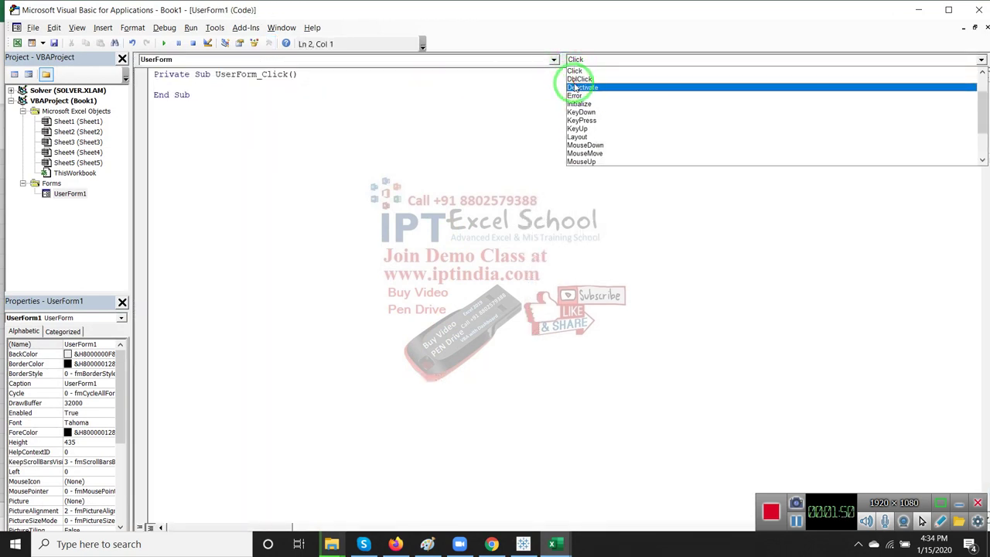
click(580, 103)
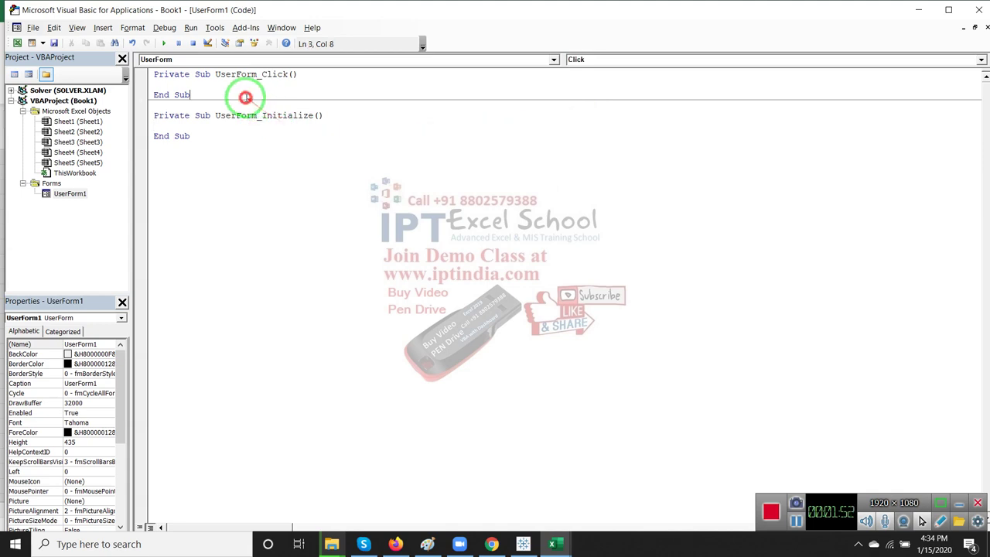
drag(245, 95, 112, 59)
key(Delete)
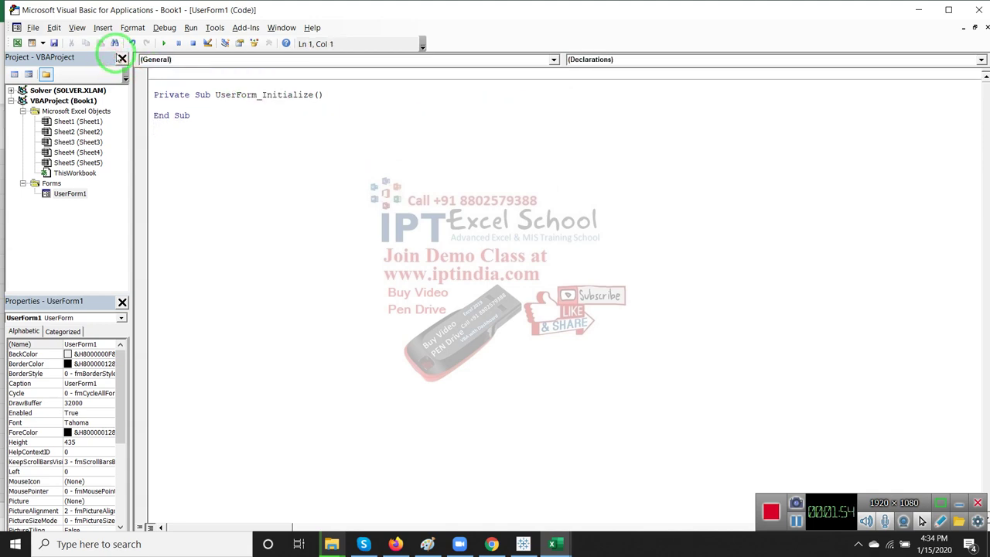
key(Delete)
key(Down)
key(Return)
key(Return)
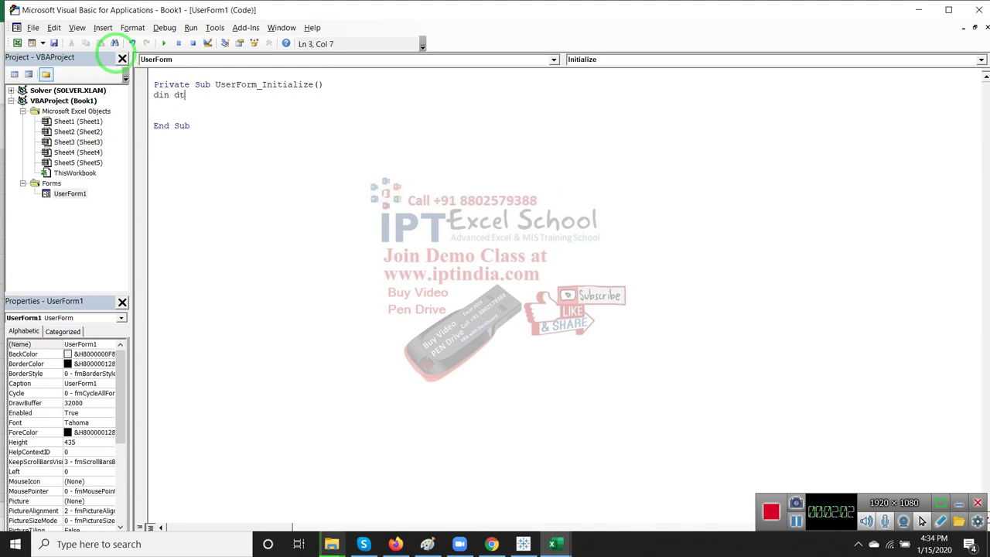
- Declare Dim dt As New Collection, fixing the typo and compile error
text(s N)
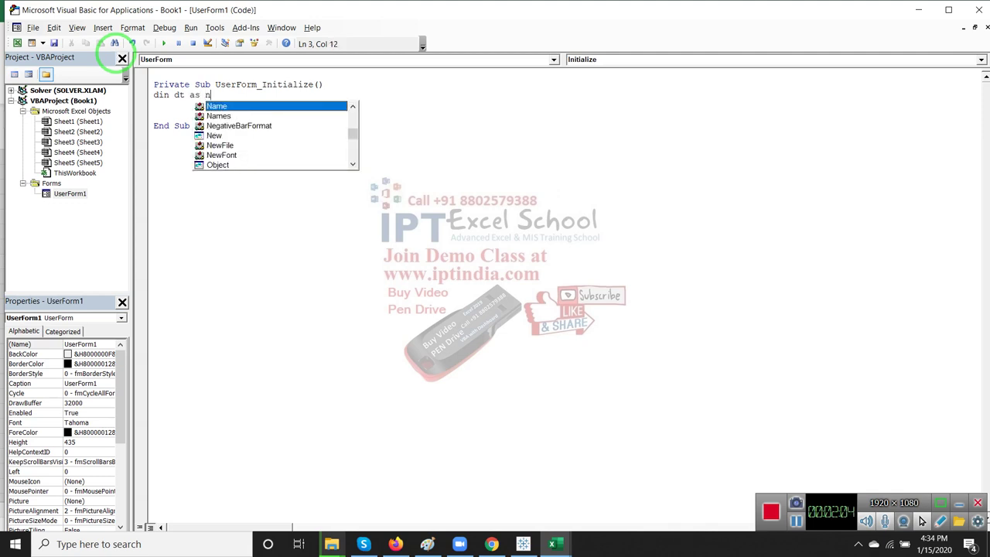
text(ew Co)
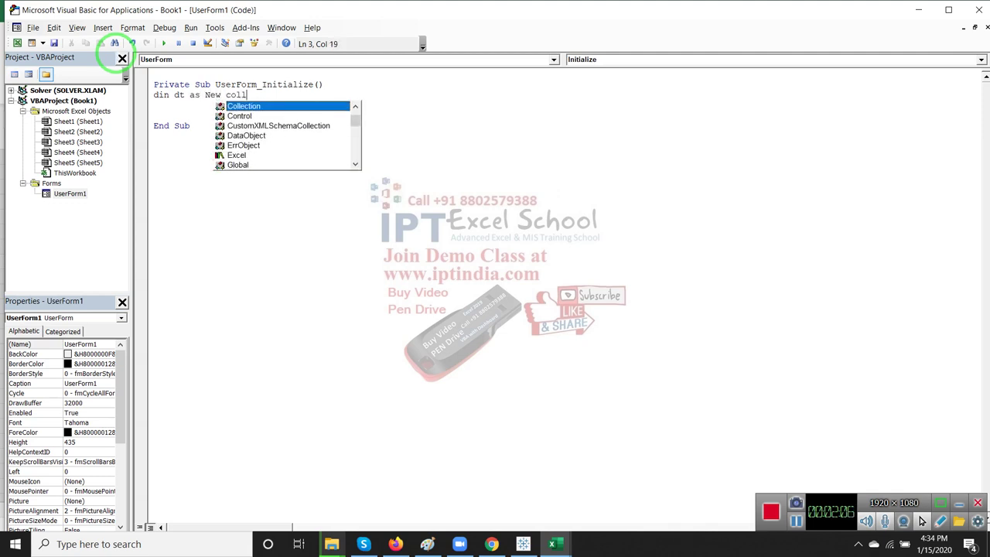
key(Return)
key(Return)
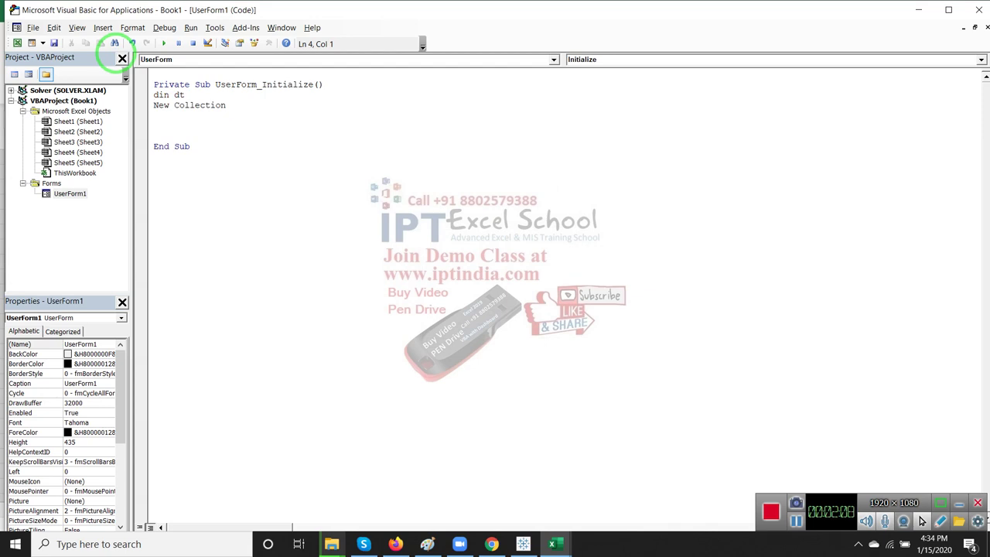
key(BackSpace)
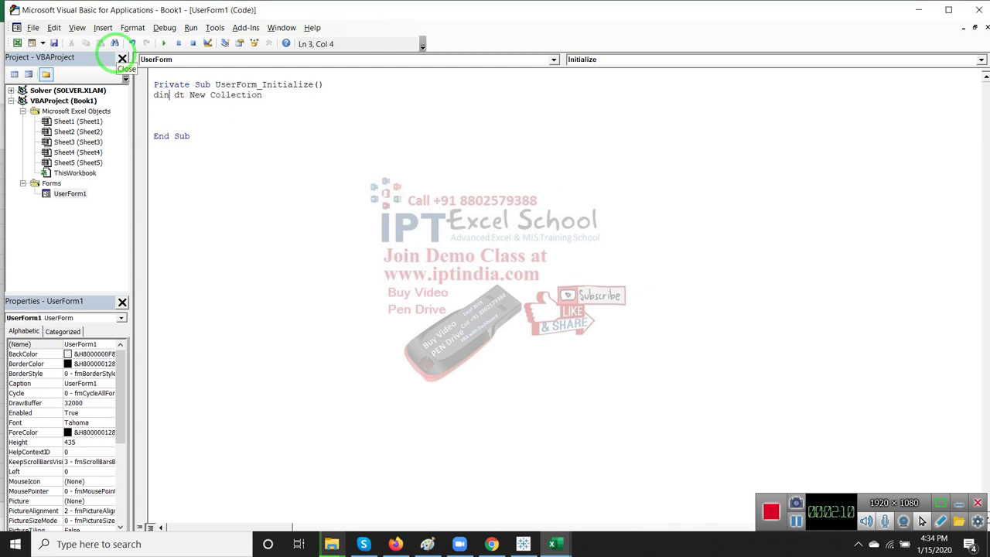
key(BackSpace)
text(m)
key(Down)
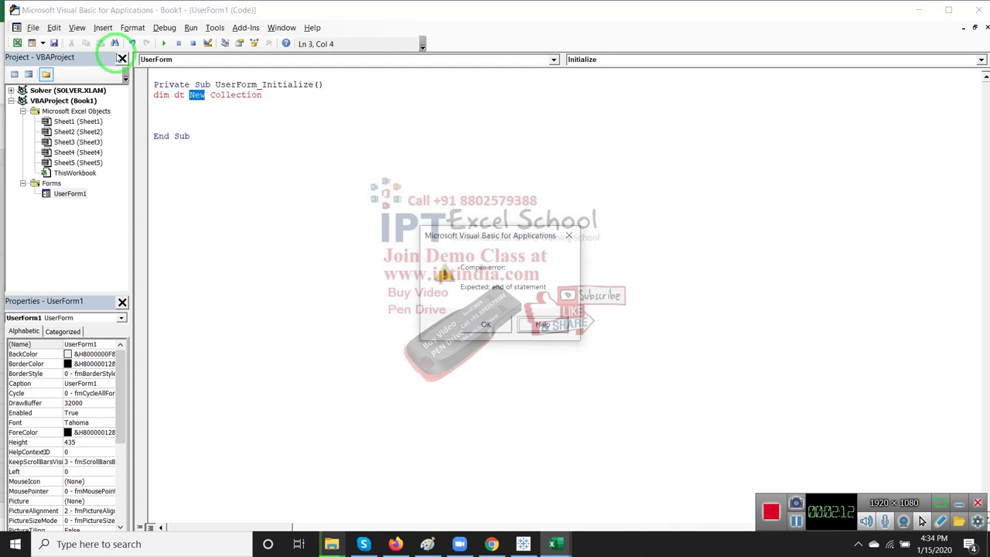
key(Return)
key(Left)
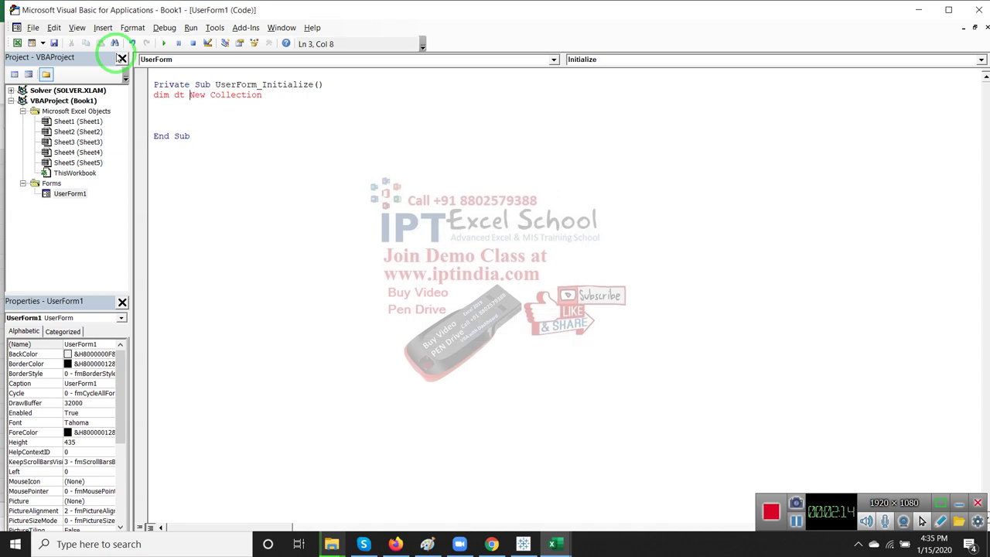
text(as)
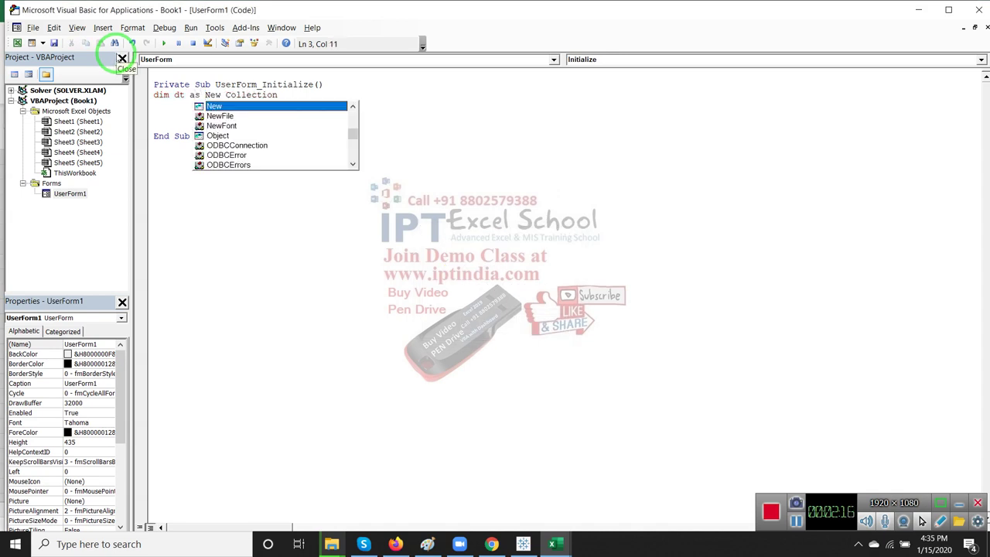
- Start the loop line For i = 2 To, then switch to the Excel data
click(170, 113)
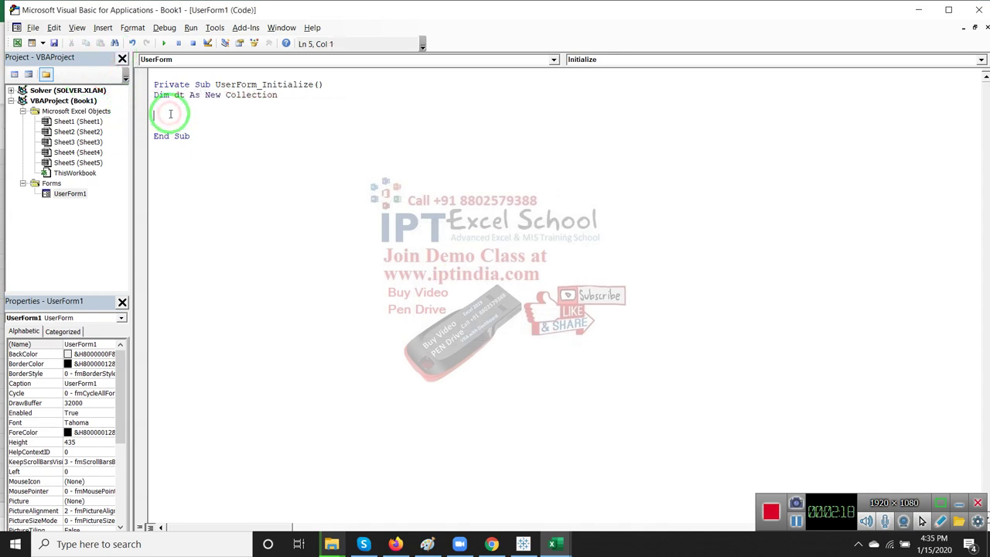
key(Return)
text(for i =)
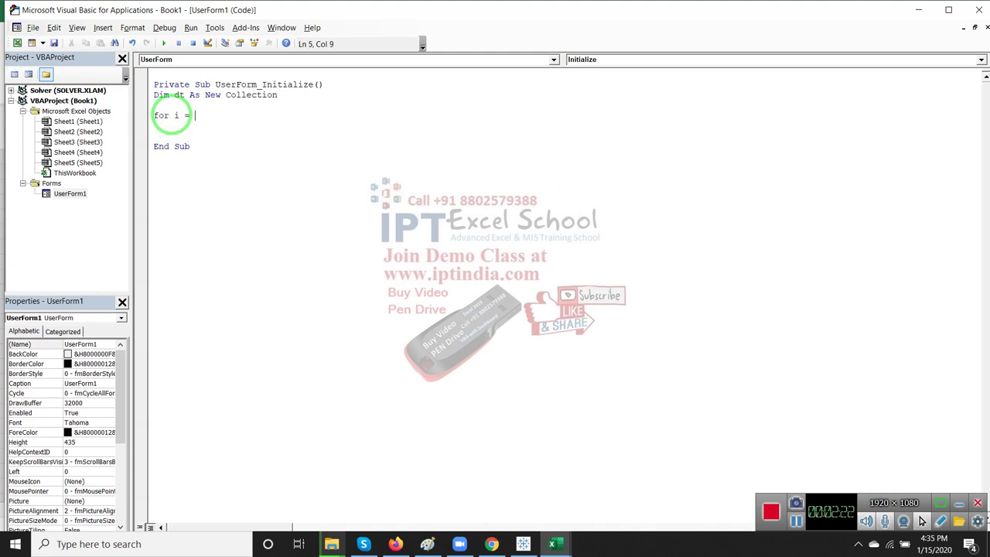
text(2 to)
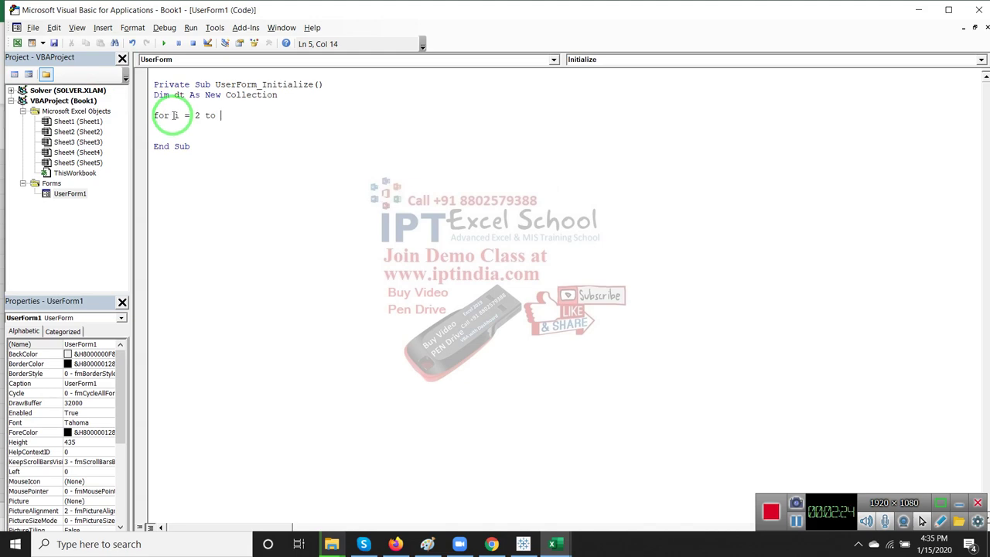
key(alt+F11)
key(Down)
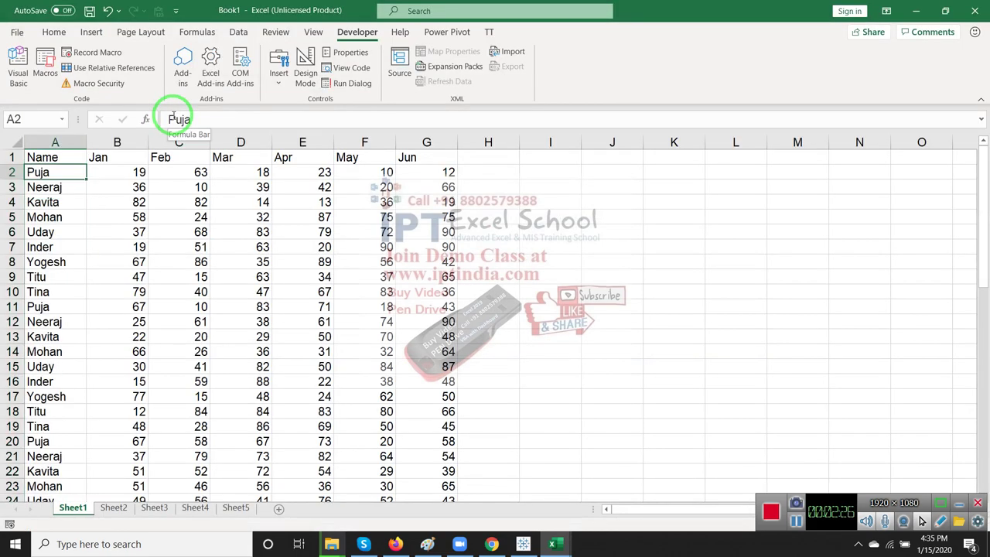
- Confirm in Excel that the column A names end at row 56, then return to the code
key(Up)
key(alt+Tab)
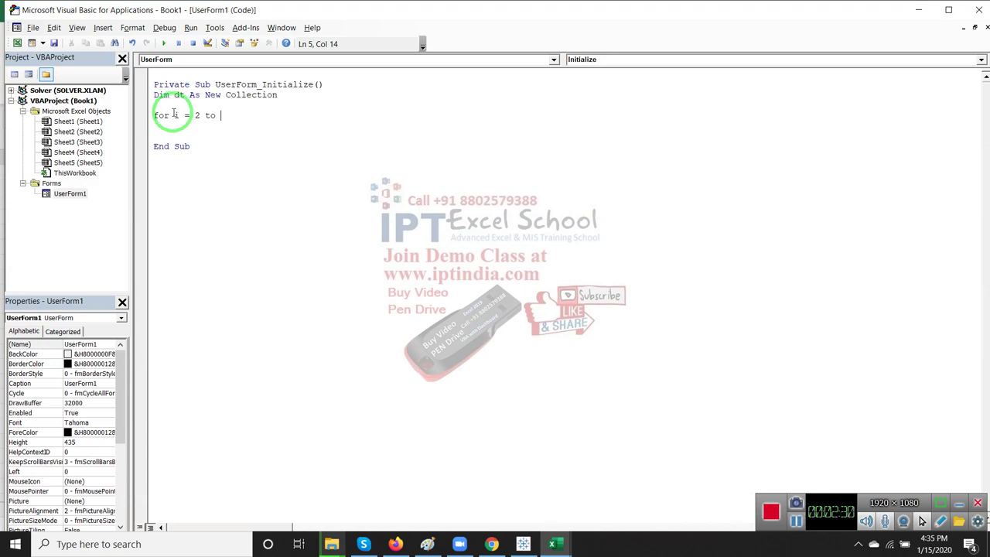
key(alt+Tab)
key(Down)
key(ctrl+Down)
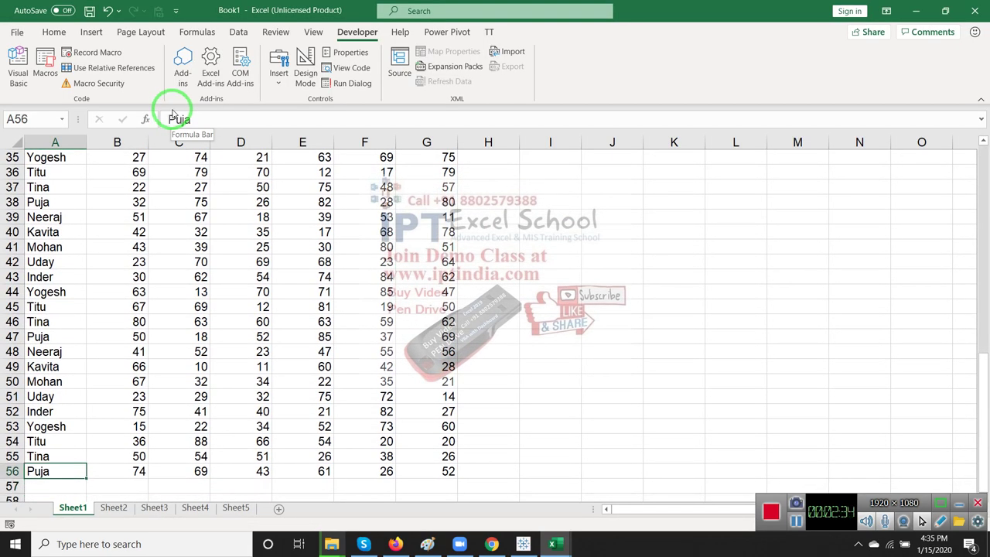
key(Down)
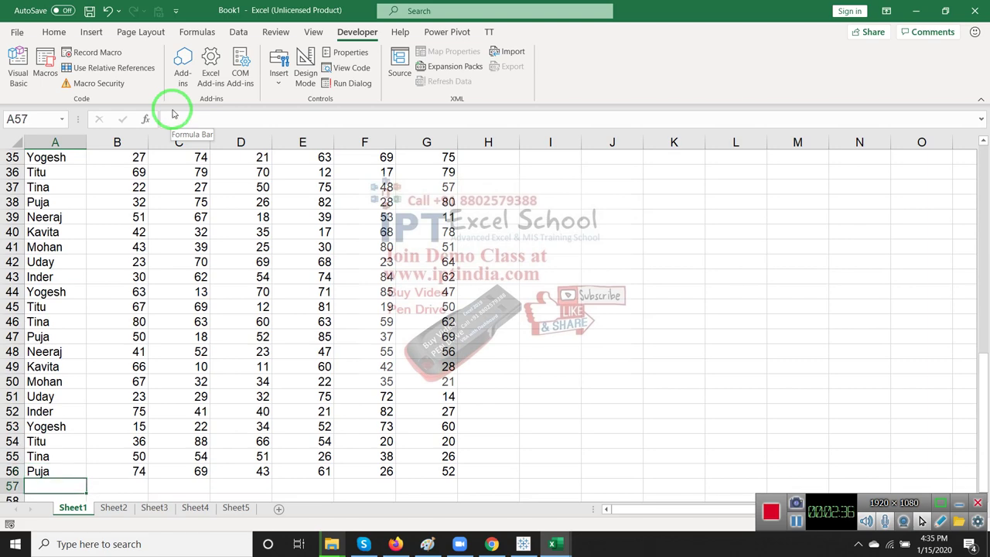
key(alt+Tab)
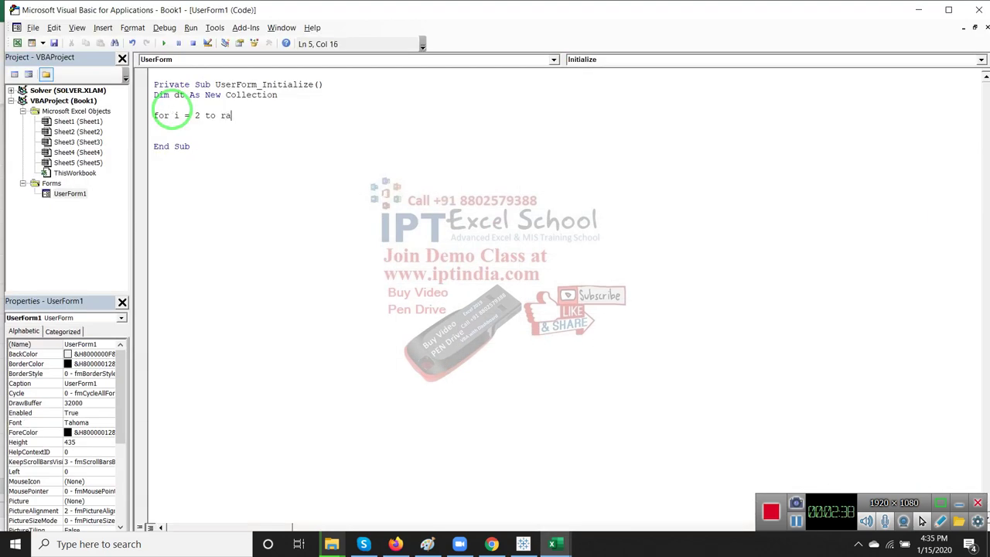
- Complete the loop header as For i = 2 To Range("A65000").End(xlUp).Row, with blank body lines
text(nge("A65000)
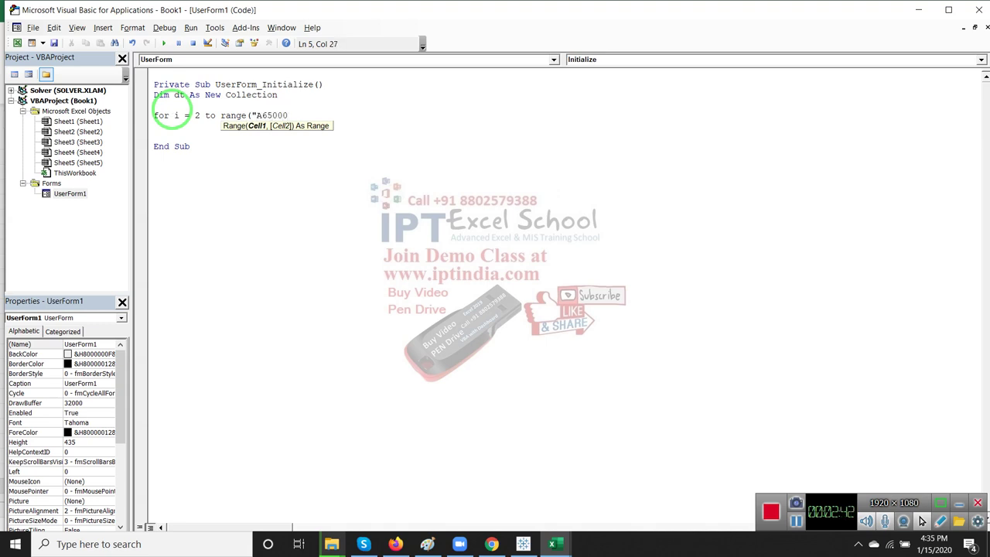
text().en)
key(Tab)
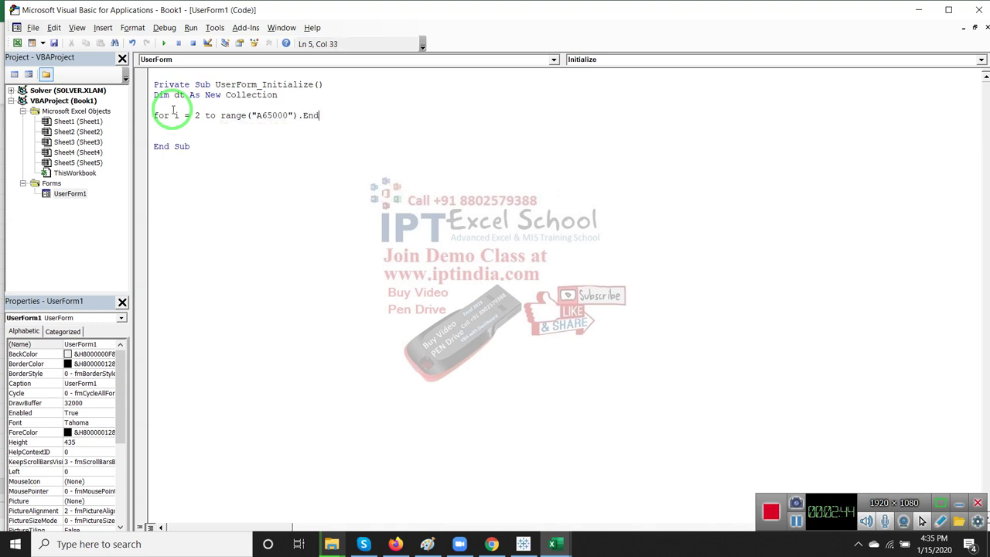
text(()
key(Down)
key(Down)
key(Down)
key(Tab)
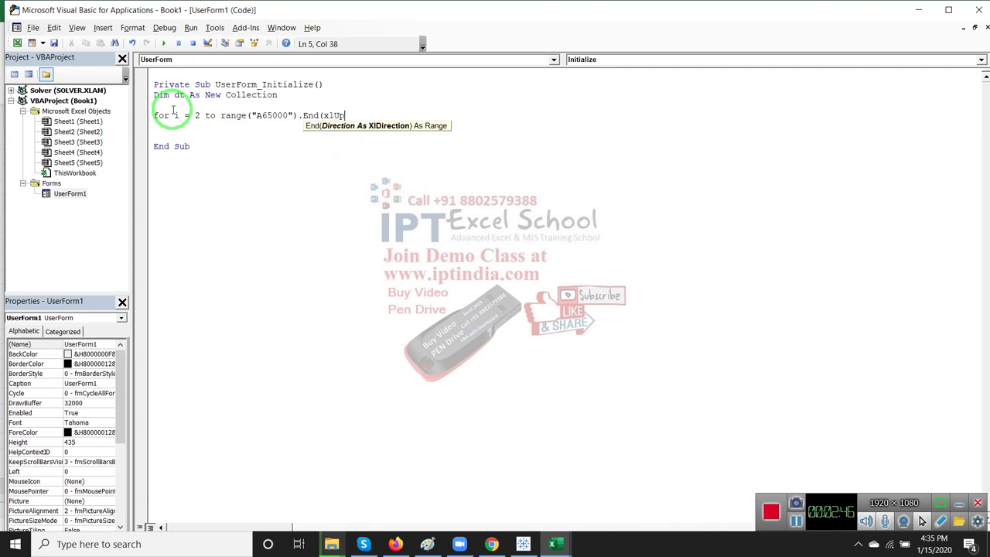
text())
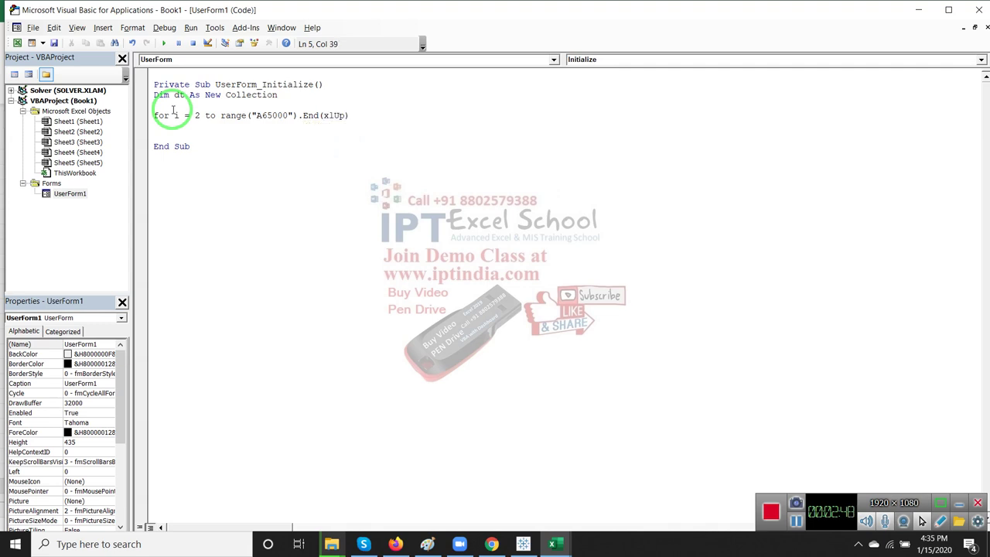
text(.ro)
key(Tab)
key(Return)
key(Return)
key(Return)
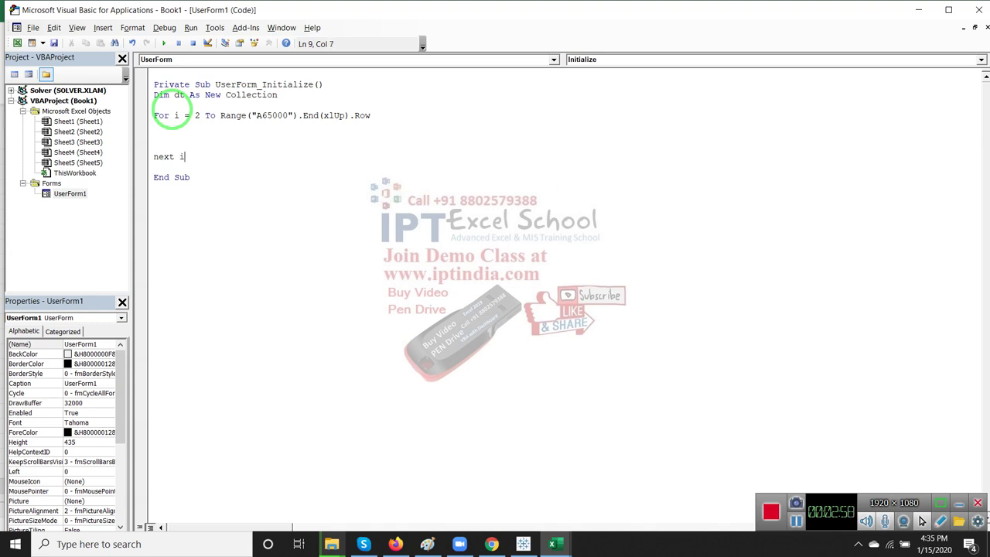
key(Return)
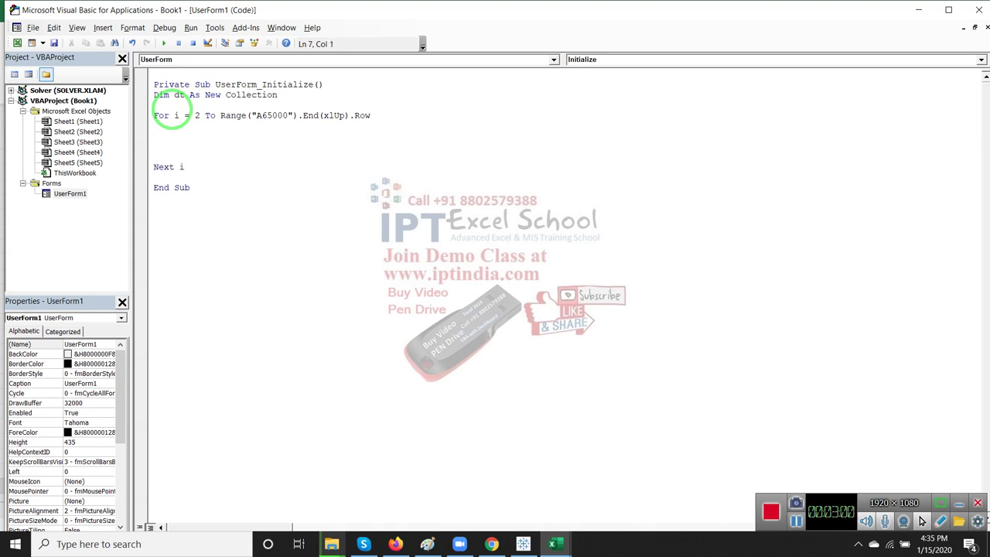
- Begin the loop body with dt.Add Range("A" & i).Value, followed by CStr(
text(dt.)
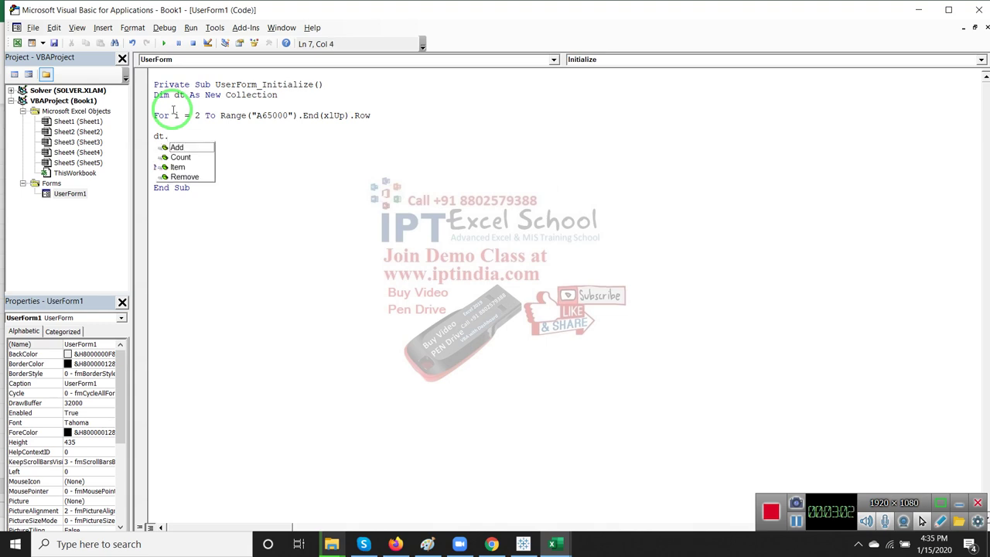
key(Tab)
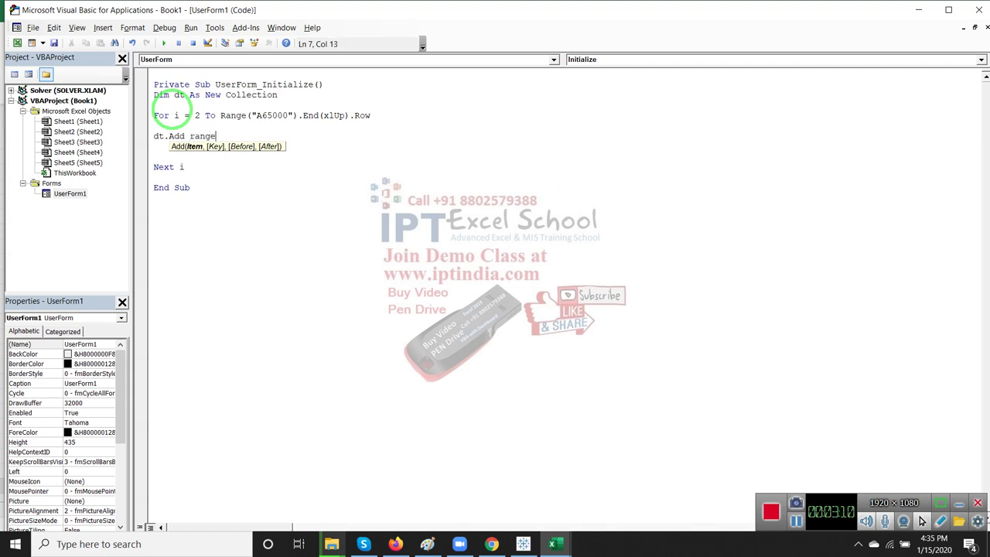
text(("A" & )
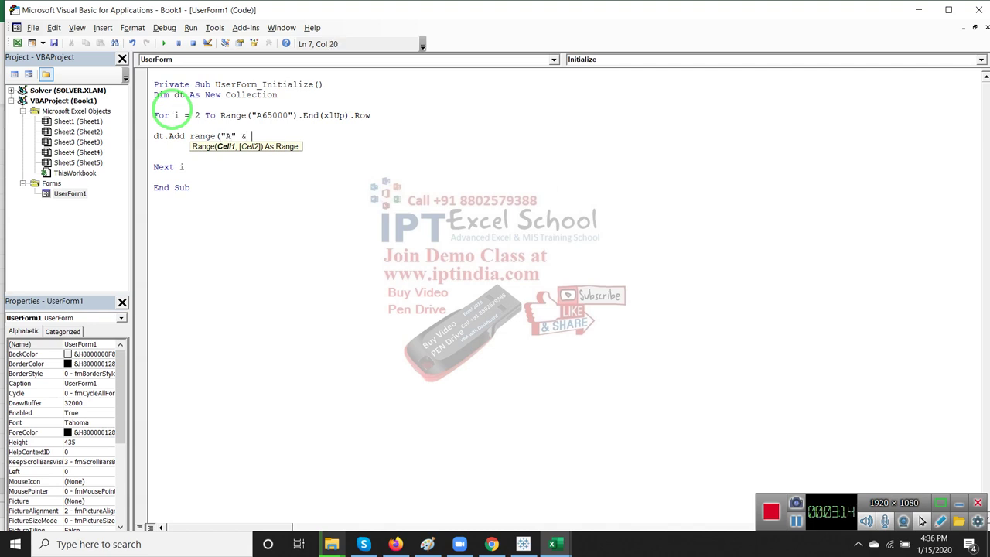
text(i))
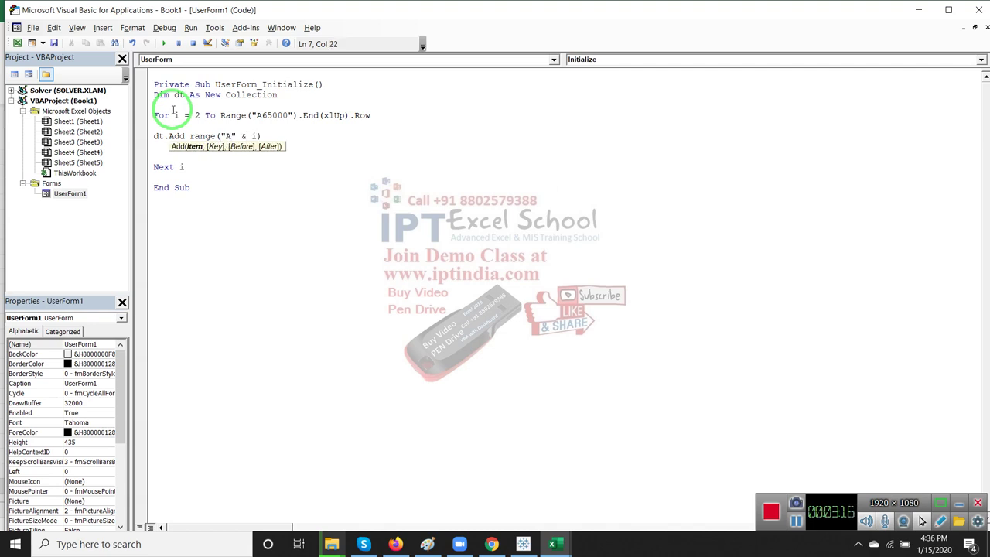
text(.valu)
key(Tab)
text(,)
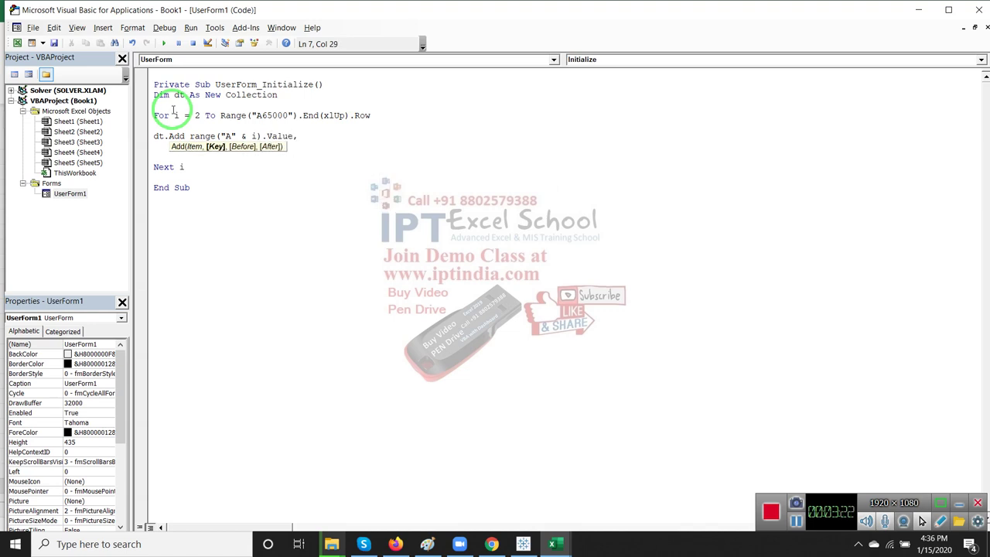
text(S)
key(BackSpace)
text(Cstr)
text(()
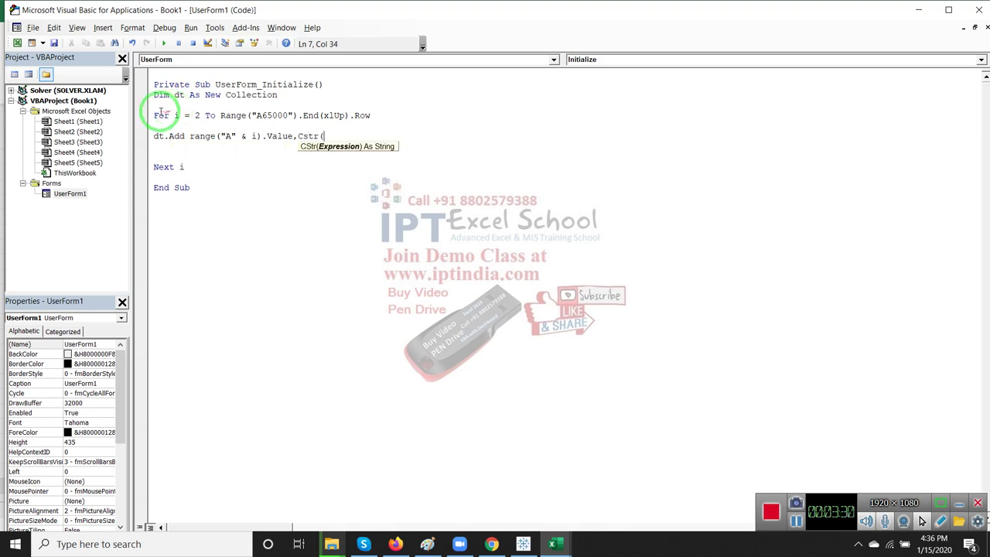
- Copy Range("A" & i).Value inside CStr( and close it, completing the dt.Add statement
drag(191, 136, 293, 136)
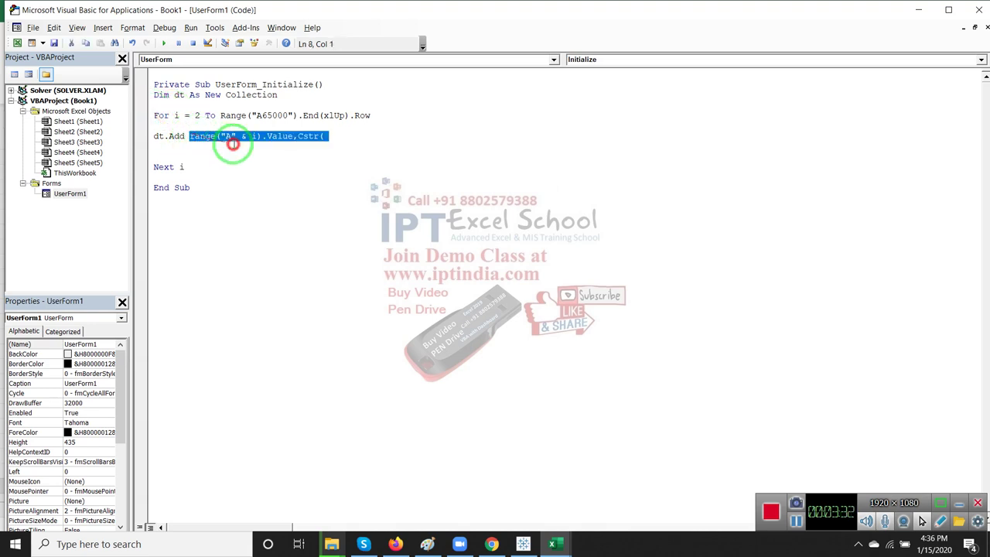
key(ctrl+c)
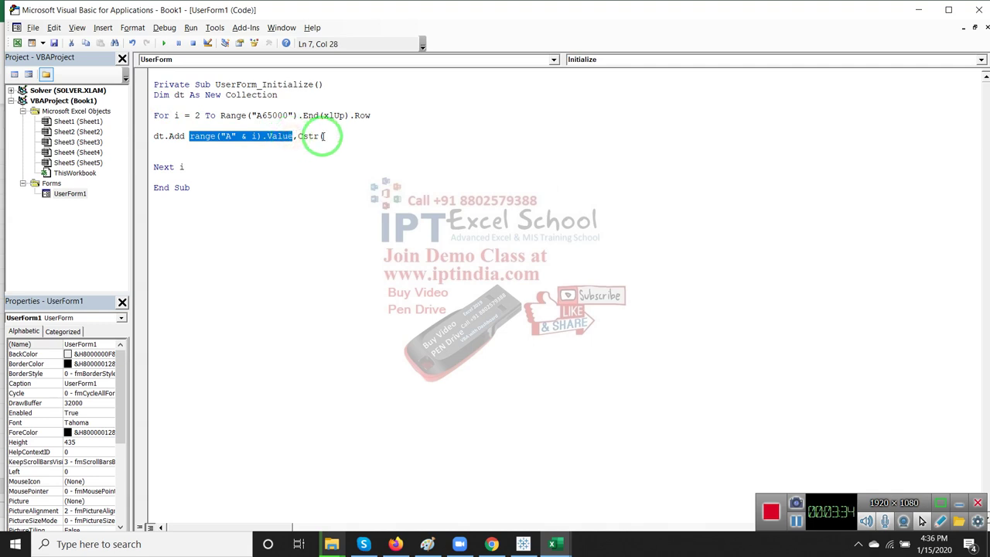
click(324, 137)
key(ctrl+v)
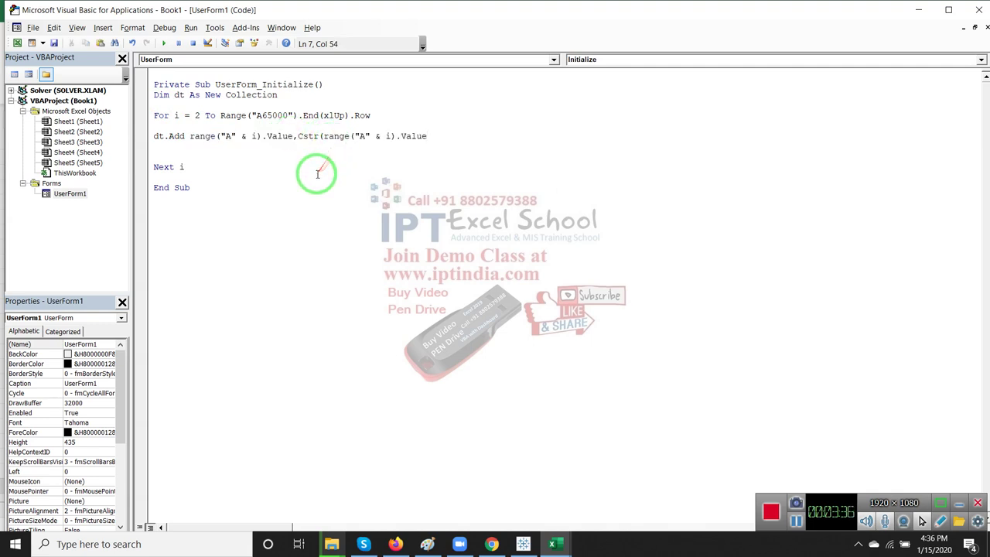
text())
click(307, 186)
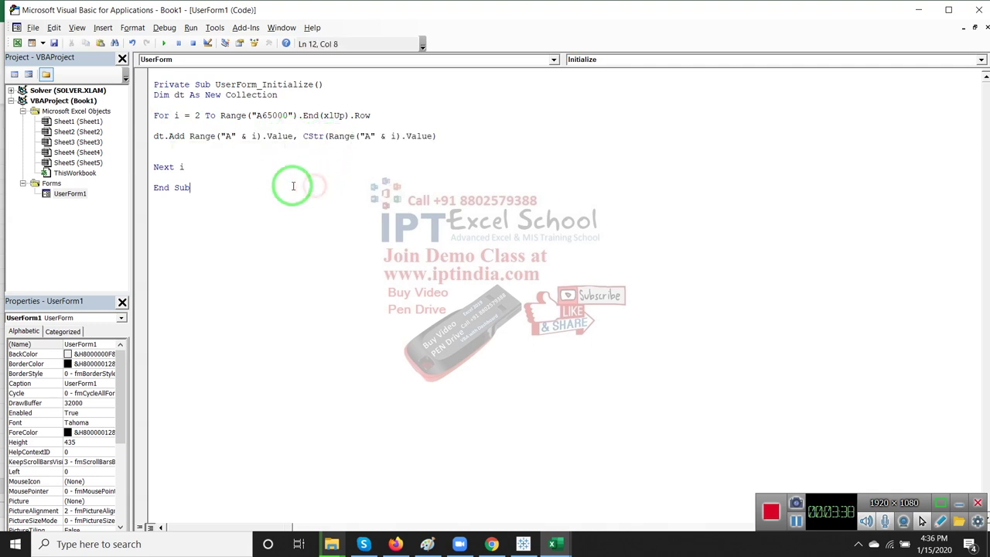
- Insert a blank line between the For line and the dt.Add statement
click(181, 145)
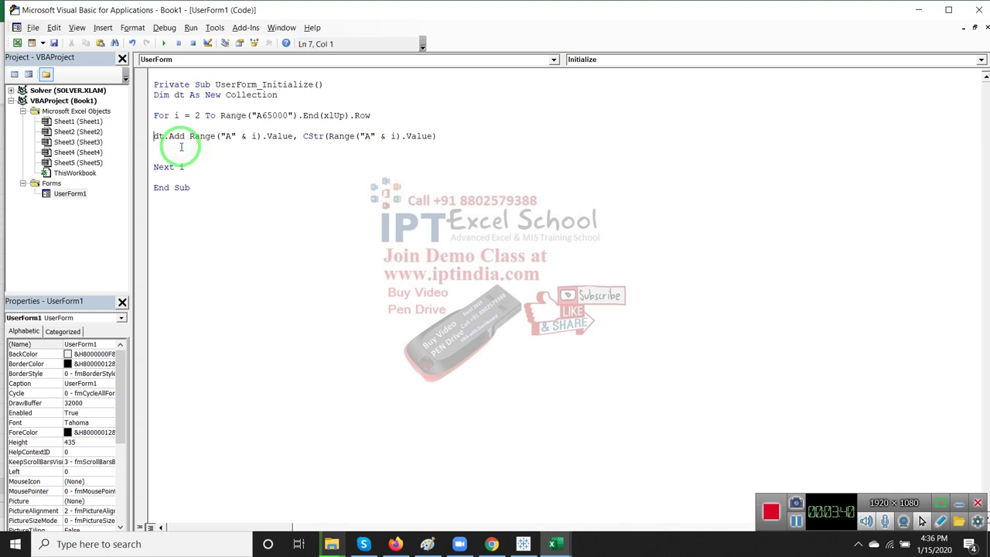
key(shift+Down)
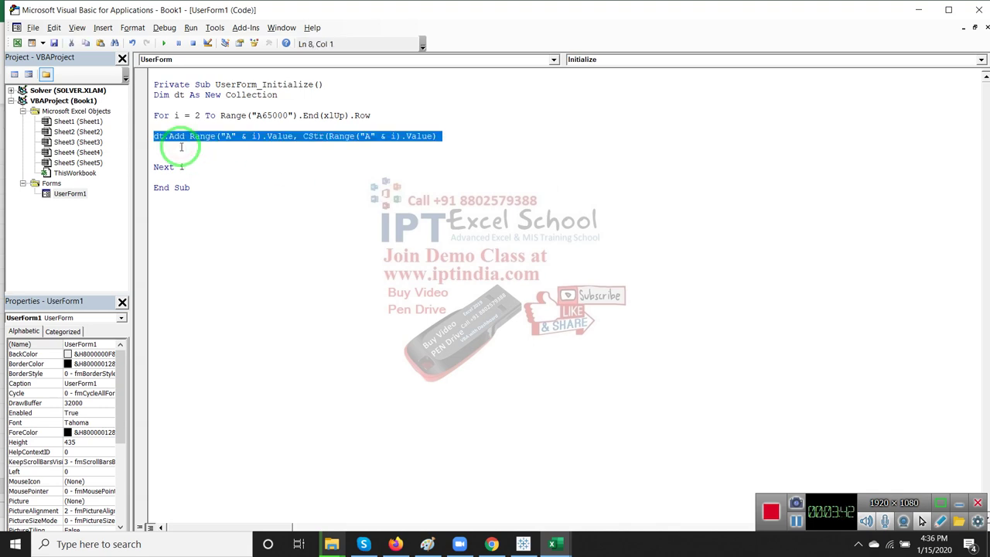
key(Up)
key(Up)
key(Up)
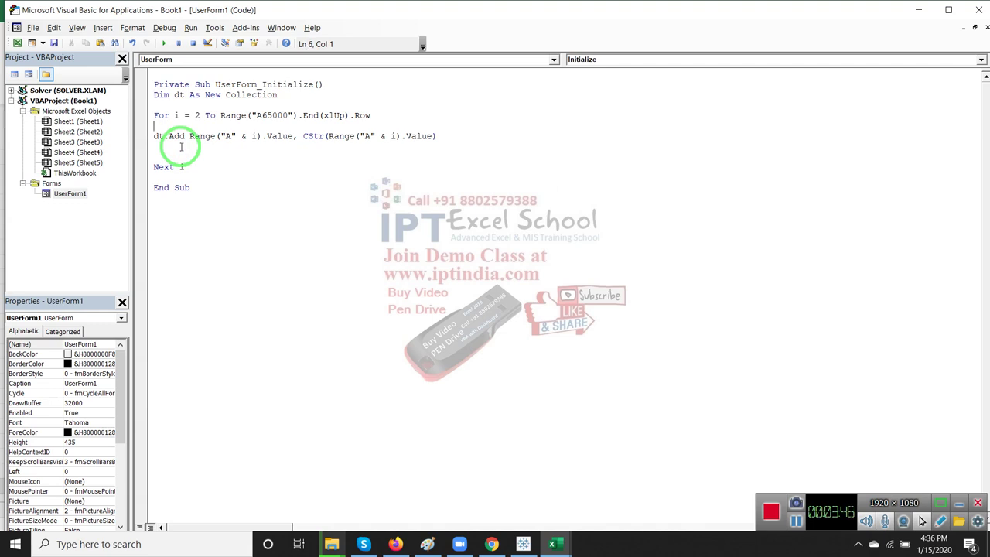
key(Return)
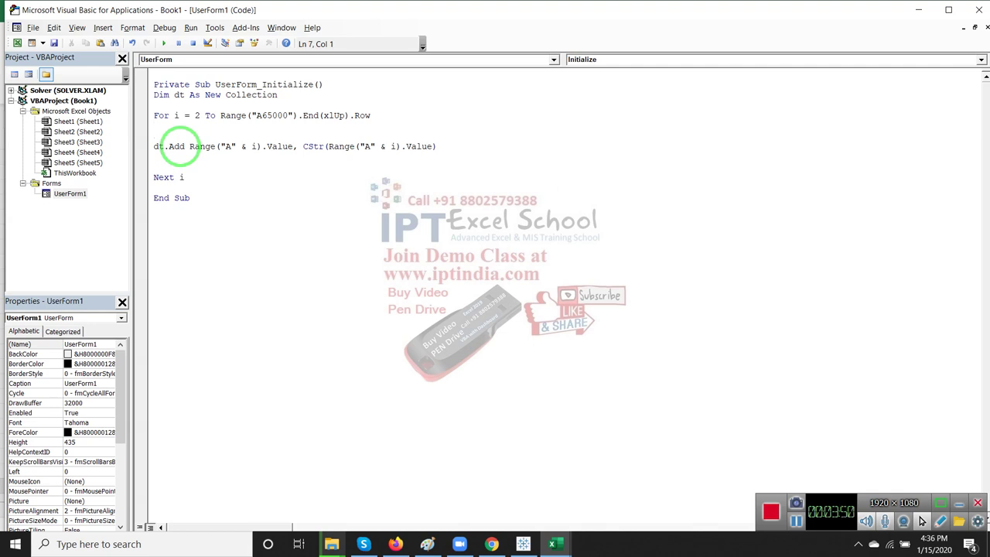
- Add On Error Resume Next above dt.Add and tidy the blank lines before End Sub
text(on er)
text(ror res)
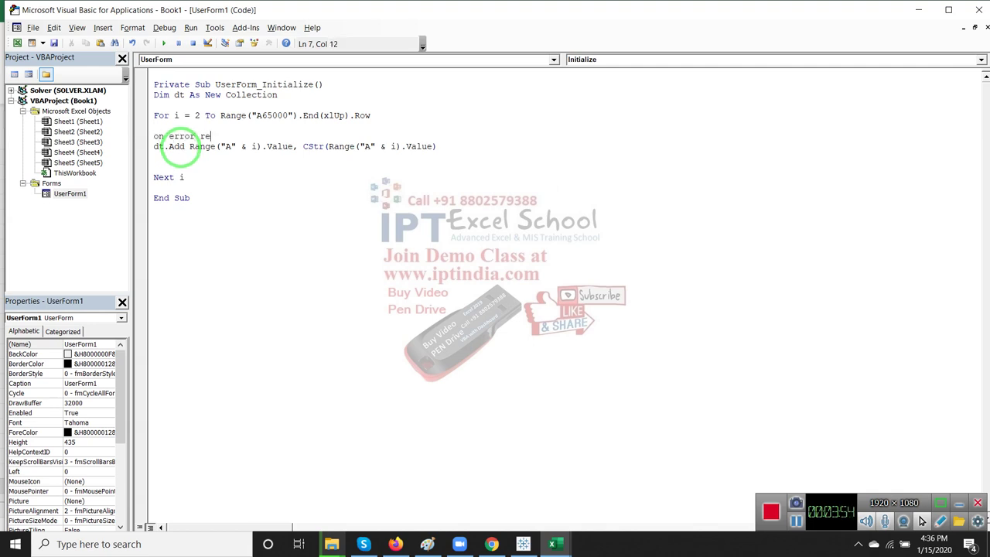
text(ume ne)
text(xt)
key(Down)
click(180, 166)
key(Delete)
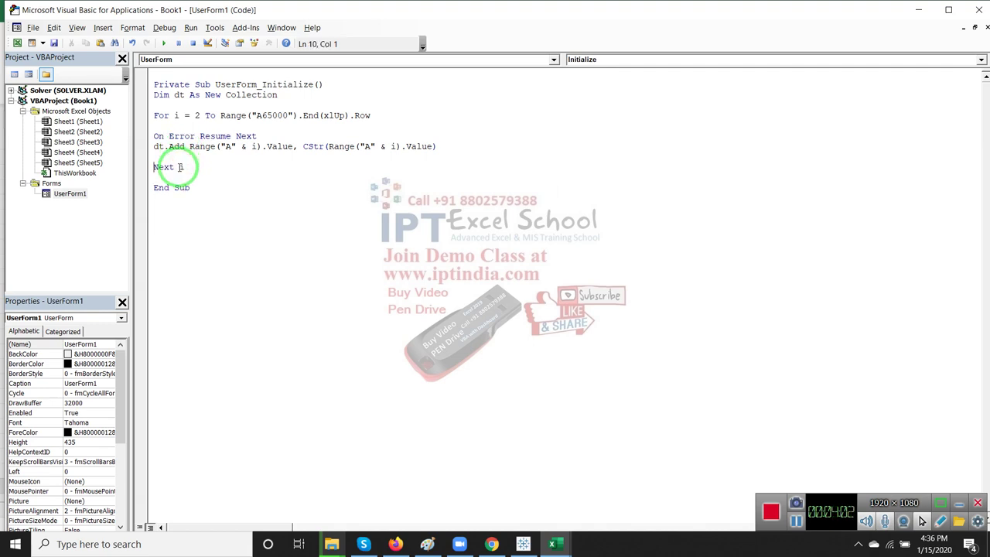
key(Up)
key(Delete)
key(Down)
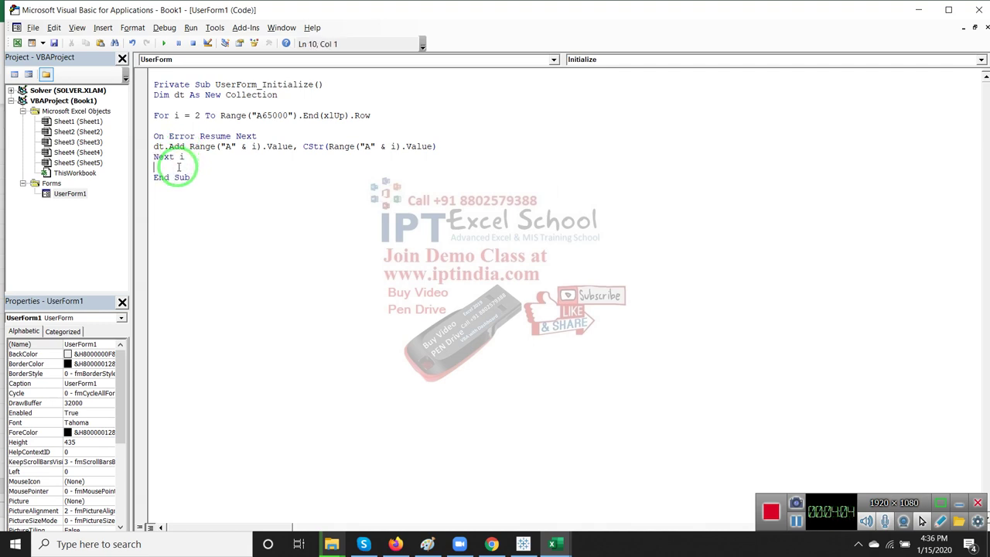
key(Return)
key(Return)
key(Return)
text(for each)
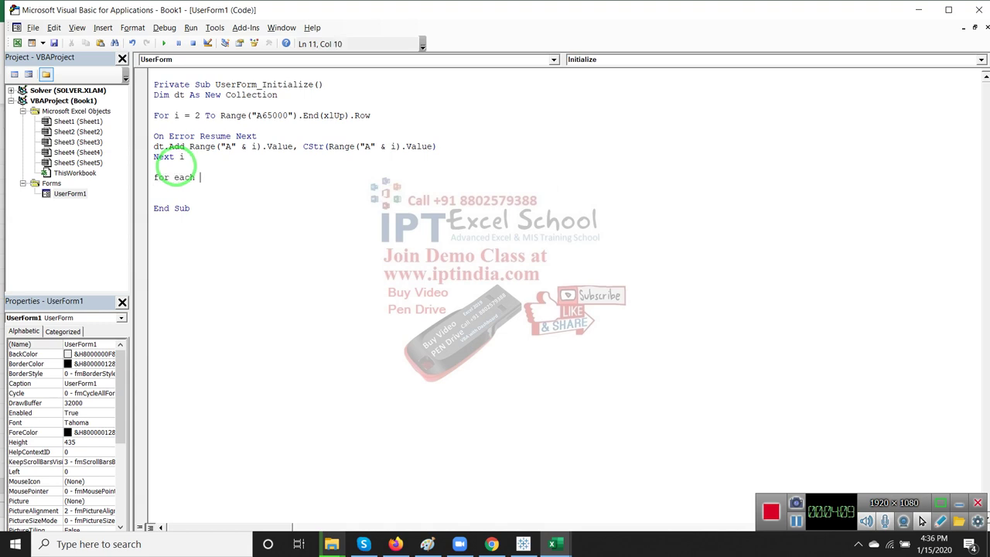
- Add a For Each Item In dt loop with Me.ComboBox1.AddItem Item, closed by Next Item
text(ite)
text(m)
text(in)
text(t)
key(Return)
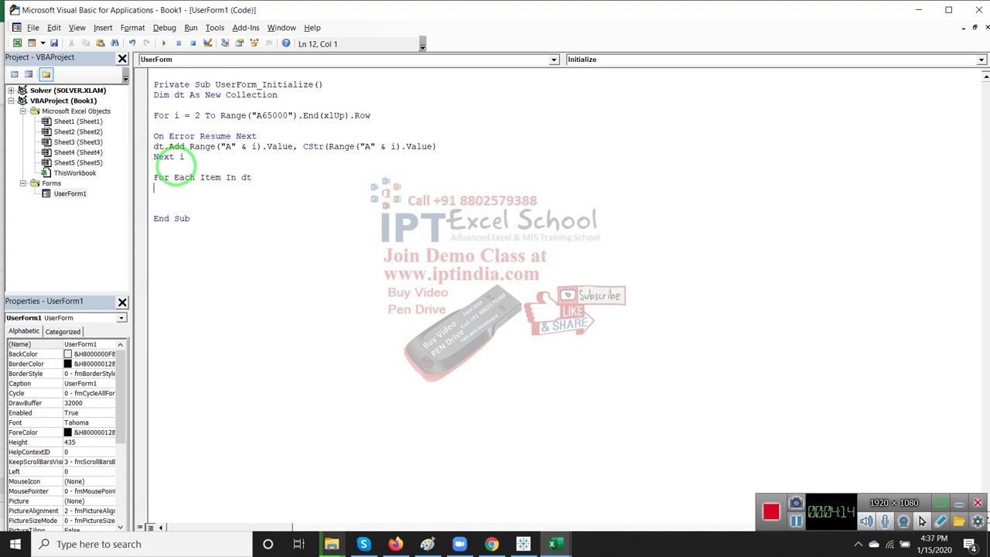
key(Return)
text(c)
key(BackSpace)
key(BackSpace)
text(.co)
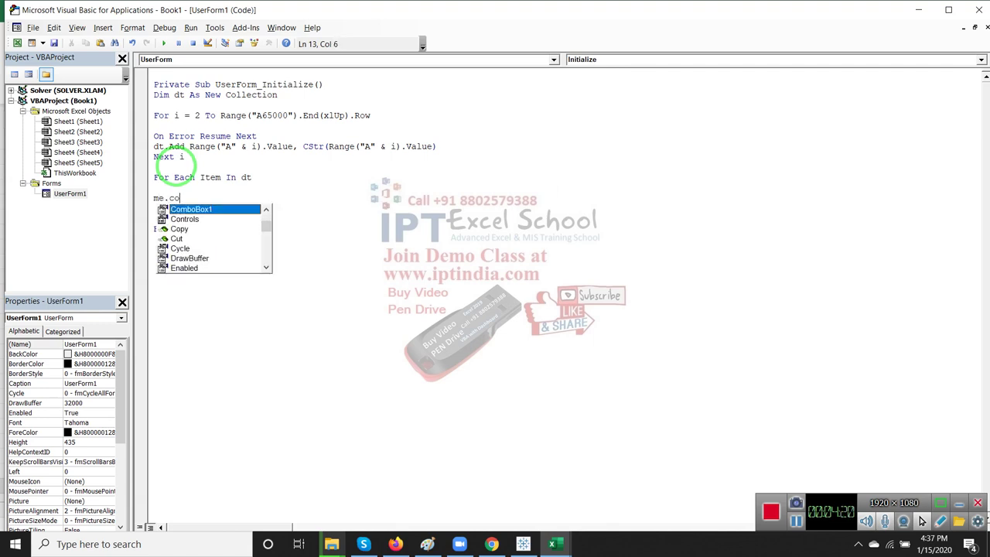
key(Tab)
text(.)
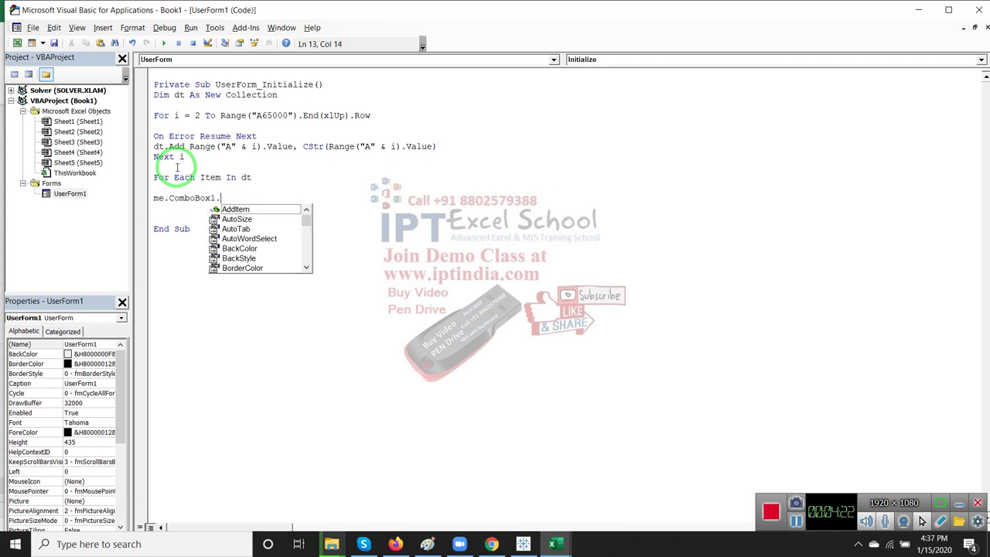
key(space)
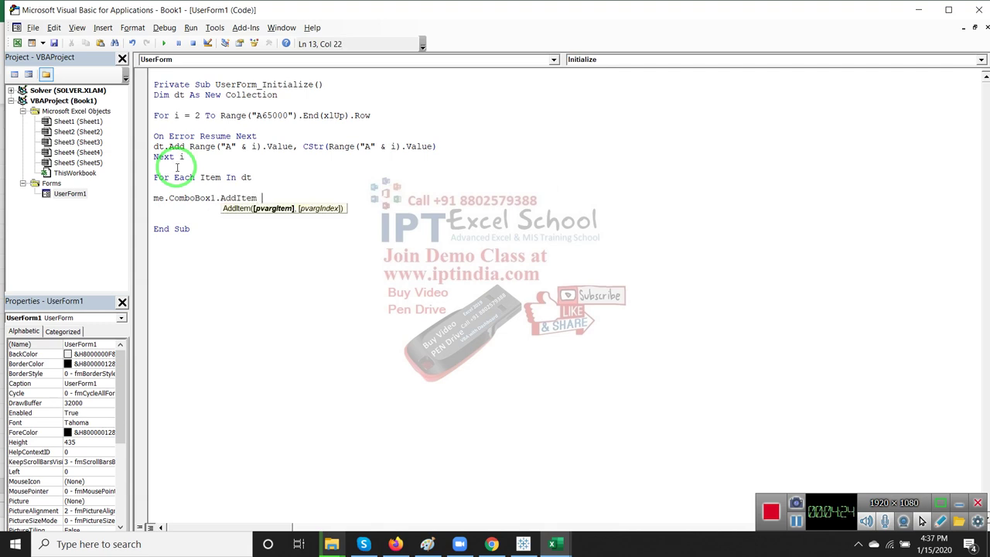
text(item)
key(Return)
text(next )
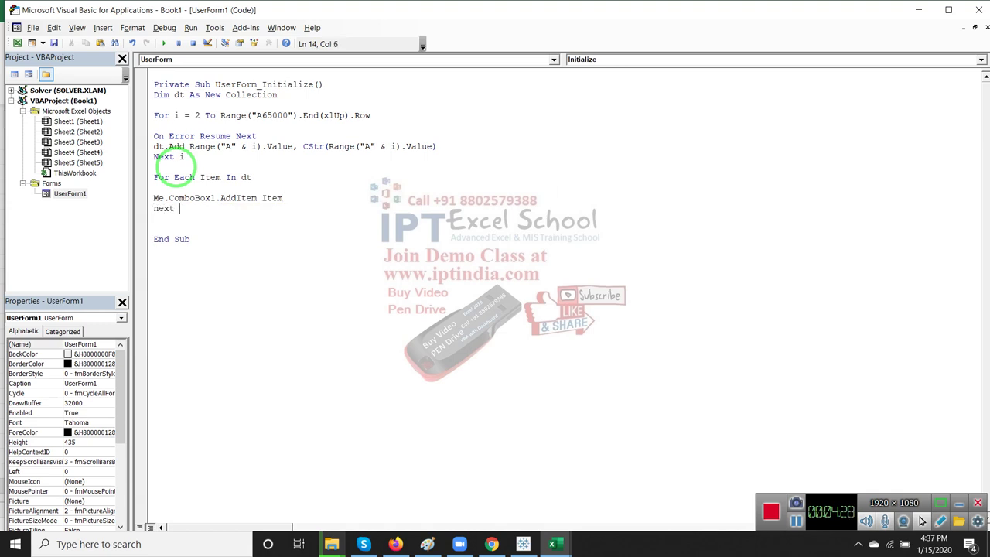
text(it)
text(em)
key(Return)
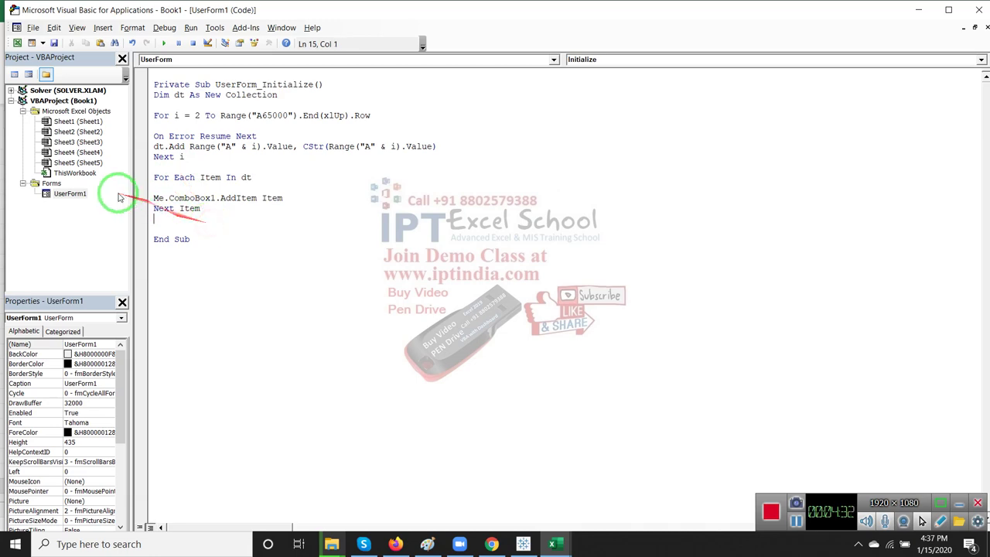
- Run UserForm1 from the VBA editor, skipping the macro list
click(81, 194)
click(164, 43)
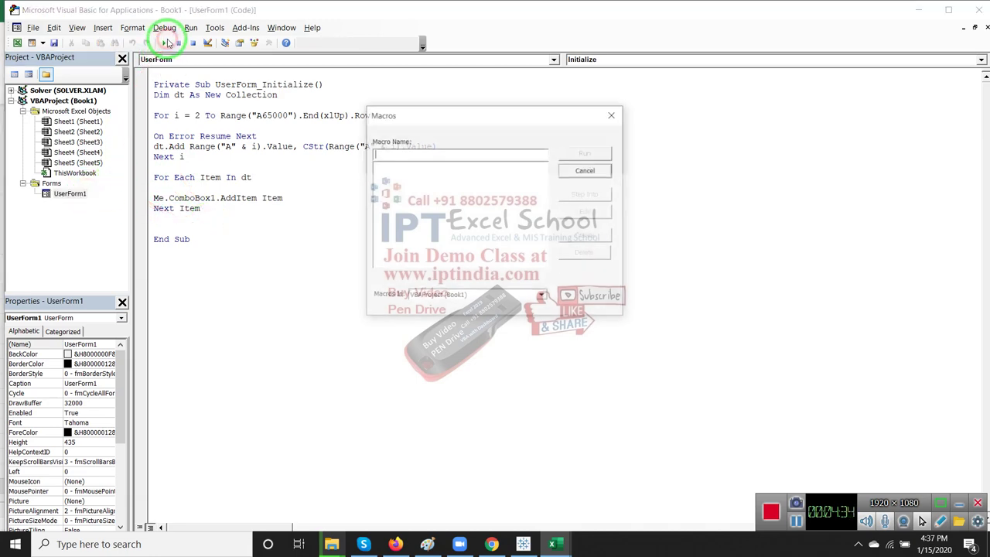
key(Escape)
click(154, 116)
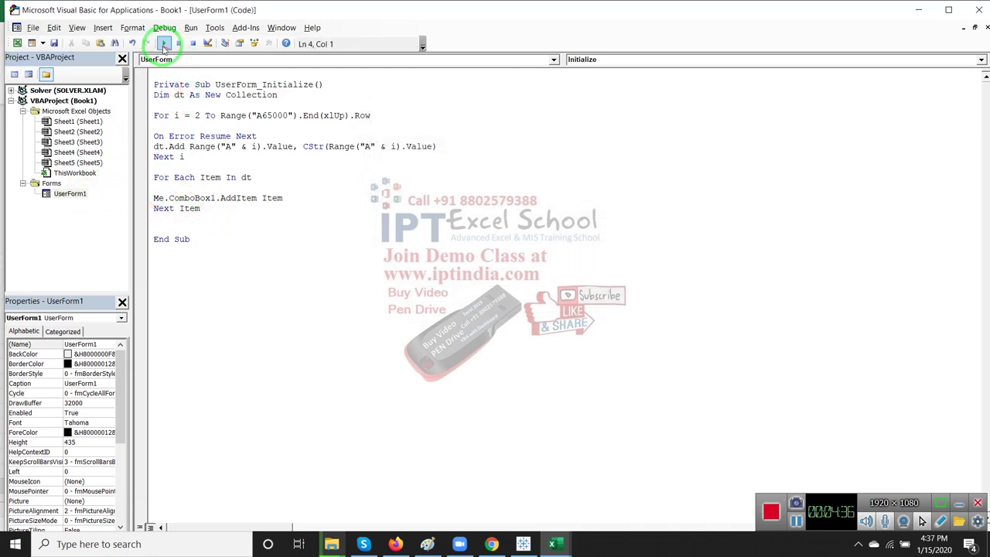
click(164, 44)
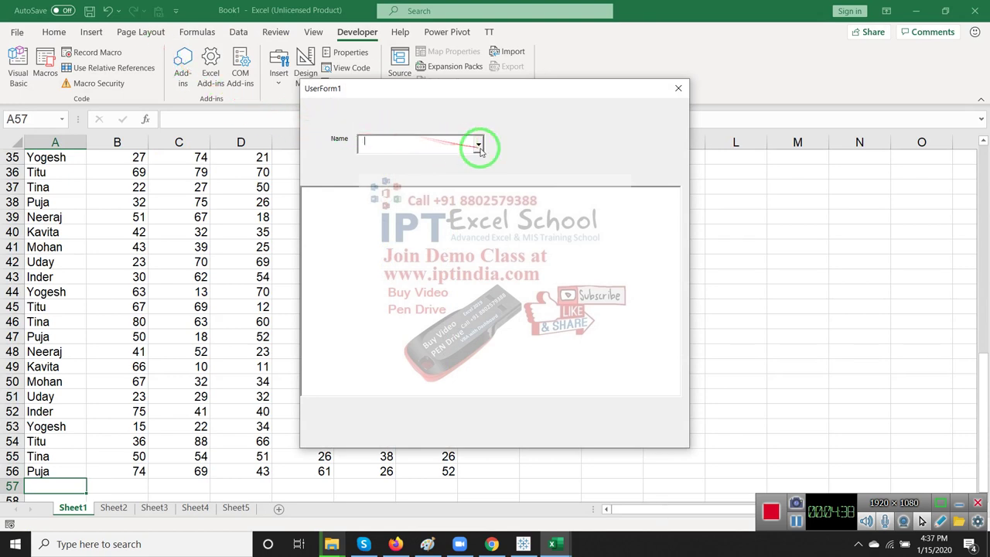
- Open the Name dropdown, scroll the unique names, and choose Puja
click(478, 144)
drag(480, 165, 482, 197)
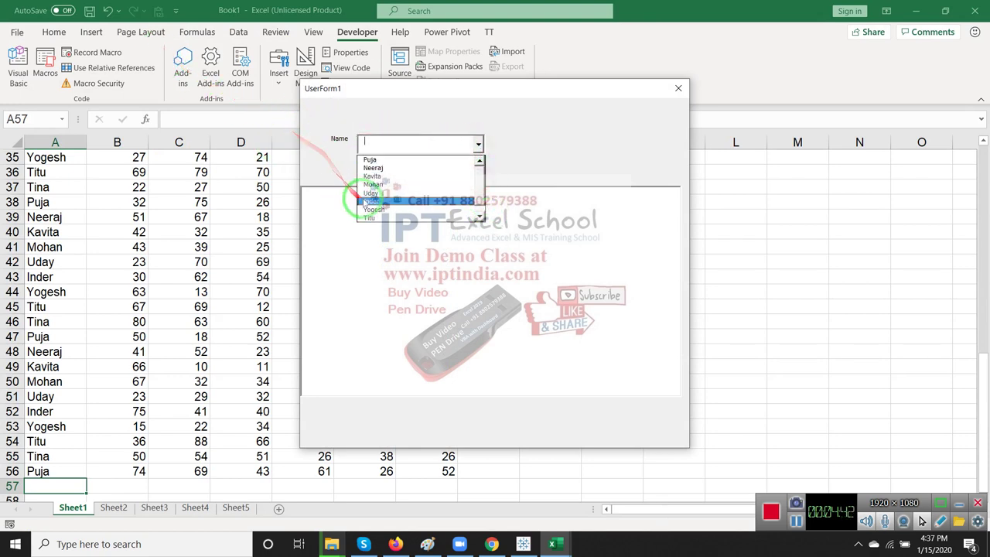
click(376, 159)
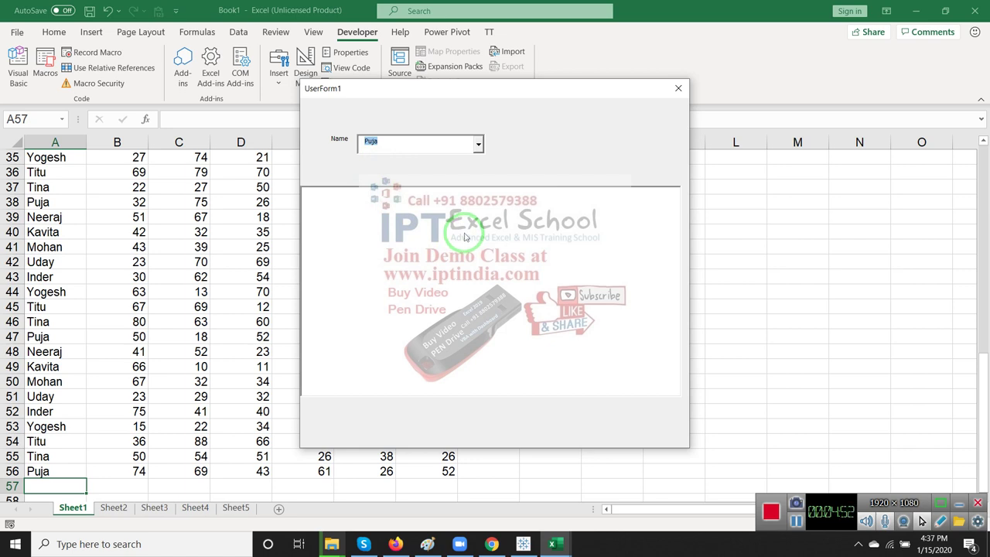
- Close the running form, enlarge the form slightly and shift the list box right
click(678, 88)
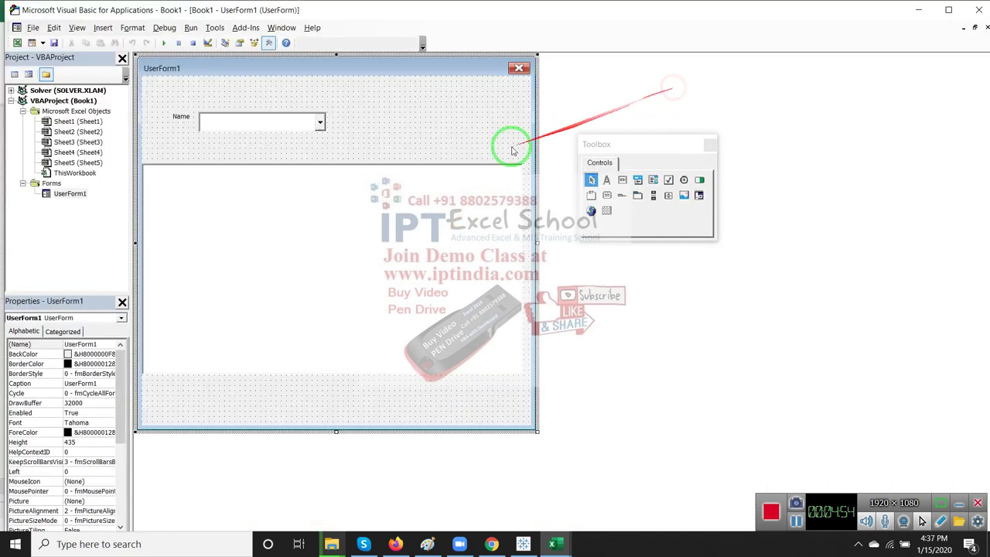
click(514, 248)
click(520, 407)
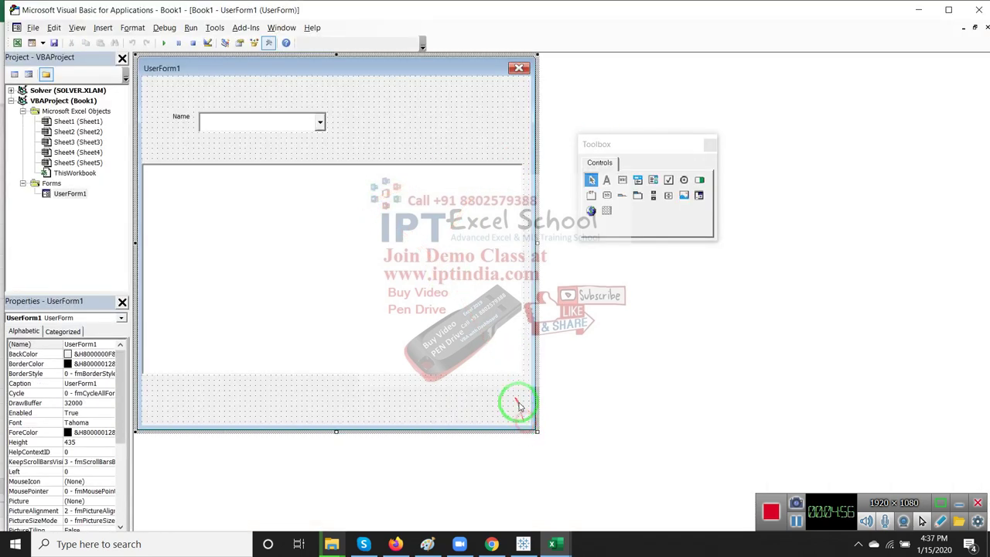
drag(537, 429, 568, 447)
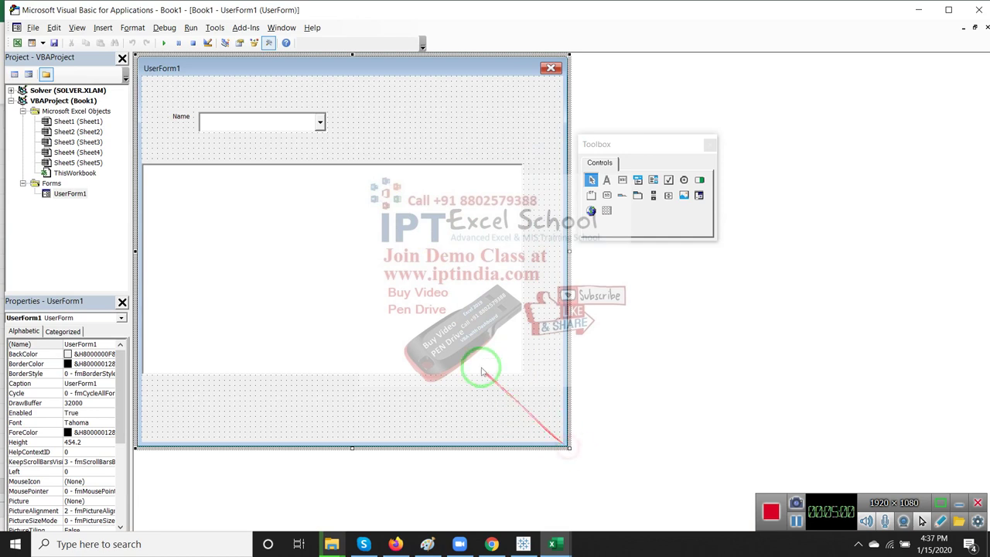
drag(481, 372, 492, 372)
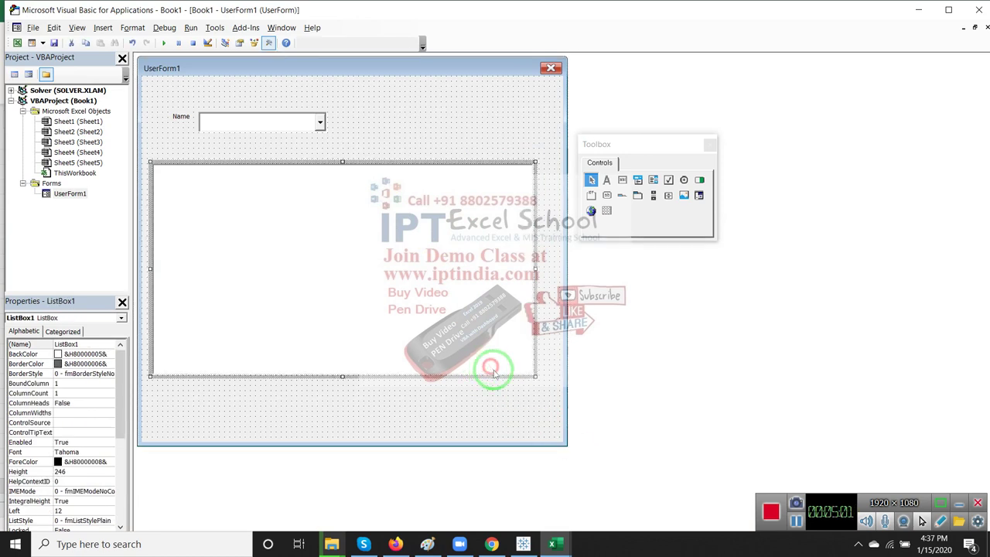
click(563, 445)
click(376, 290)
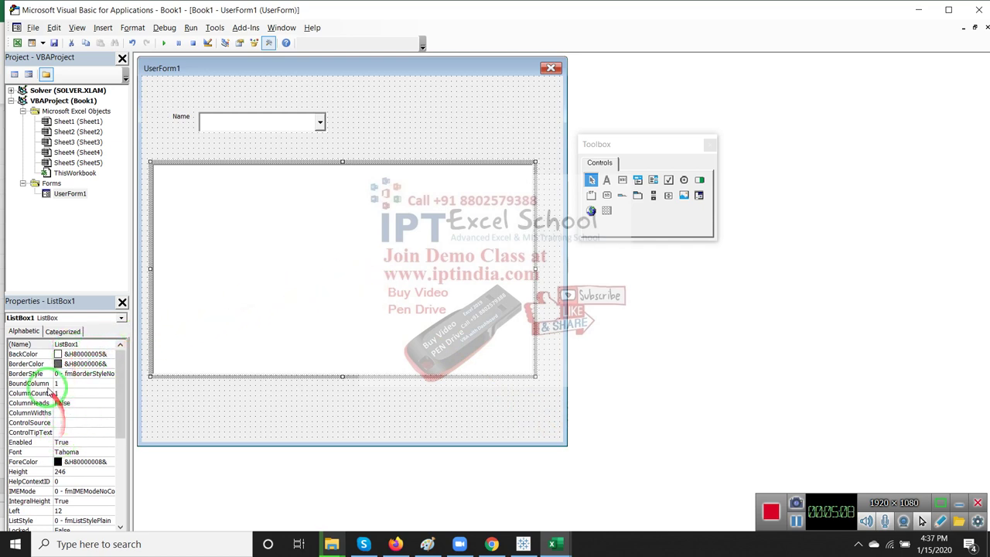
- Check the worksheet header row A1:G1 to count the data's seven columns
click(60, 393)
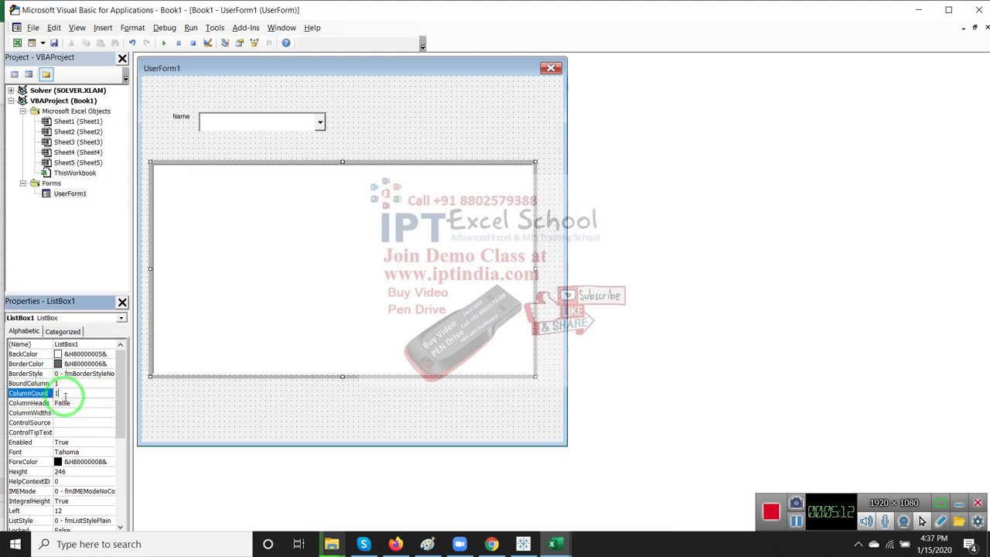
key(alt+F11)
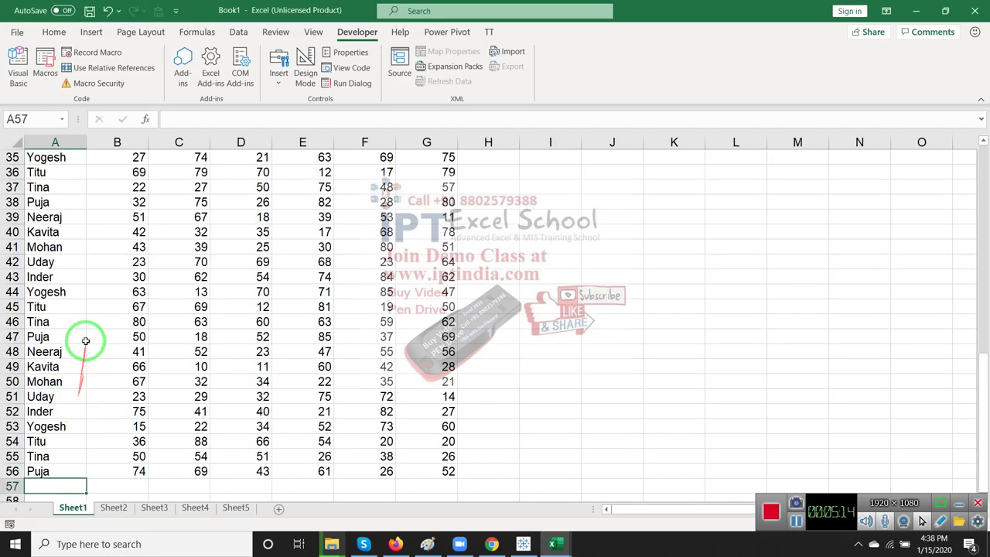
click(42, 456)
key(ctrl+Home)
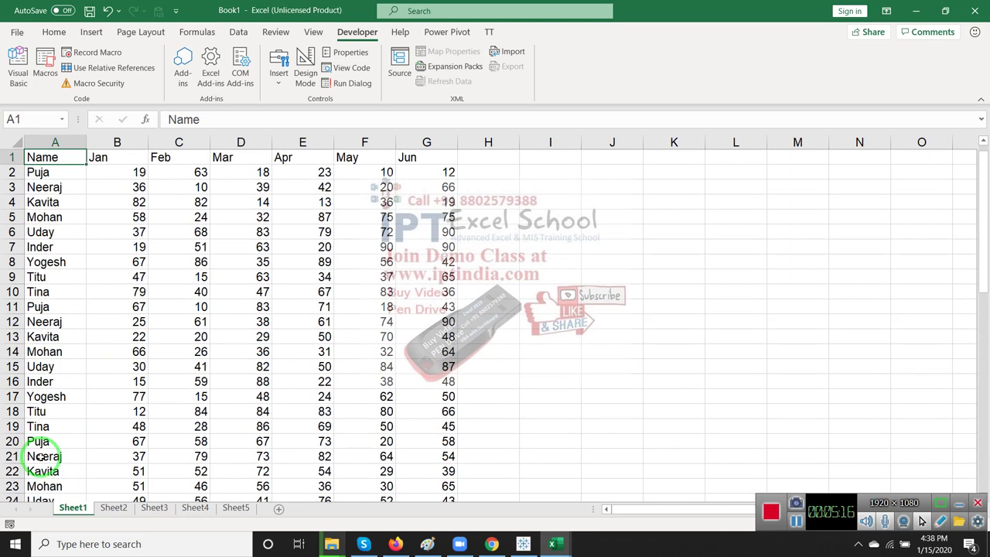
key(ctrl+shift+Right)
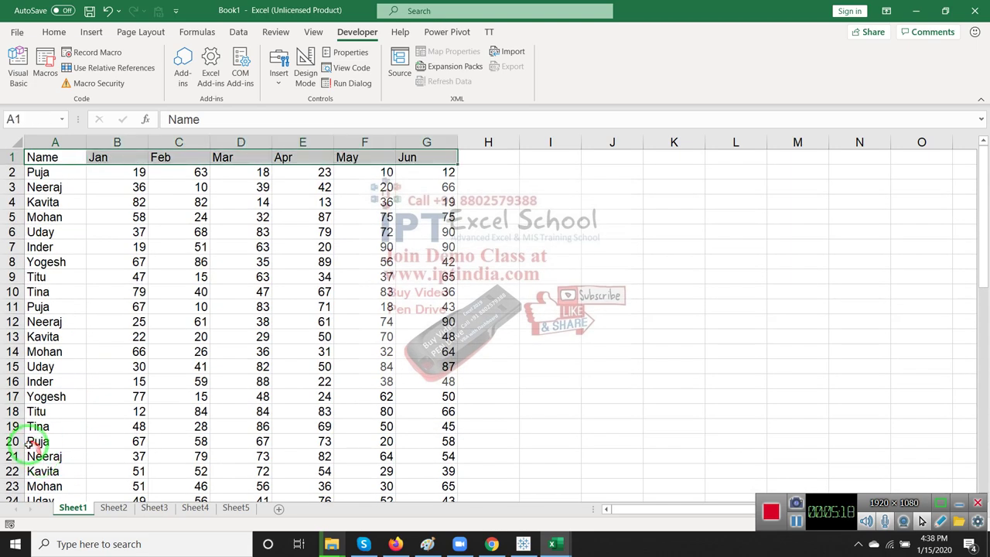
key(alt+Tab)
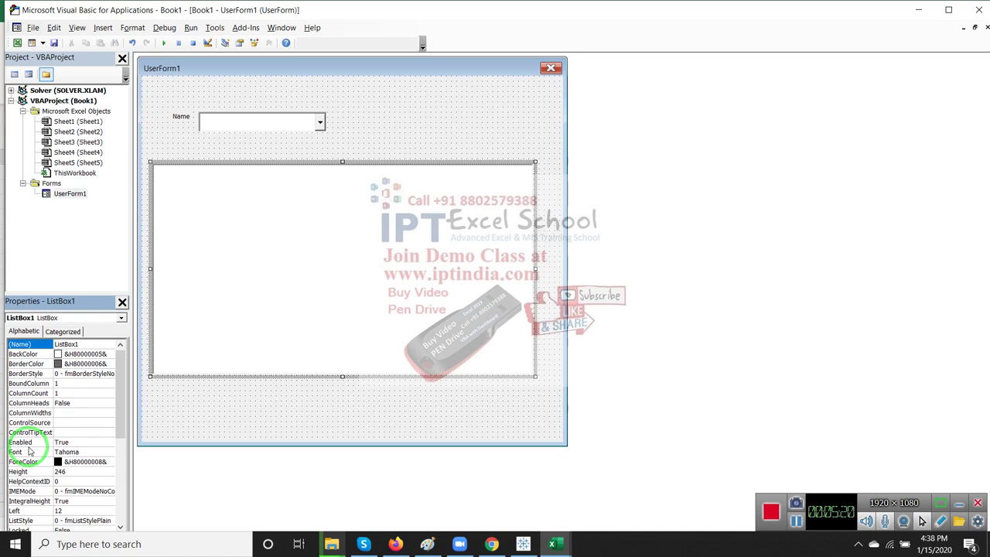
- Set ListBox1's ColumnCount to 7 and ColumnHeads to True
click(60, 383)
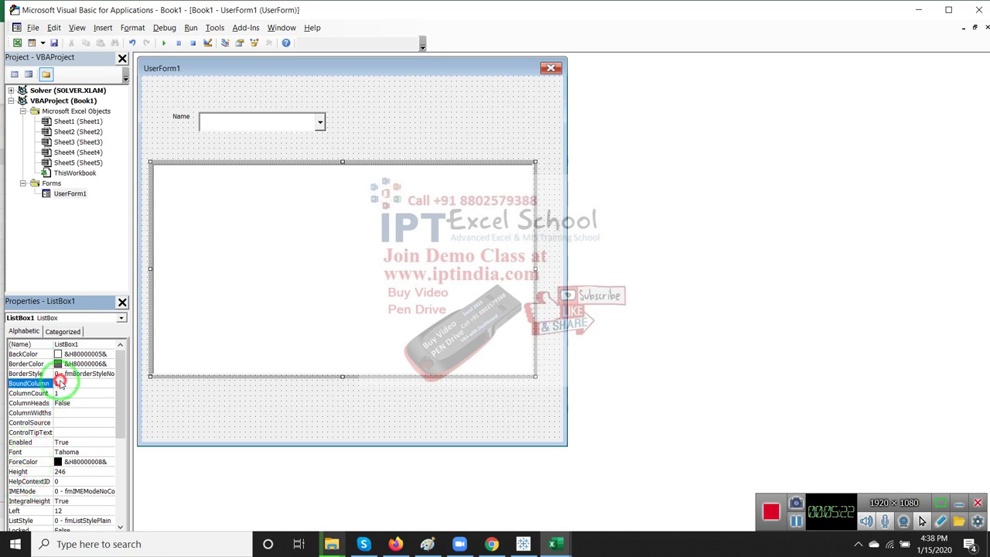
click(65, 393)
text(7)
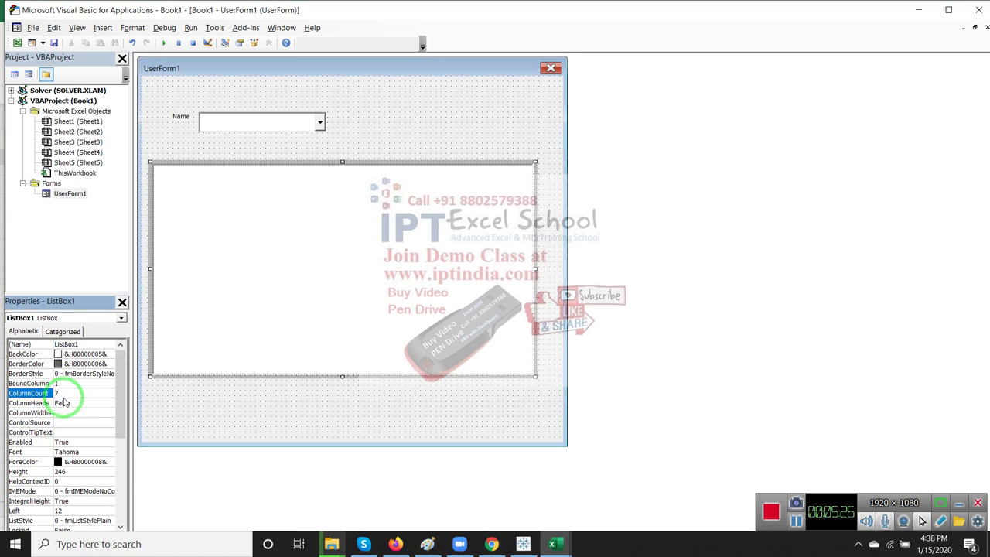
click(117, 416)
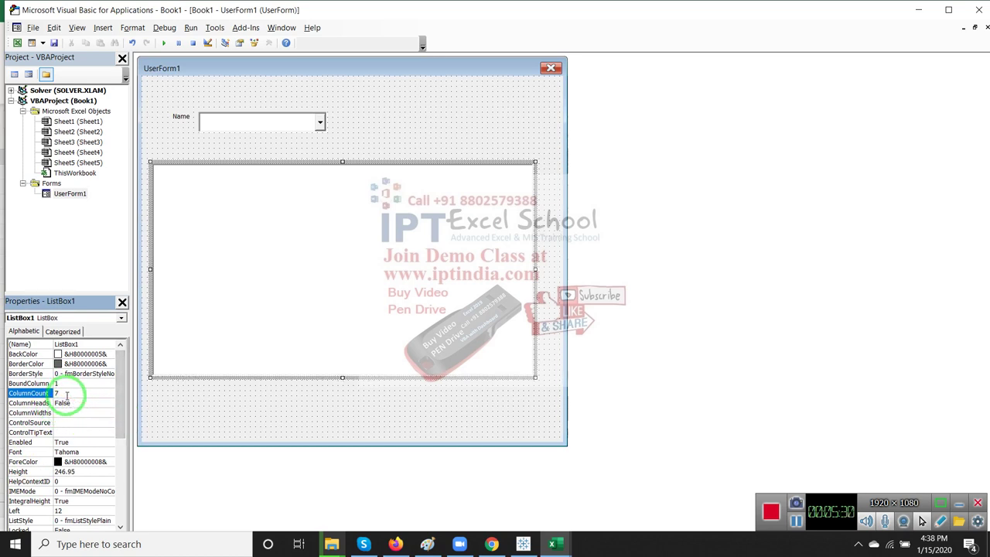
click(75, 403)
click(109, 403)
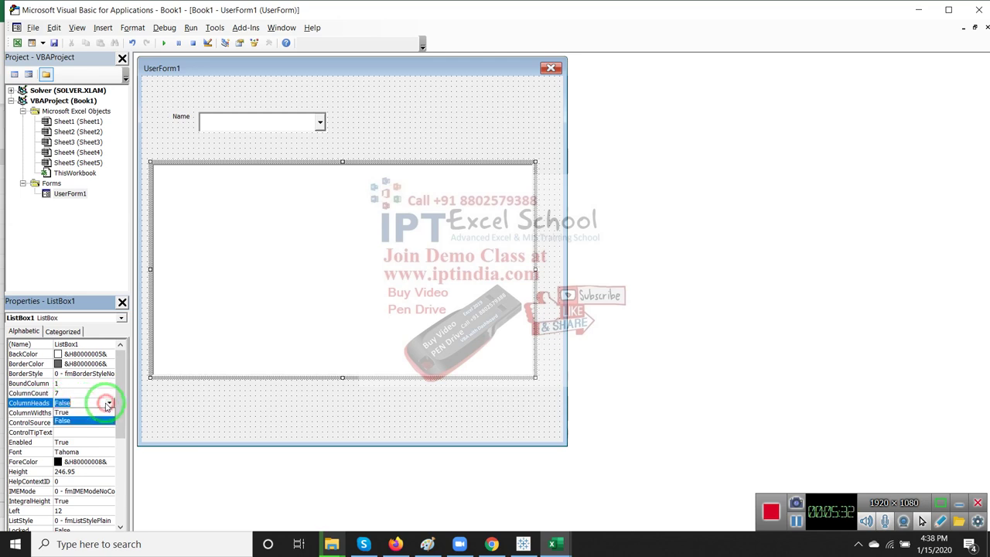
click(89, 413)
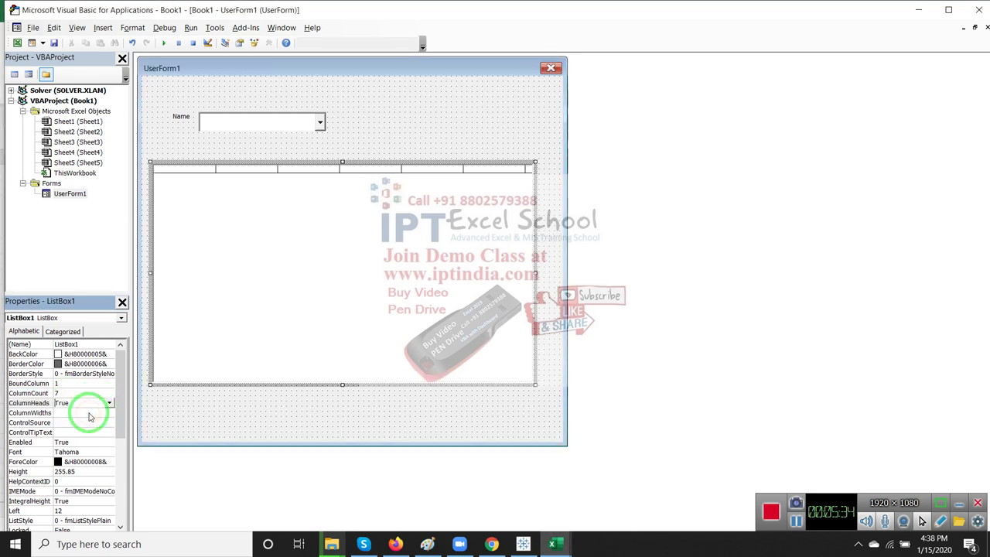
click(171, 421)
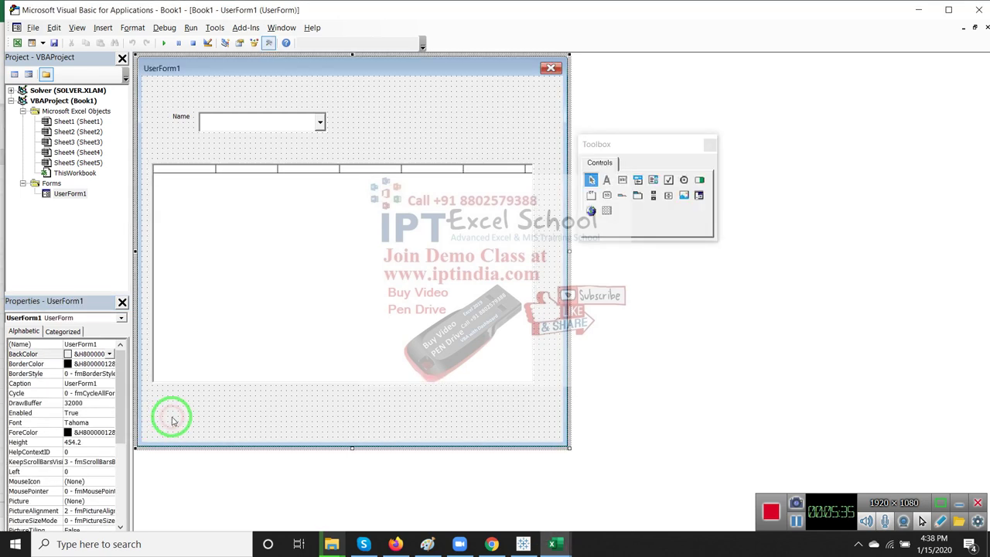
click(196, 300)
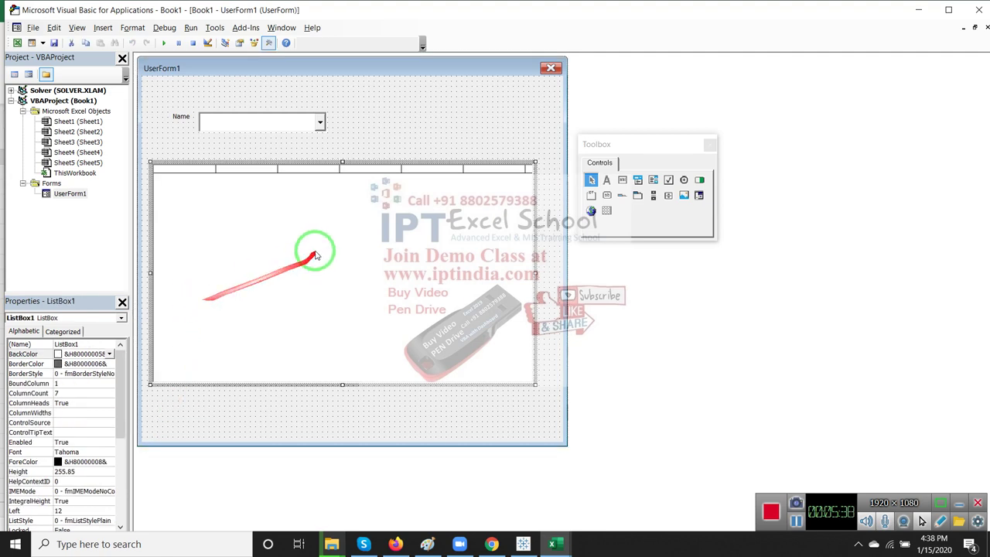
click(290, 402)
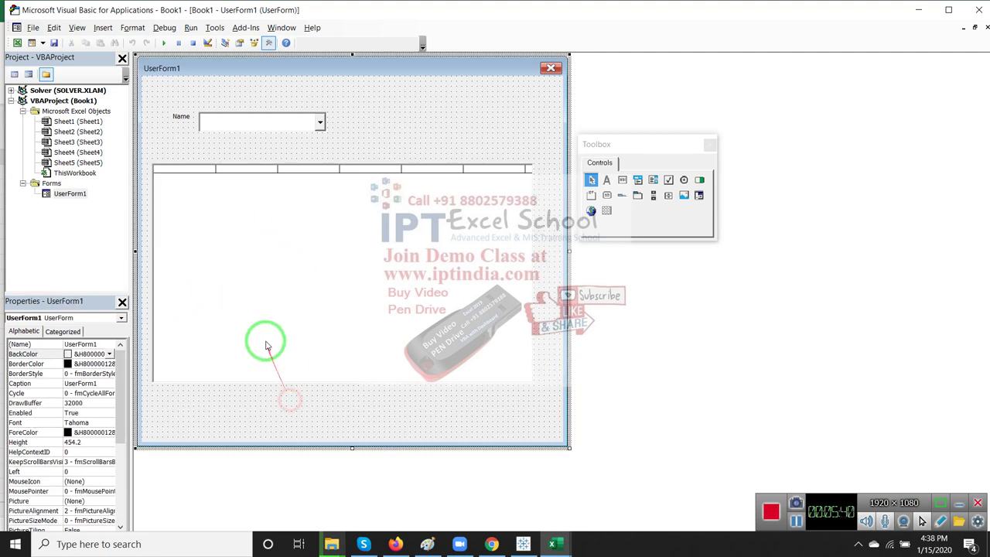
click(266, 343)
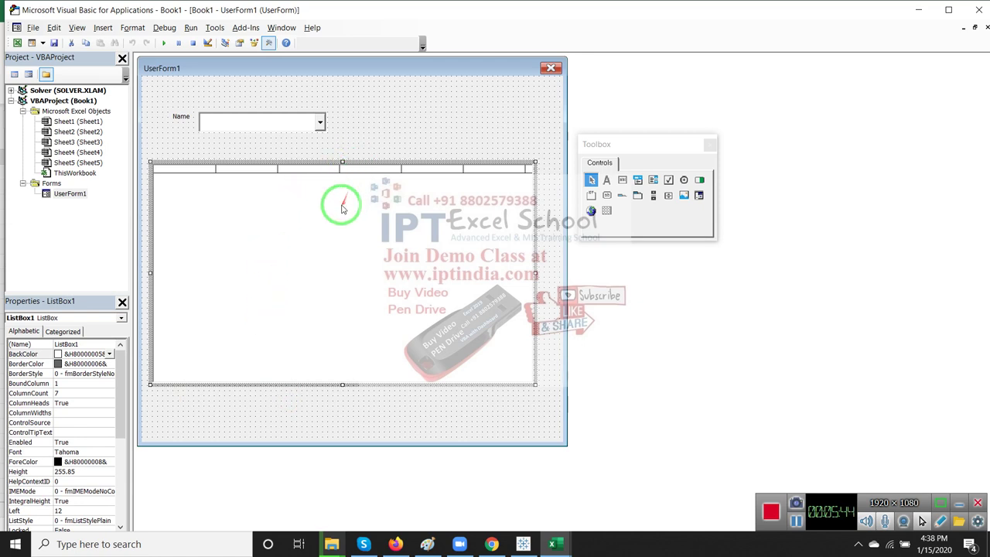
- Open the Initialize code and add a For i = 1 To 7 … Next i loop after Next Item
double_click(361, 158)
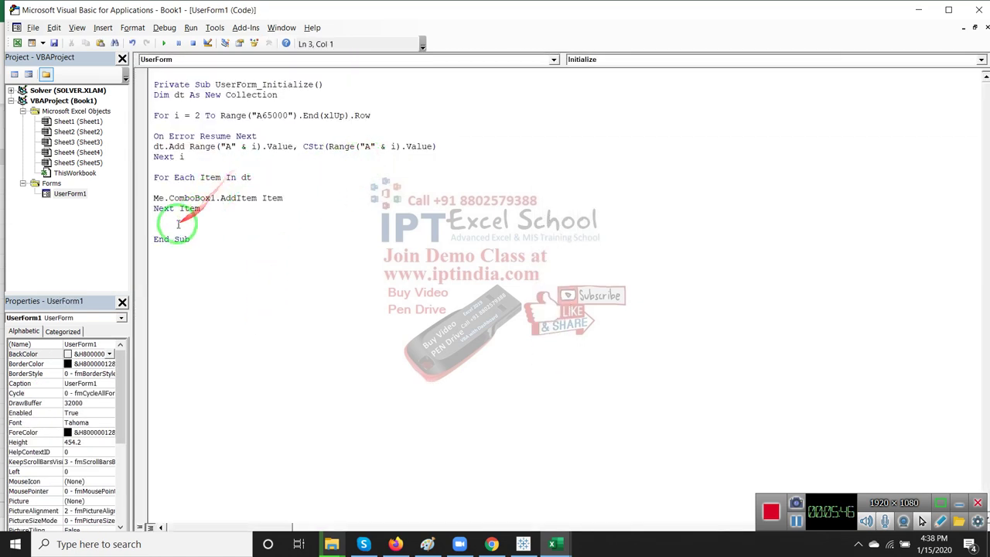
click(177, 221)
key(Return)
key(Return)
click(178, 225)
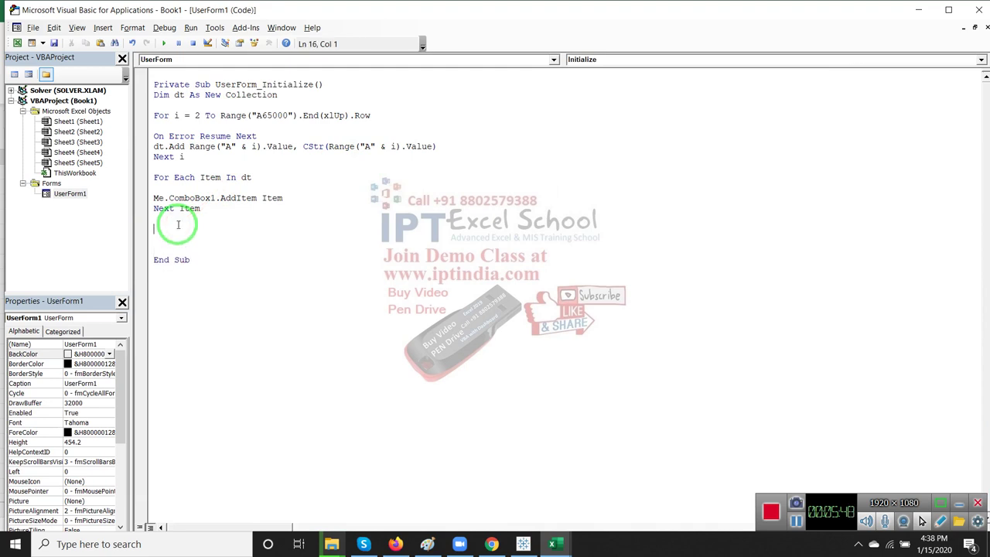
text(for)
text(i = )
text(1 t)
key(Return)
key(Return)
text(ne)
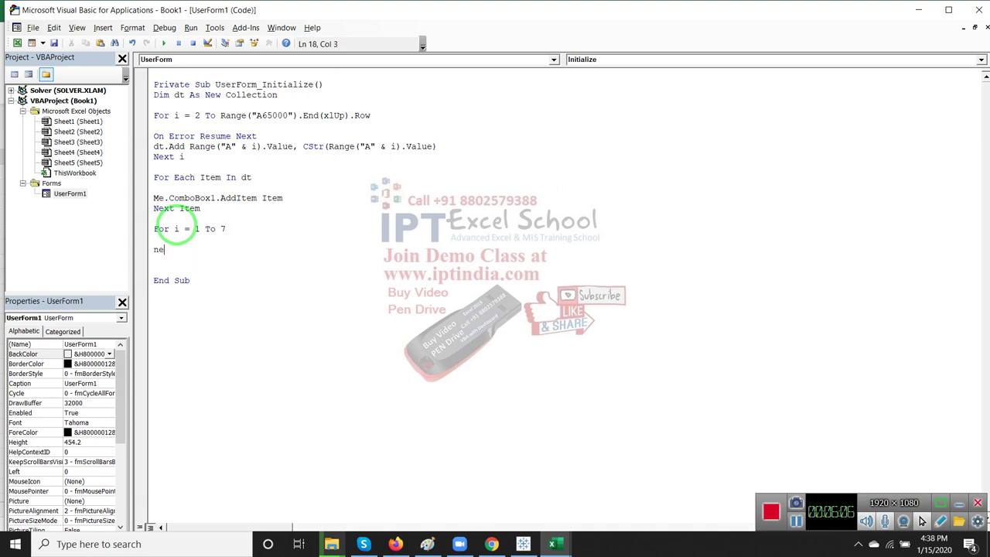
text(xt i)
key(Return)
key(Return)
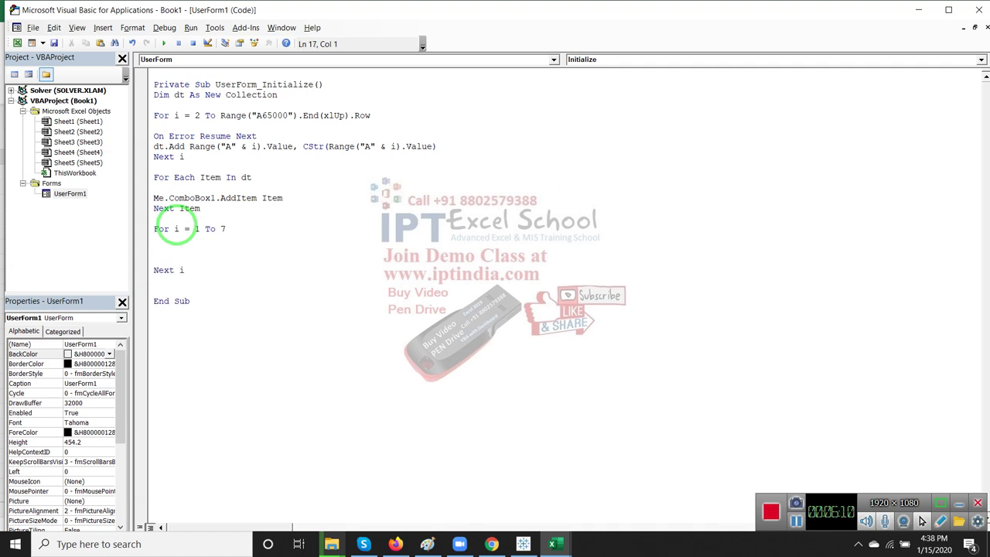
- Inside the loop, write me.ListBox1.List(0,1)
text(me.)
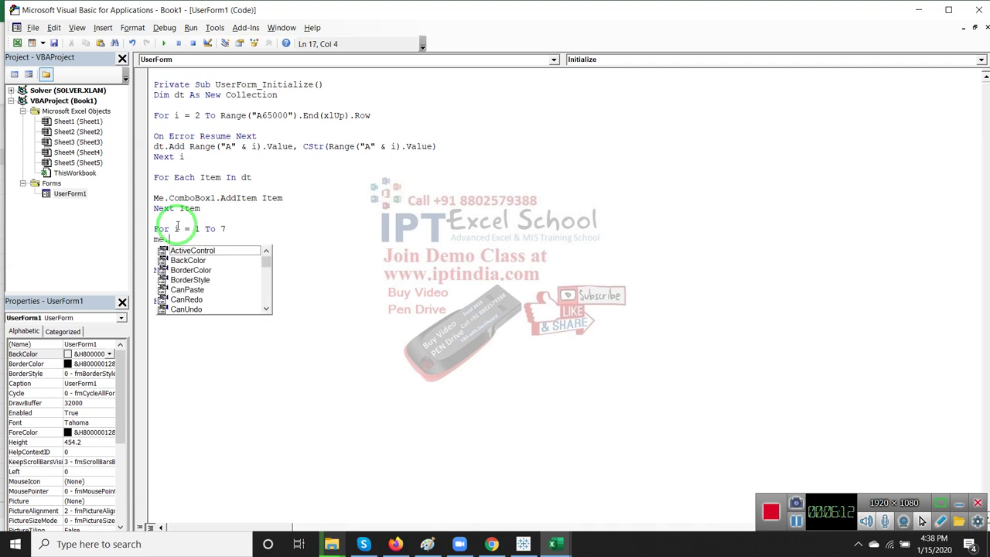
text(li)
key(Tab)
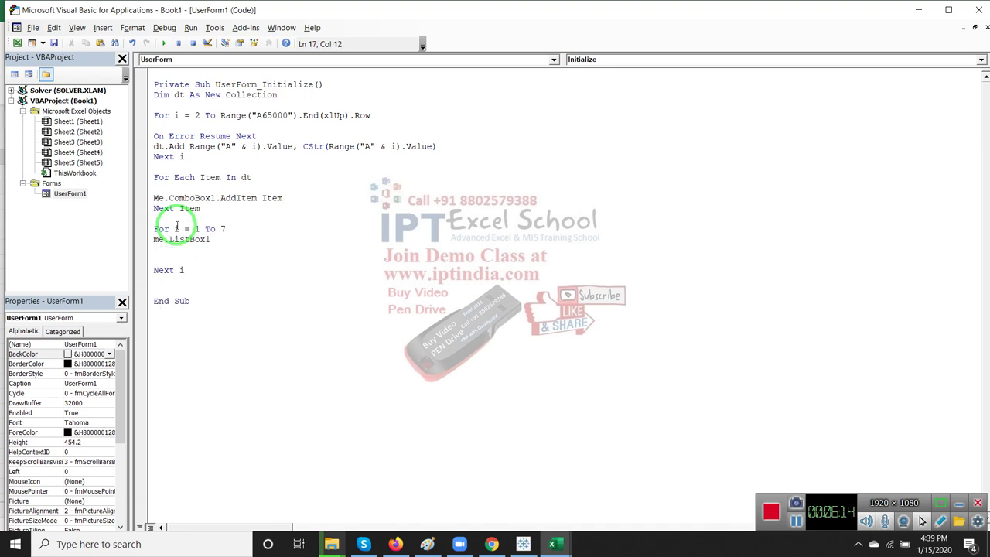
text(.li)
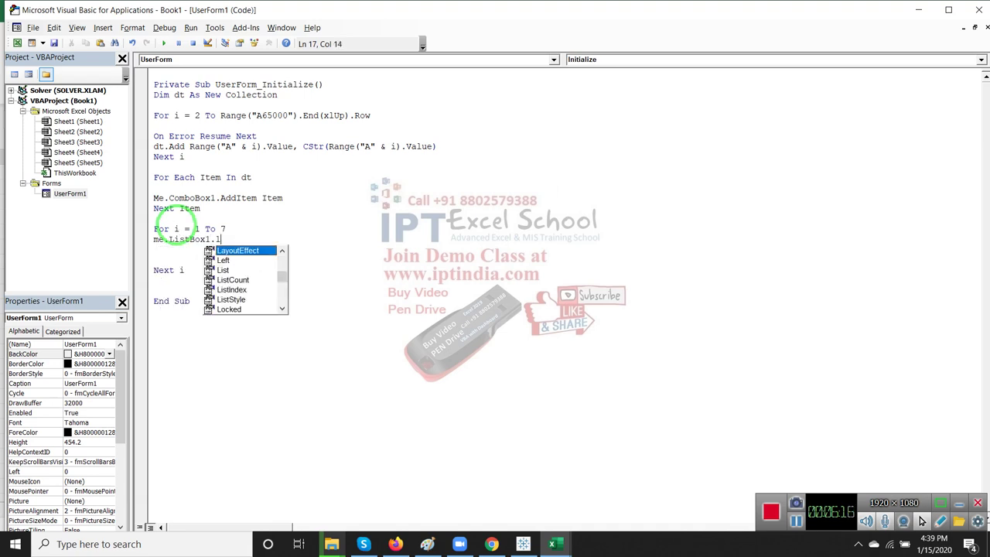
text(st)
key(Tab)
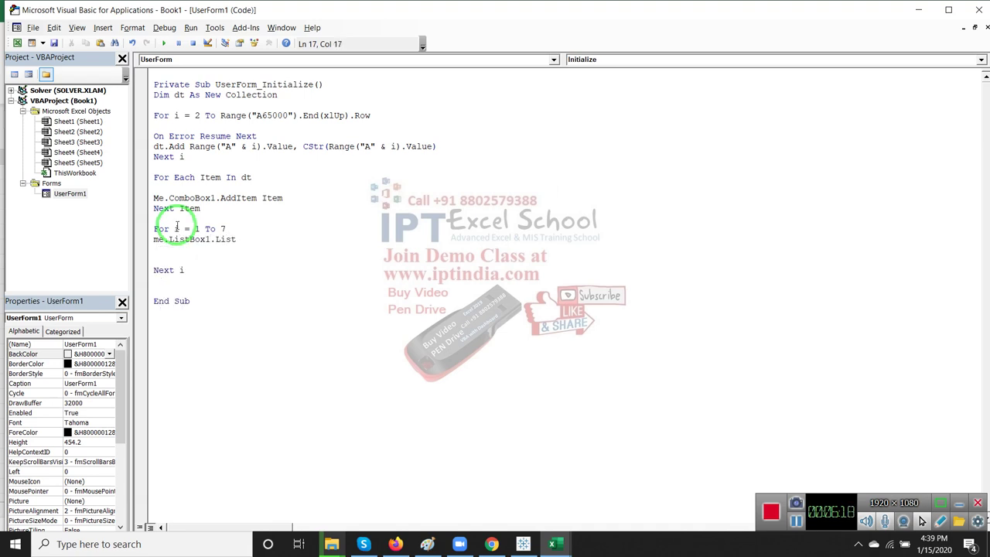
text(()
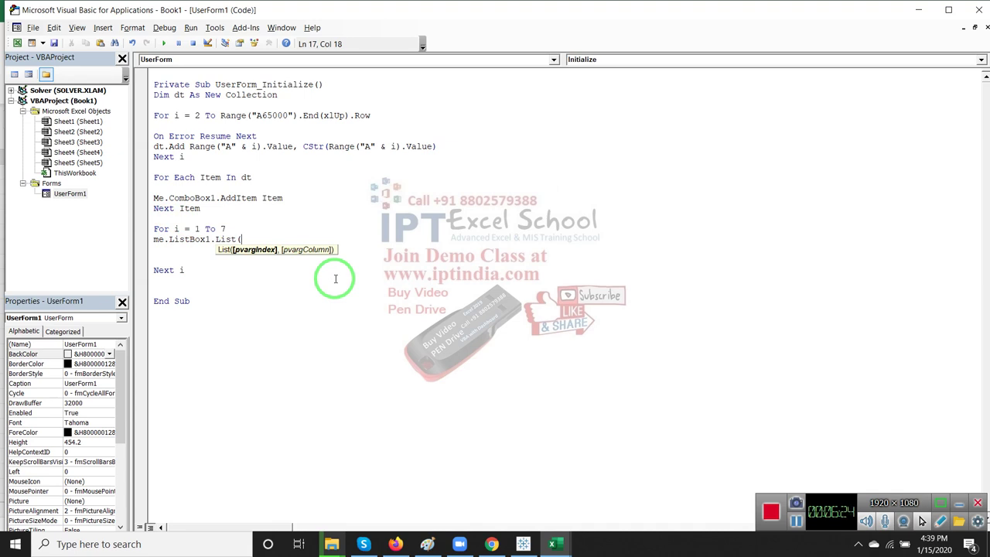
text(0,)
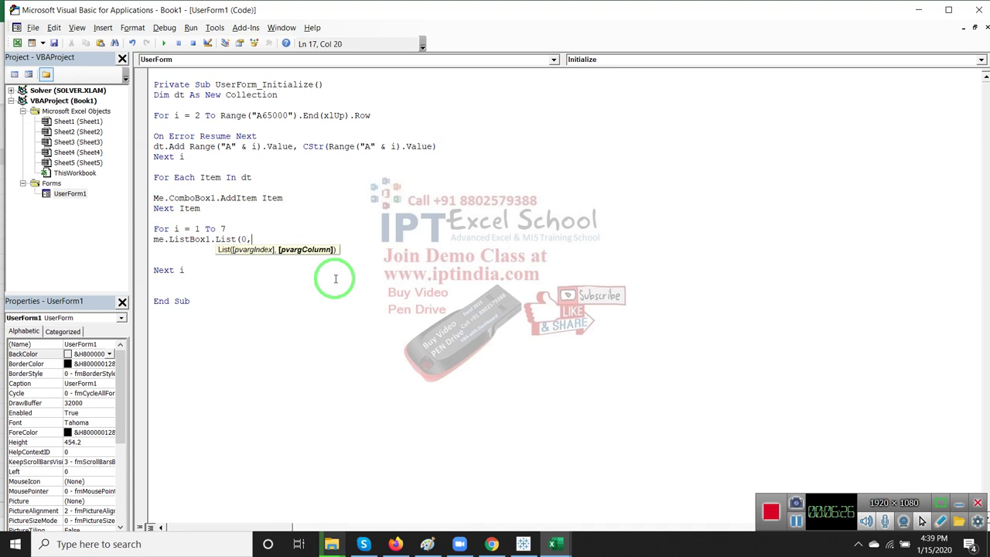
text(1))
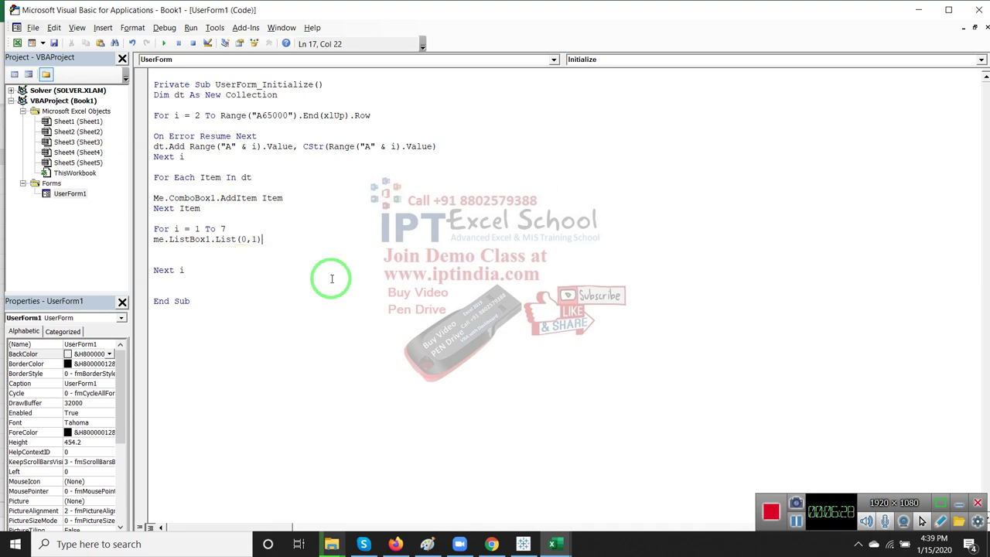
- Dismiss the compile error and strip the (0,1) arguments from the List line
click(328, 277)
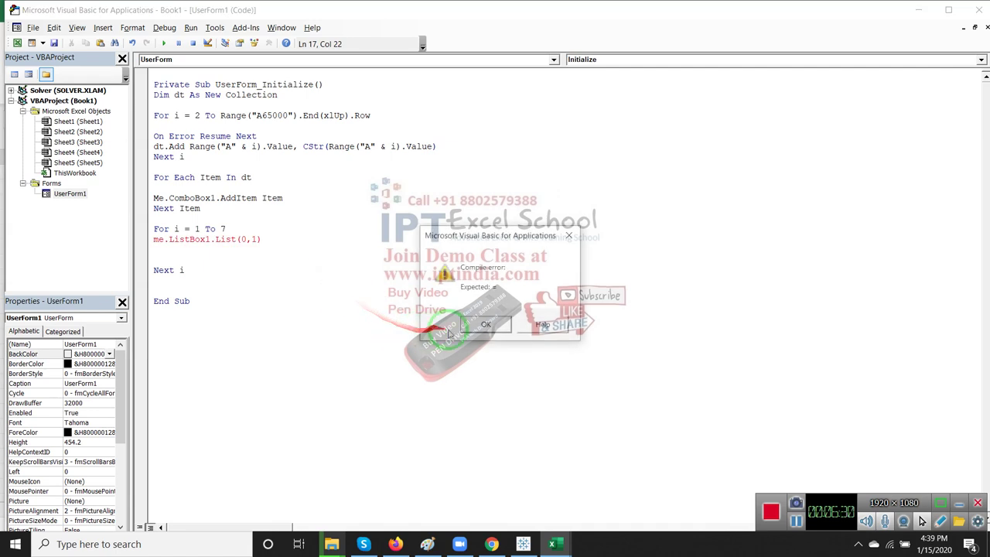
click(486, 324)
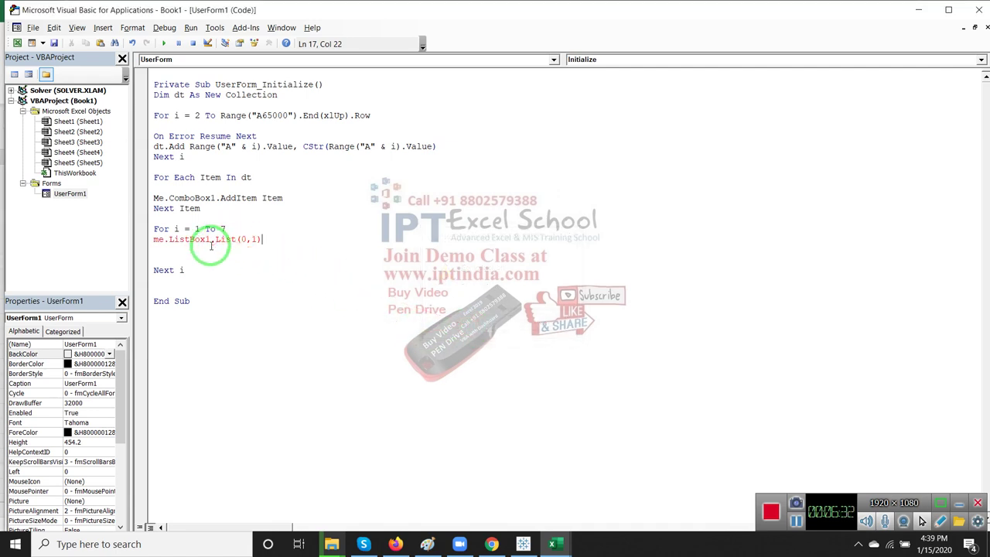
key(Down)
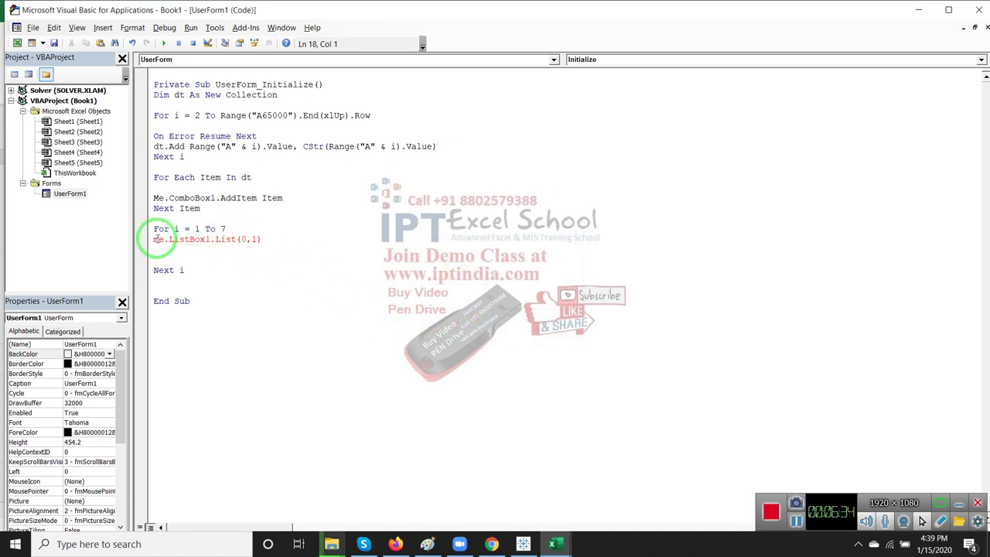
click(266, 241)
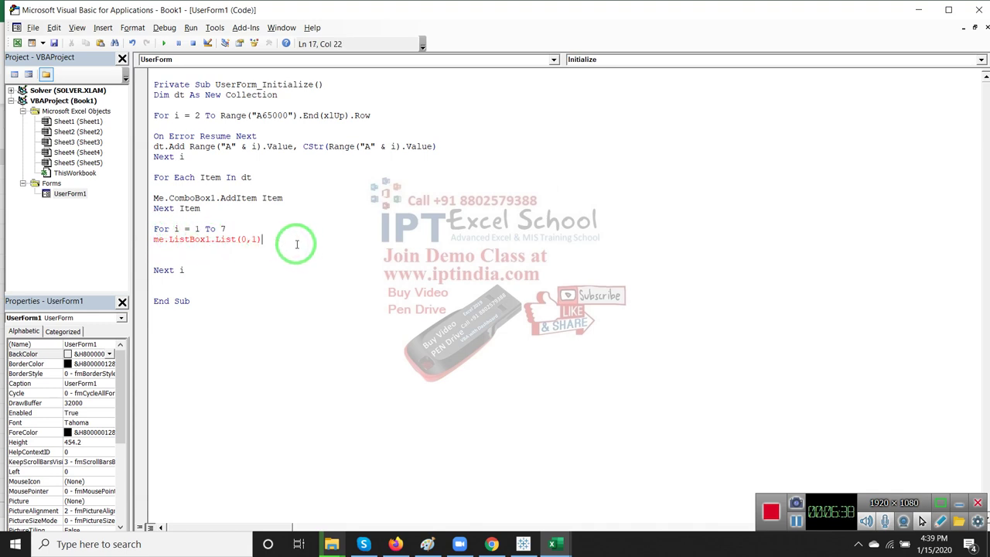
text(.)
key(BackSpace)
key(BackSpace)
key(BackSpace)
key(BackSpace)
key(BackSpace)
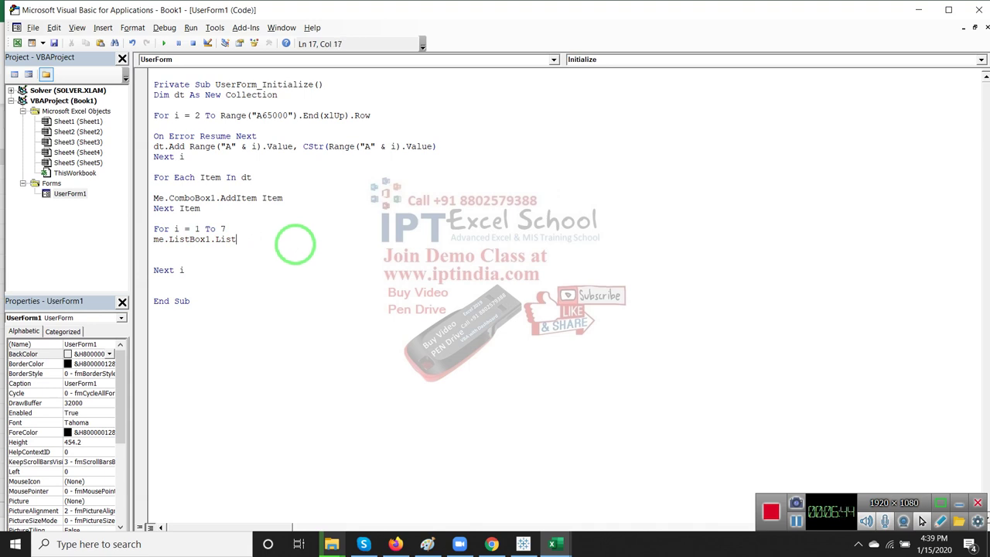
key(BackSpace)
key(BackSpace)
key(BackSpace)
key(BackSpace)
key(BackSpace)
- Rewrite the line as me.ListBox1.AddItem(Range("A" & i).Value, i) and dismiss the resulting compile error
text(.)
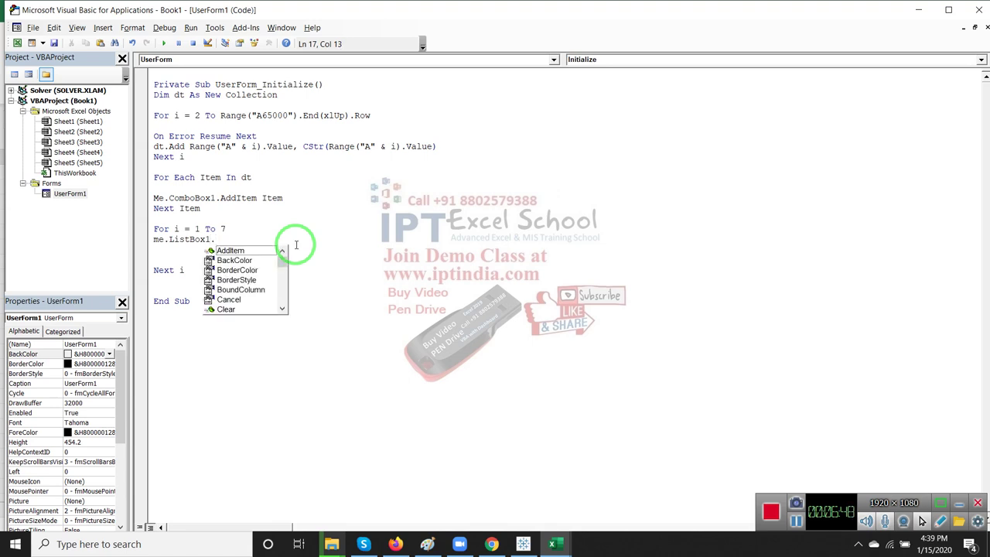
key(Tab)
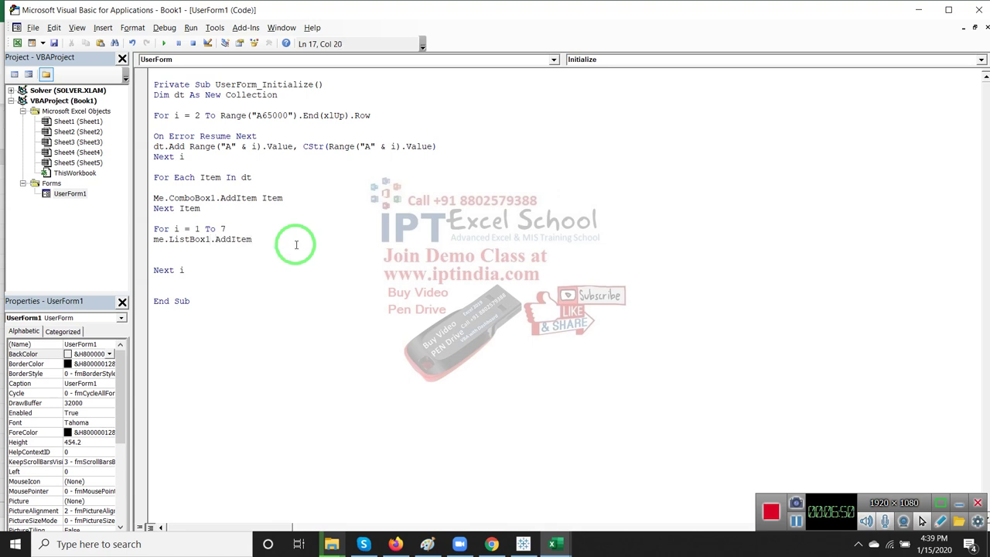
text(()
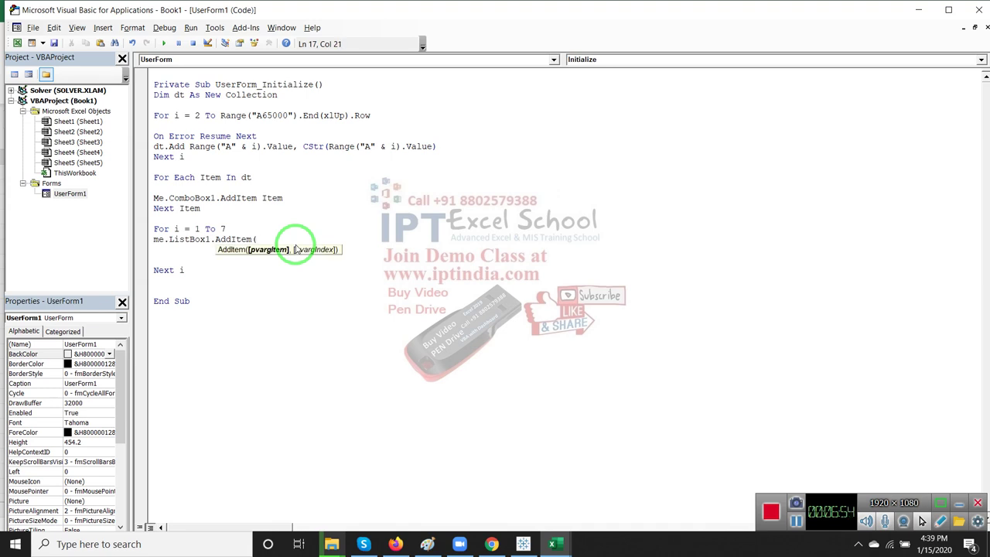
text(ran)
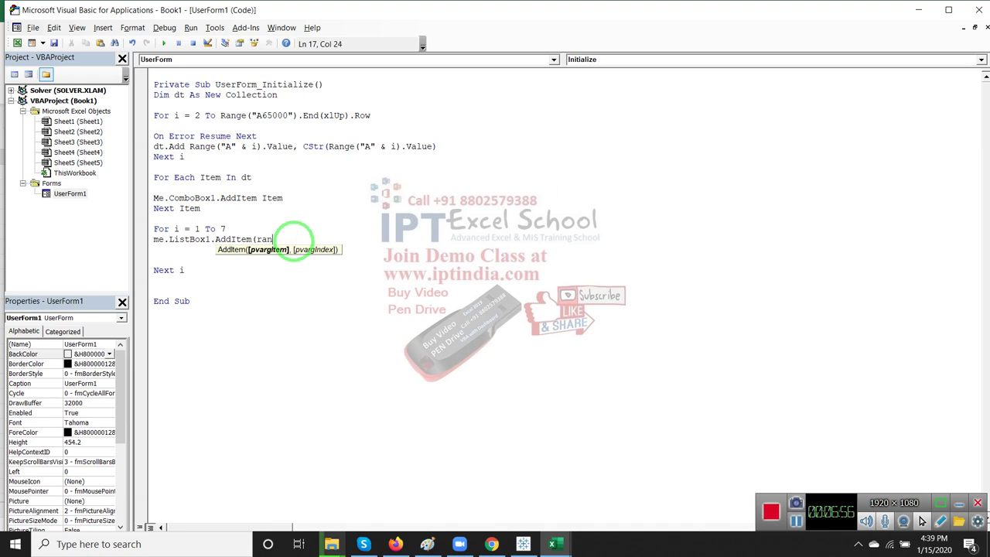
text(ge)
text(()
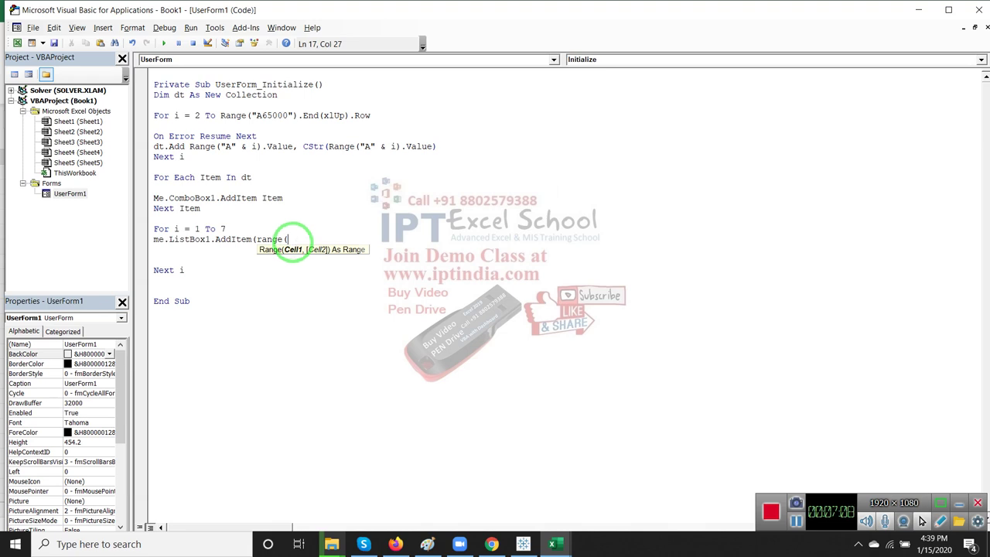
text(1)
key(BackSpace)
text("A")
text( & i)
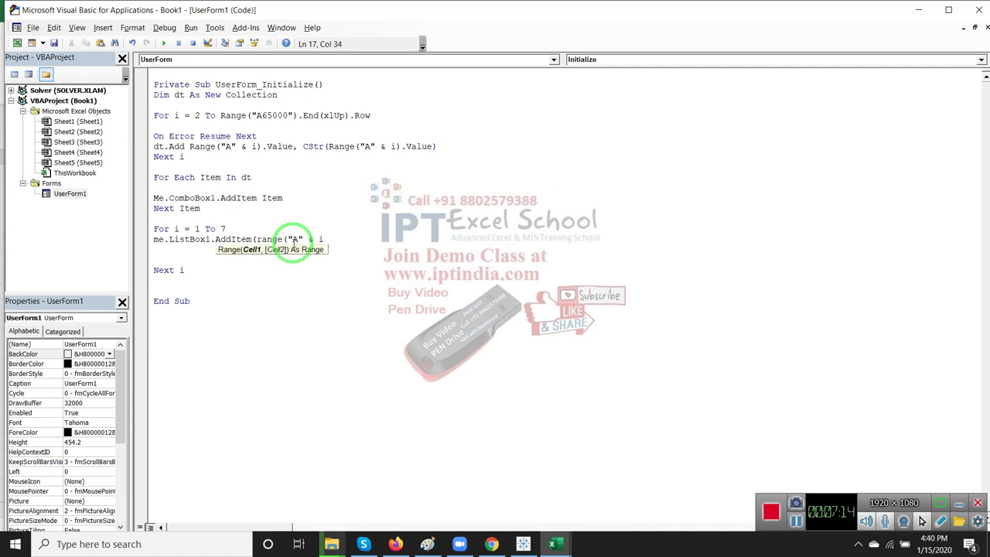
text().v)
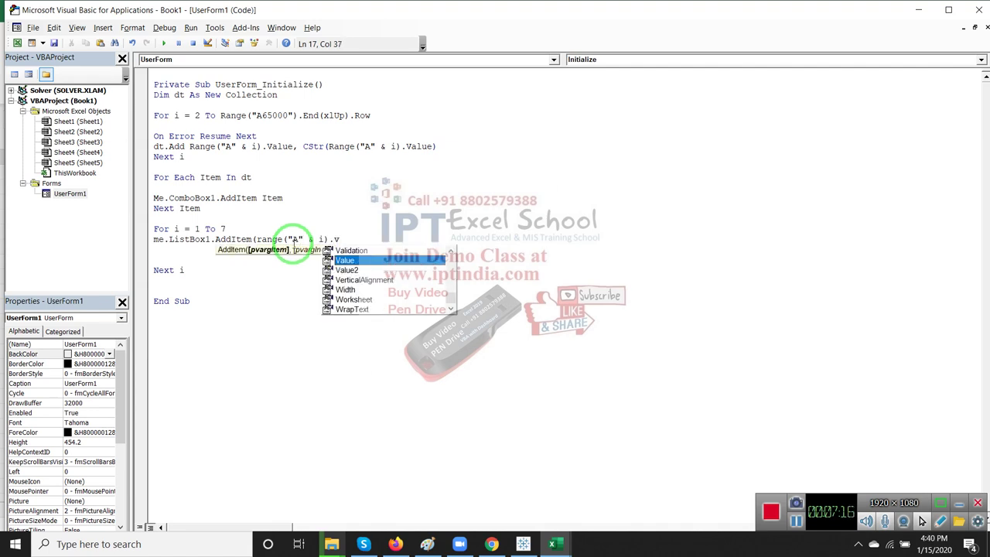
key(Up)
key(Tab)
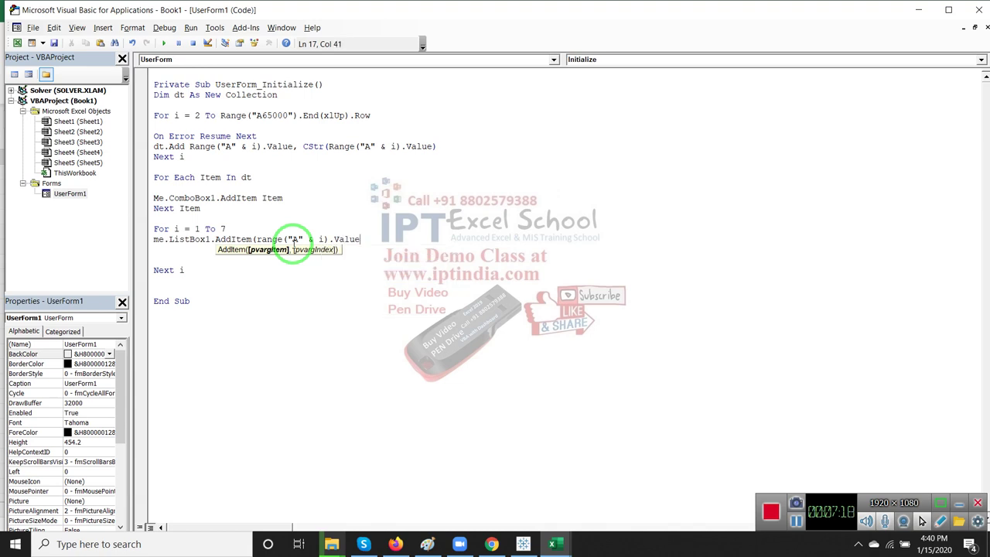
text(,)
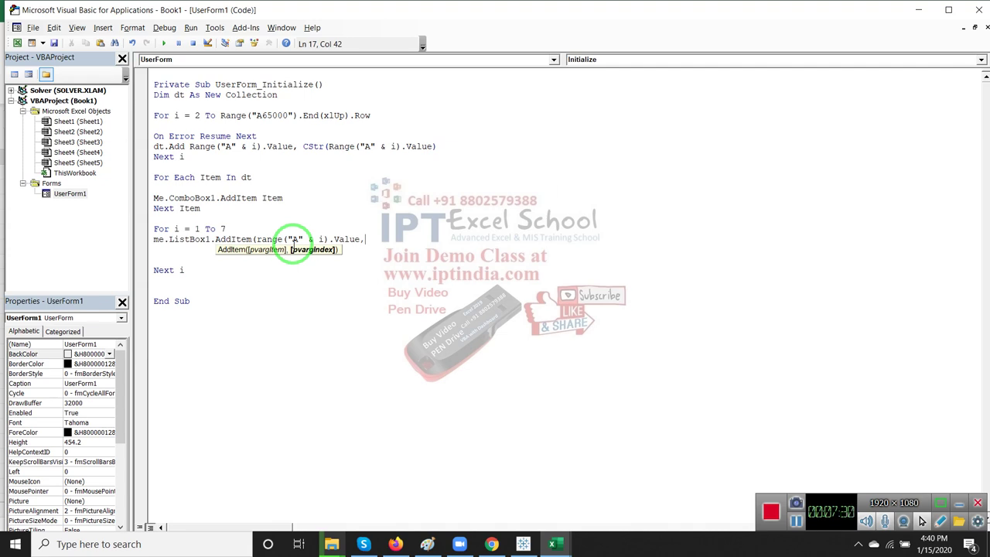
text(i))
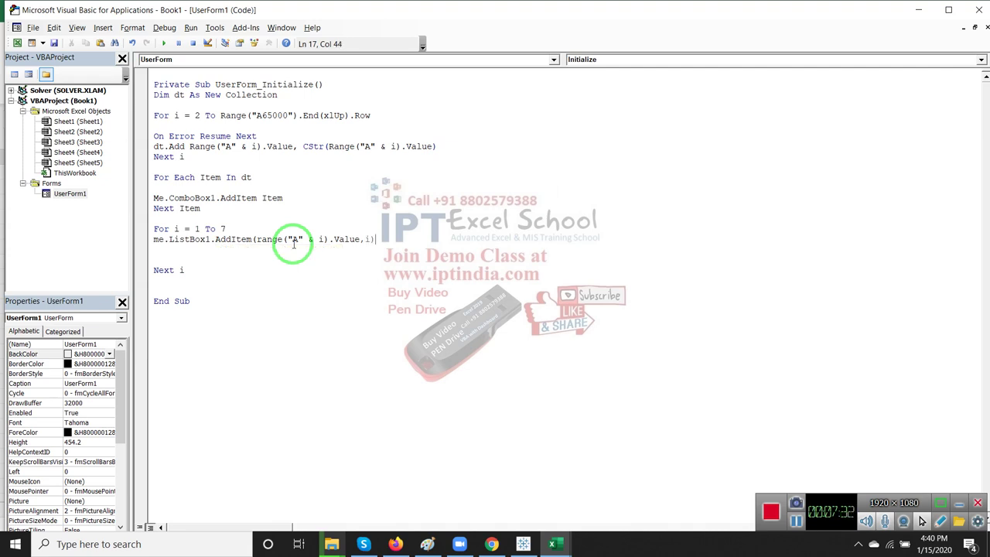
click(302, 269)
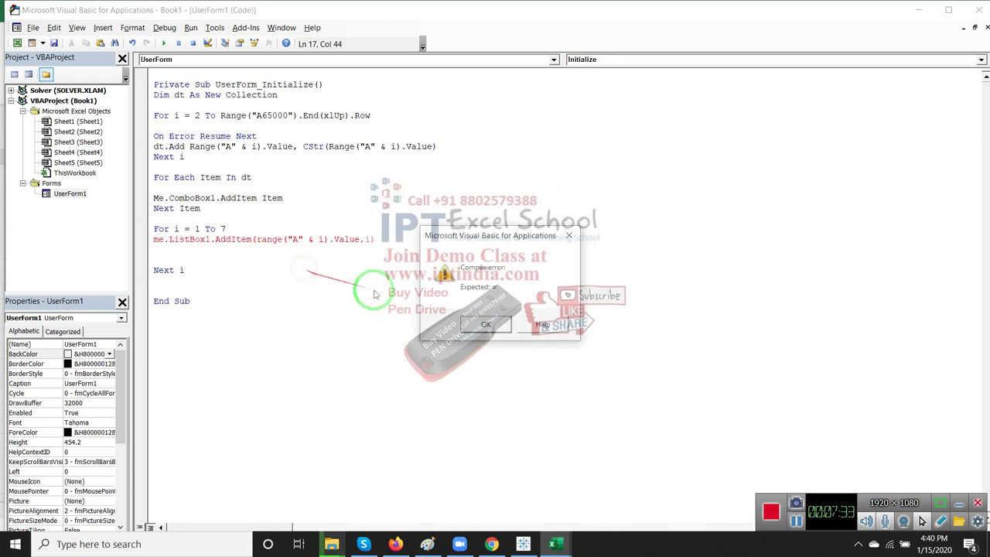
click(482, 323)
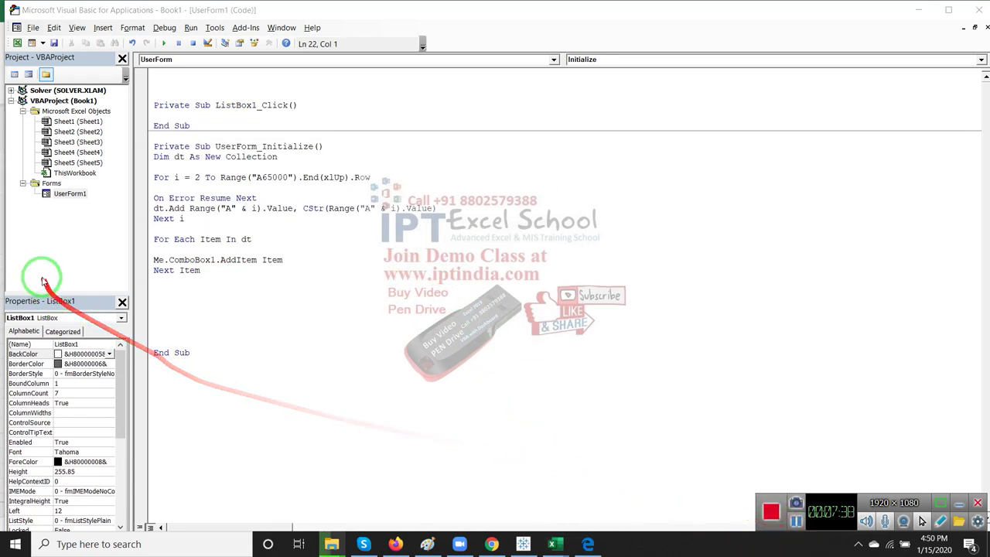
- Declare the array Dim sr(1 To 1, 1 To 7) below the collection declaration
click(163, 168)
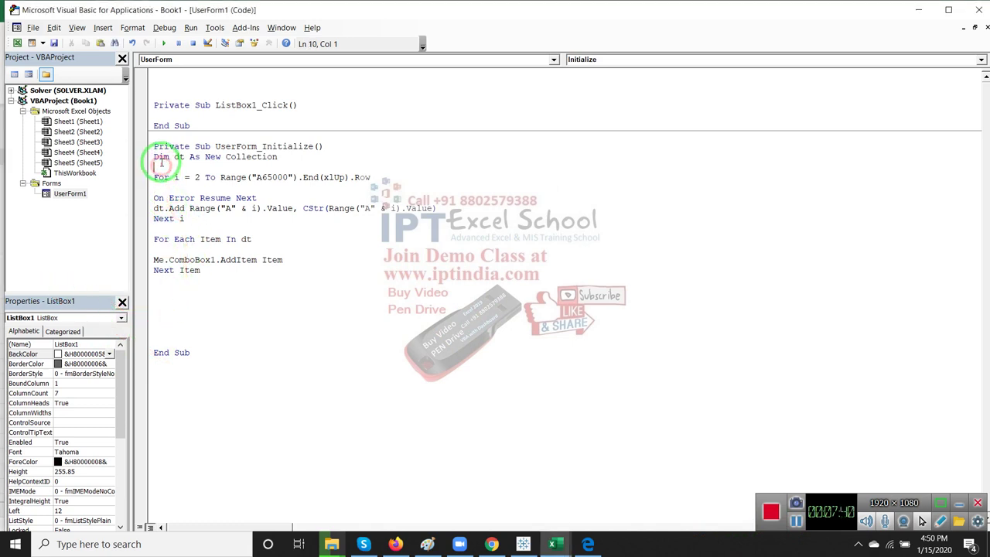
key(Return)
key(Return)
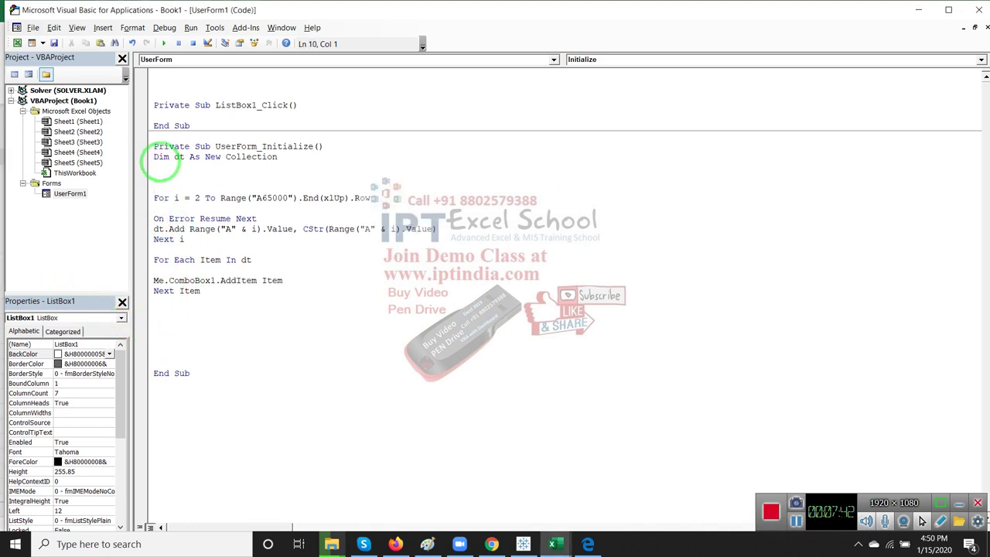
text(dim )
text(st)
text(()
text(1 to)
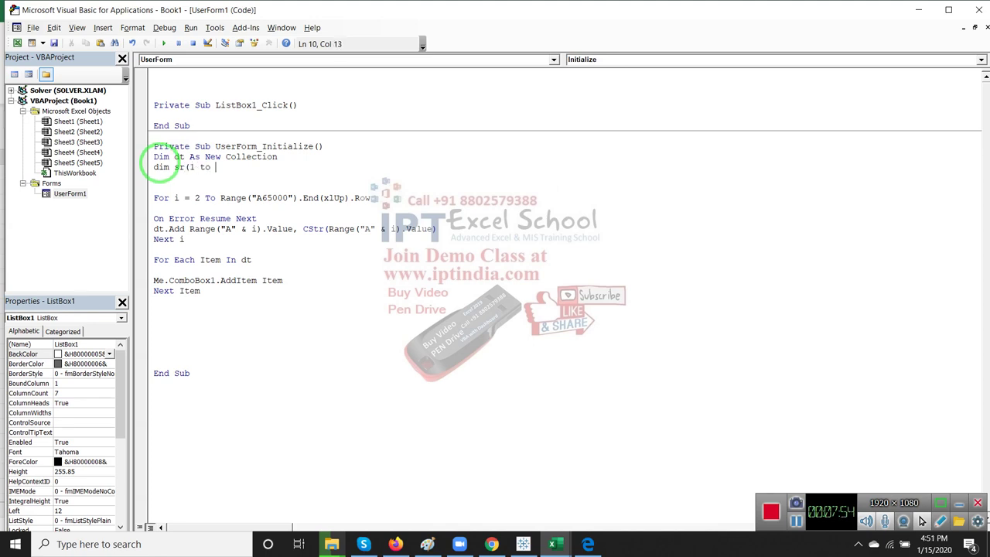
text(1,)
text( 1)
key(BackSpace)
key(BackSpace)
text(1 to 7)
text())
key(Return)
key(Down)
key(Return)
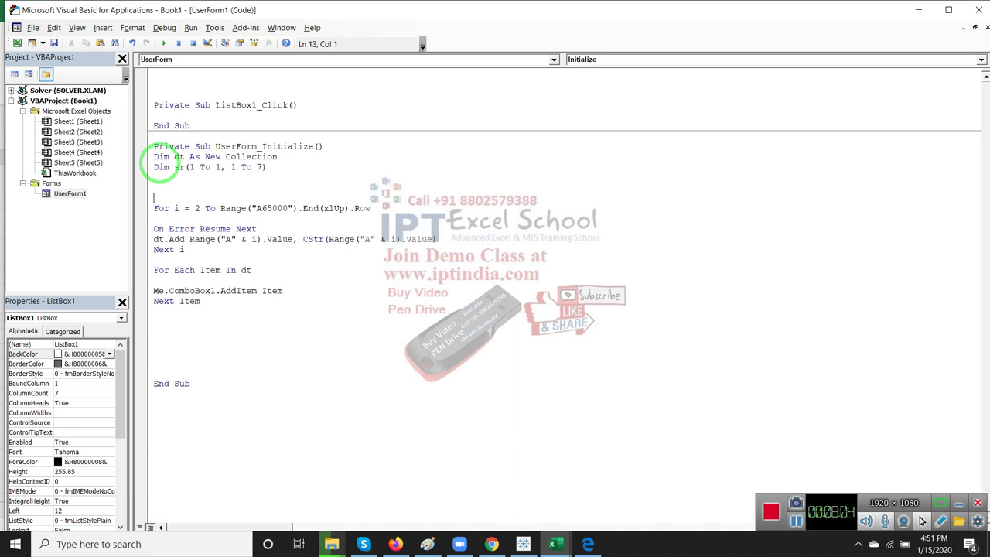
key(Up)
- Add an empty For j = 1 To 7 … Next j loop
text(f)
text(or i )
text(=)
key(BackSpace)
text(j= 1 )
text(to 7)
key(Return)
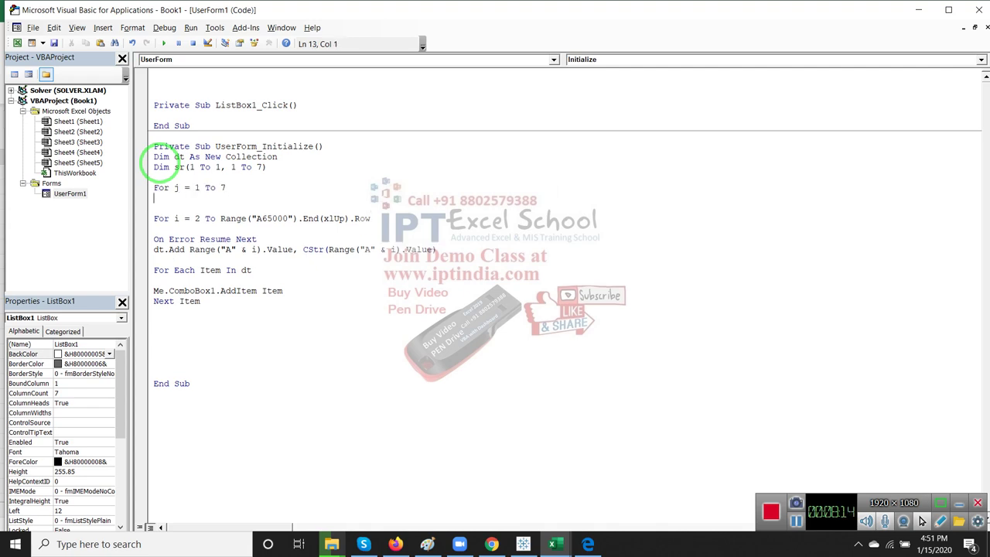
key(Return)
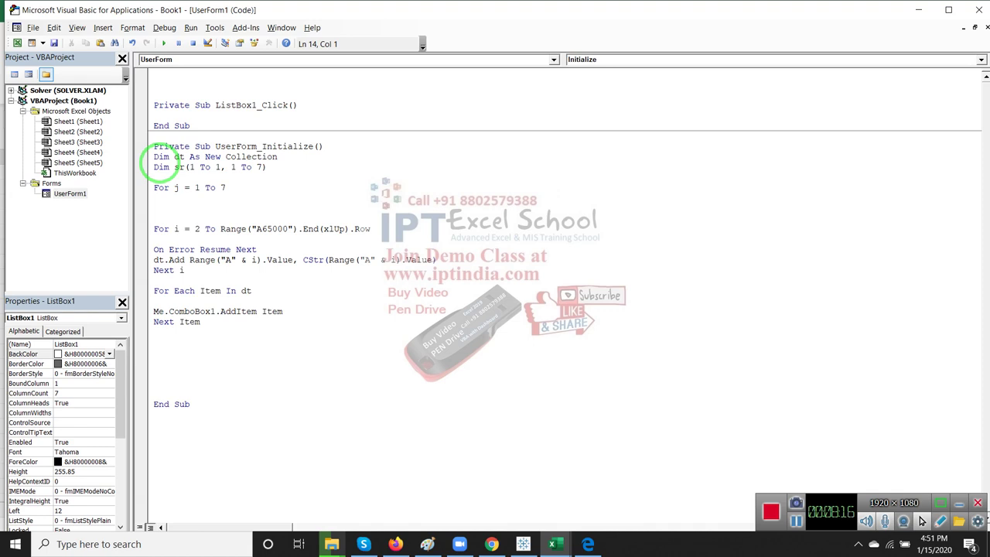
text(cell)
key(BackSpace)
key(BackSpace)
key(BackSpace)
key(BackSpace)
text(nex)
text(t j)
key(Up)
key(Return)
key(Return)
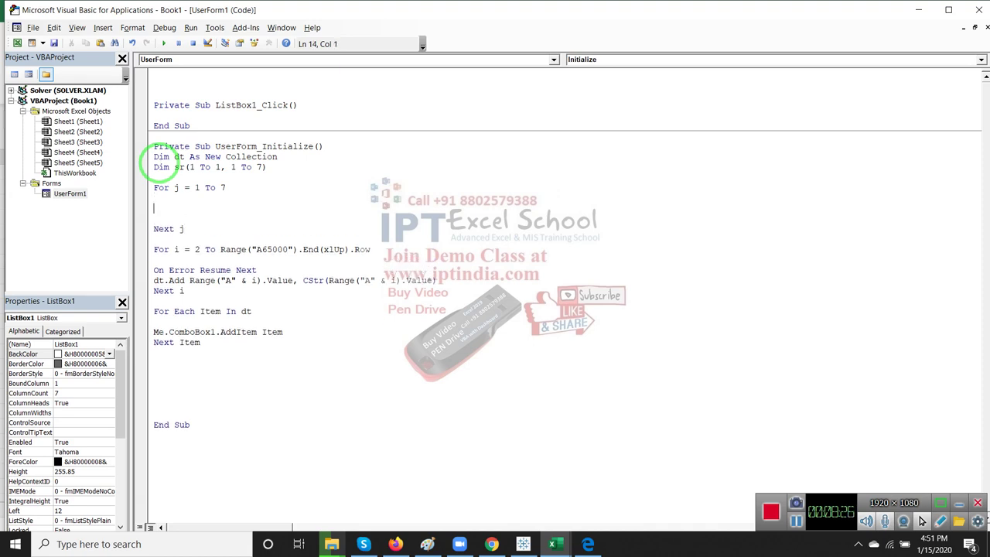
- Fill the loop with sr(1, j) = Cells(1, j).Value and add Me.ListBox1.List = sr after it
text(sr)
text(()
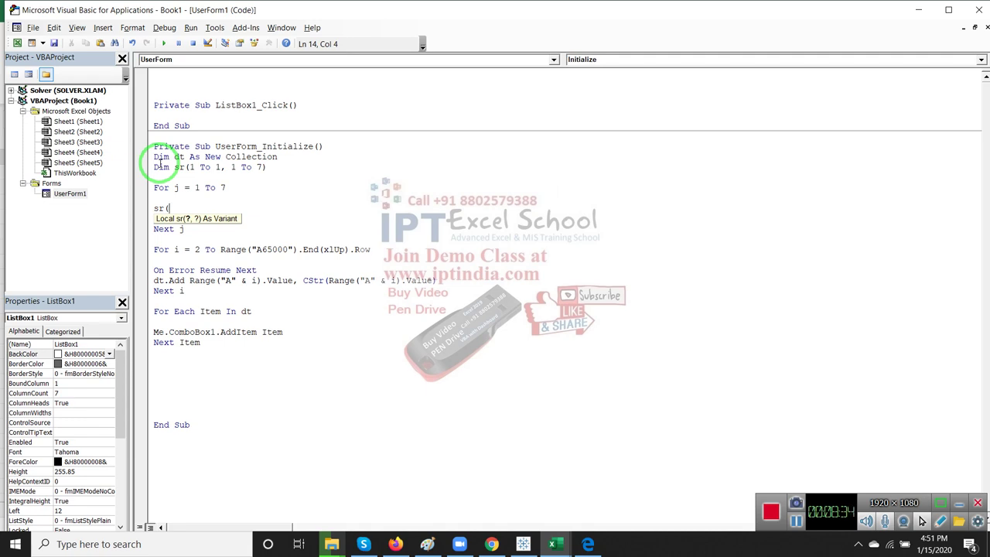
text(1)
text(,j)
text())
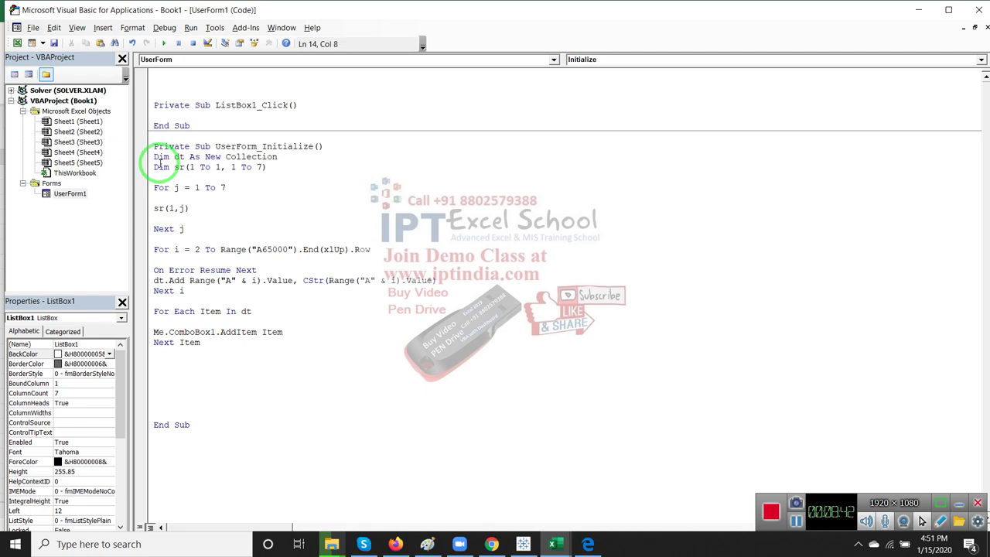
text(=)
text(ce)
text(lls)
text((1)
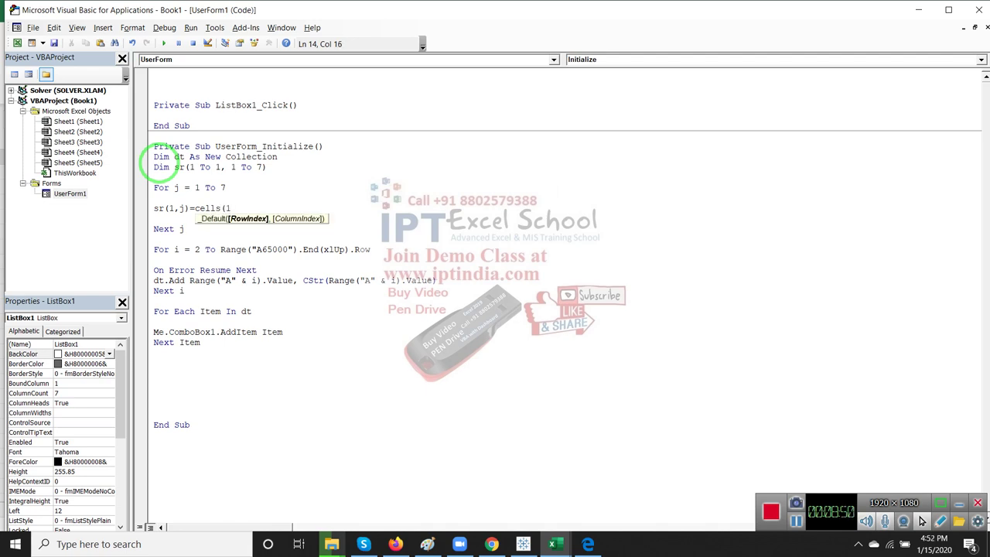
text(,j).v)
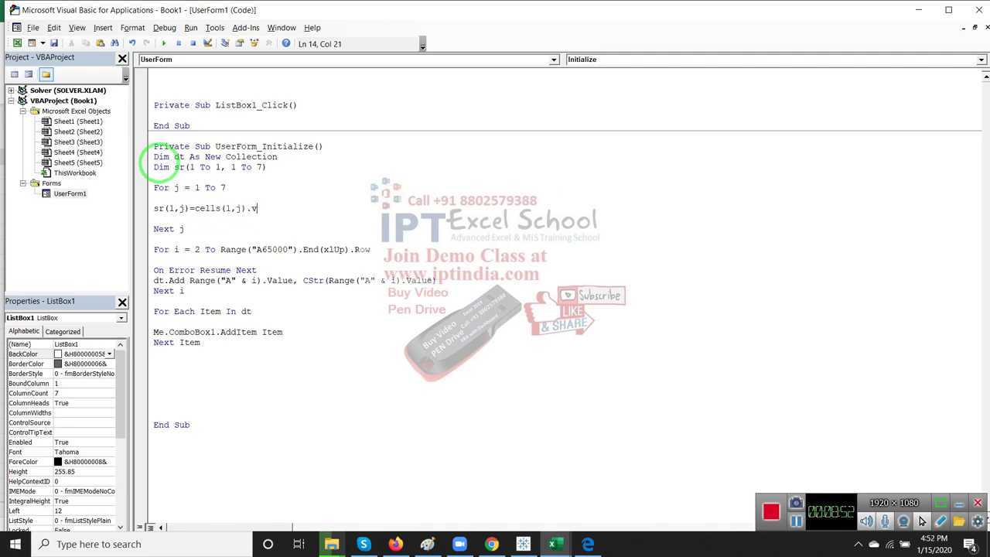
text(alue)
key(Return)
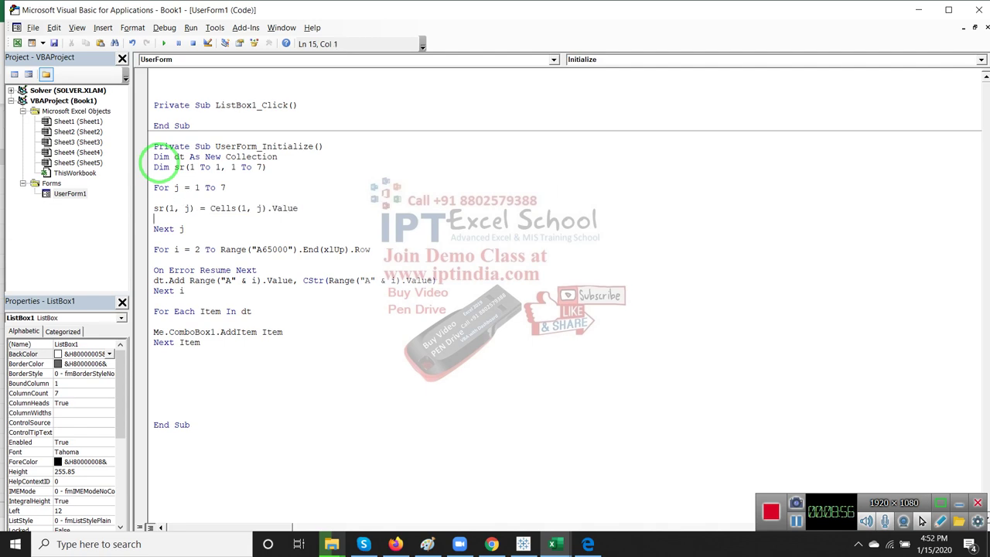
key(Return)
key(Return)
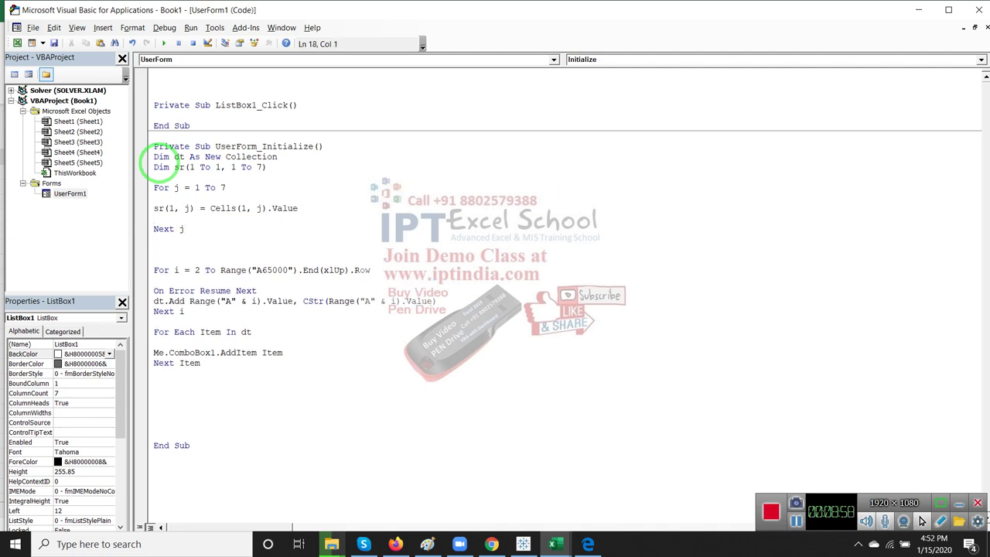
text(me.li)
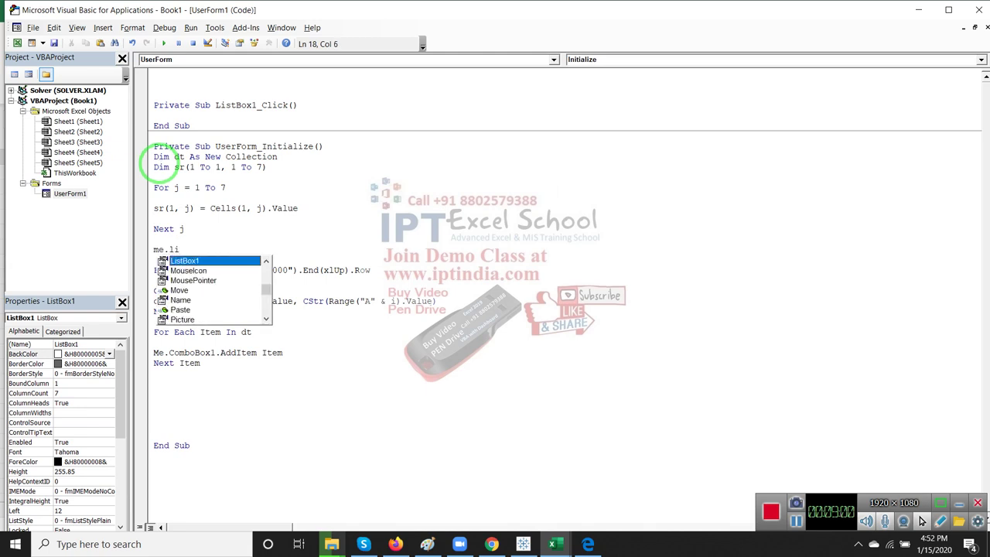
text(`)
text(.)
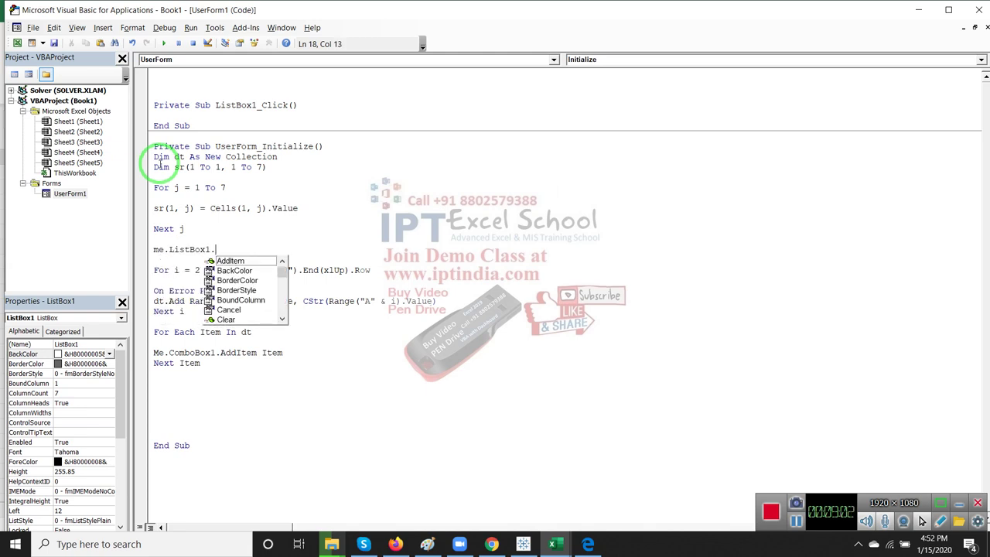
text(li)
key(Tab)
text(= )
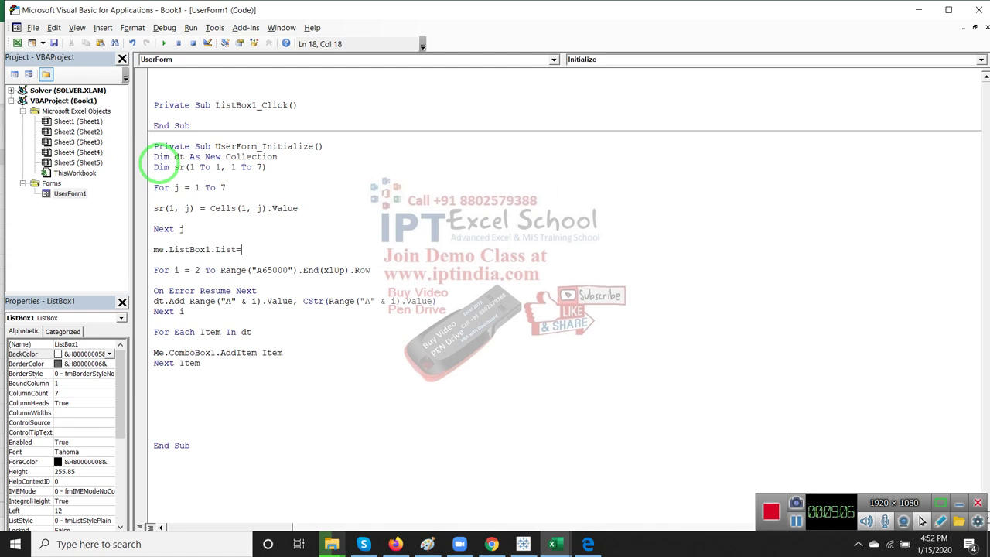
text(sr)
click(320, 369)
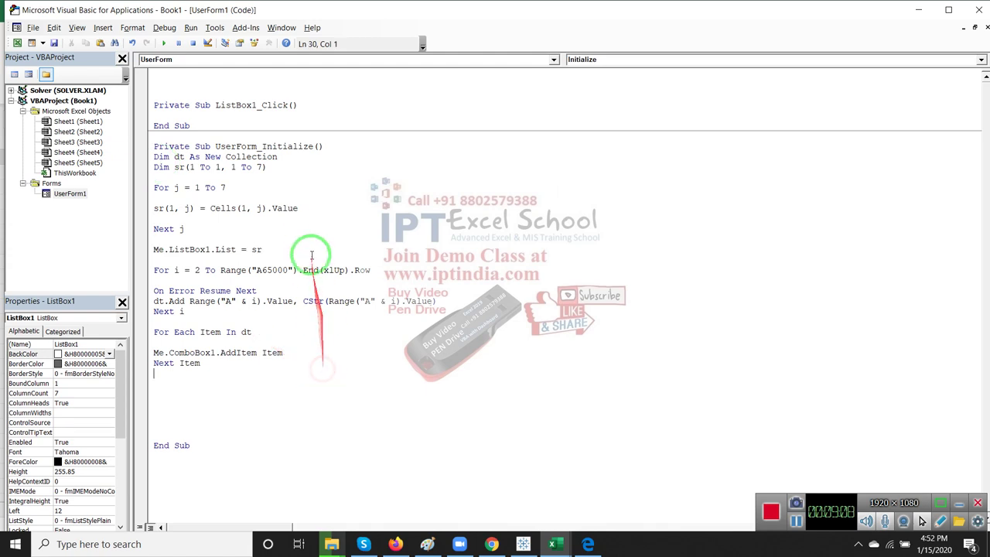
click(311, 229)
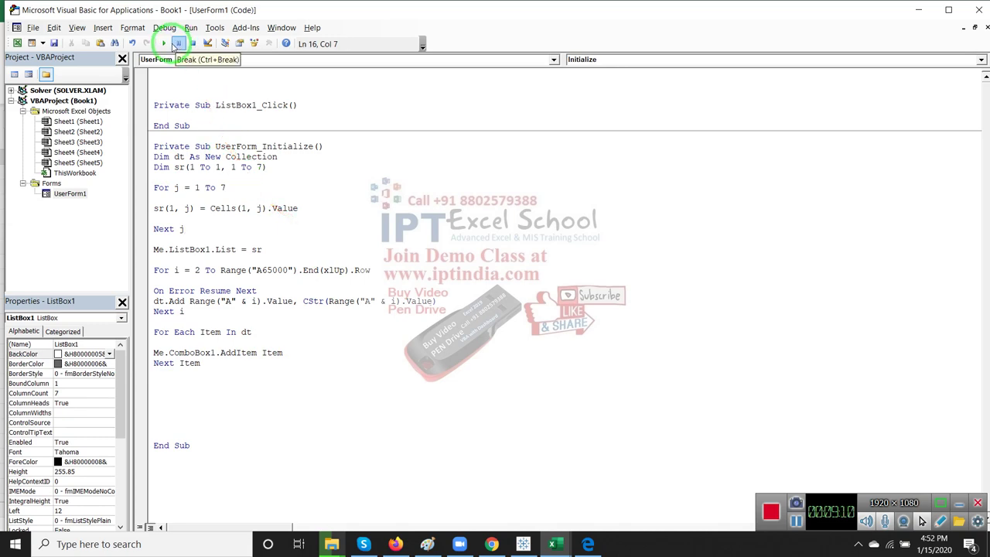
- Run UserForm1, pick the first name, check the Name, Jan–May headers, then close it
click(163, 43)
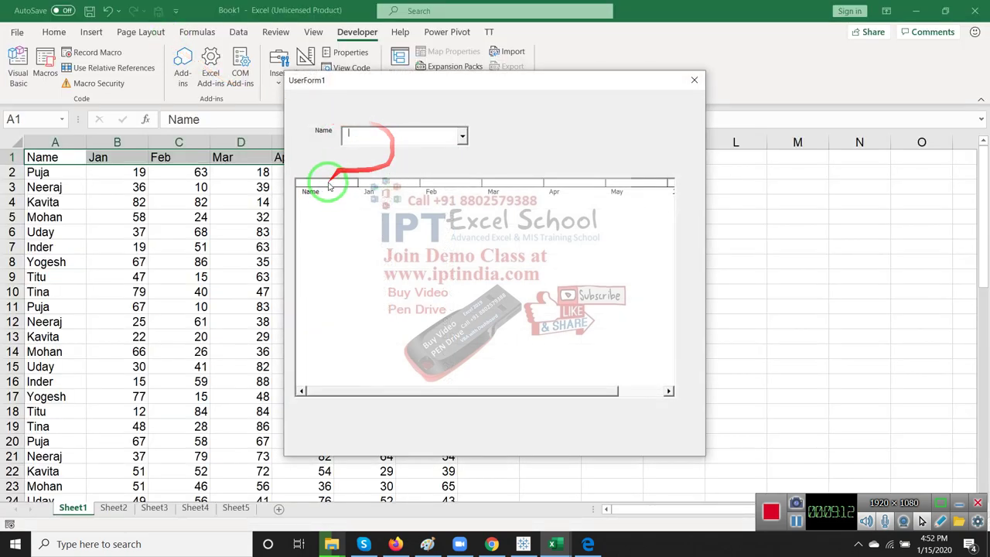
click(462, 137)
click(437, 149)
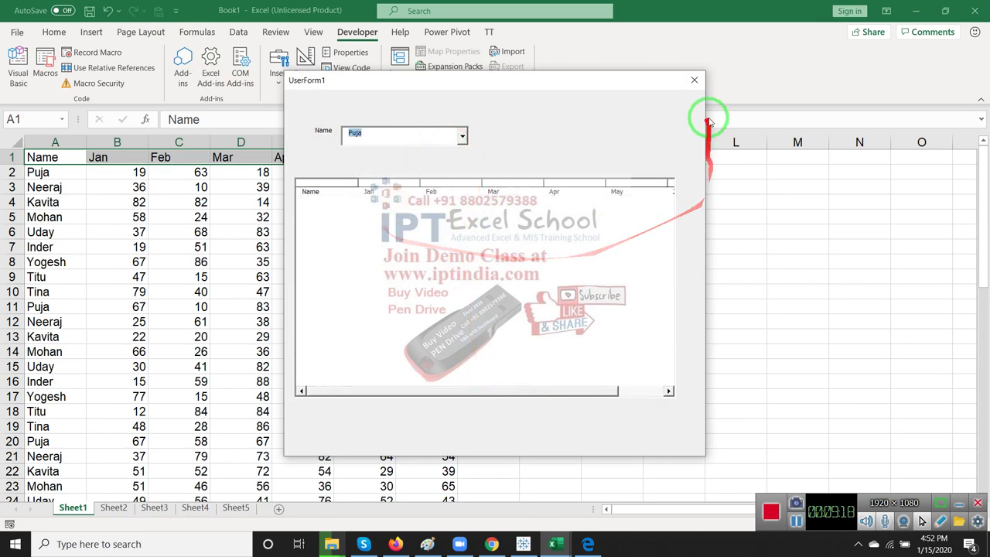
click(694, 79)
click(336, 235)
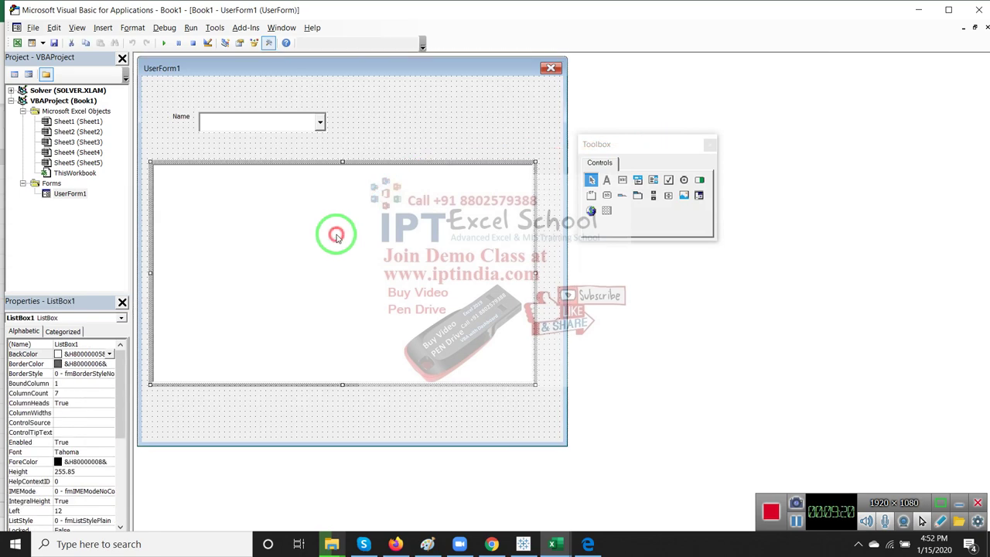
- Open the ListBox1_Click procedure and add blank lines around it
double_click(336, 236)
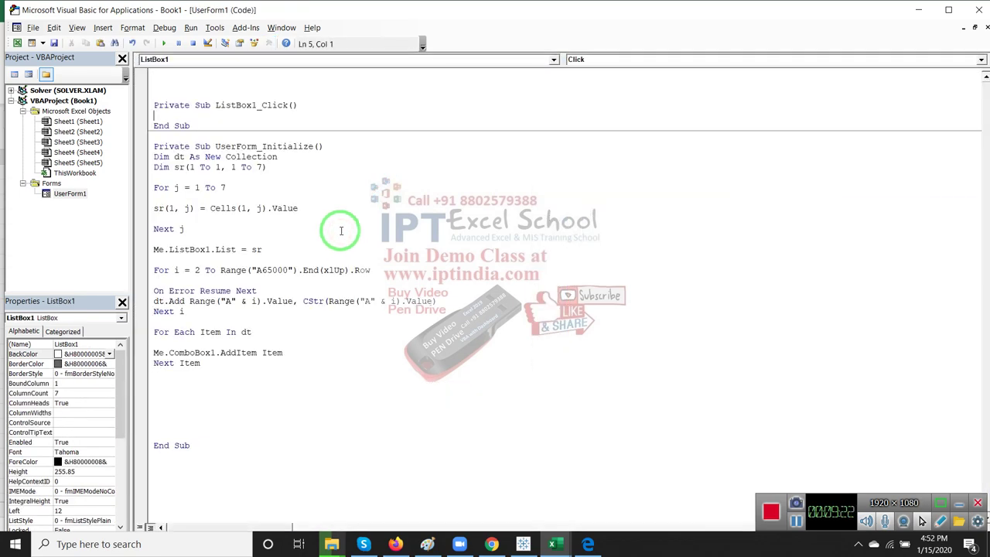
click(200, 126)
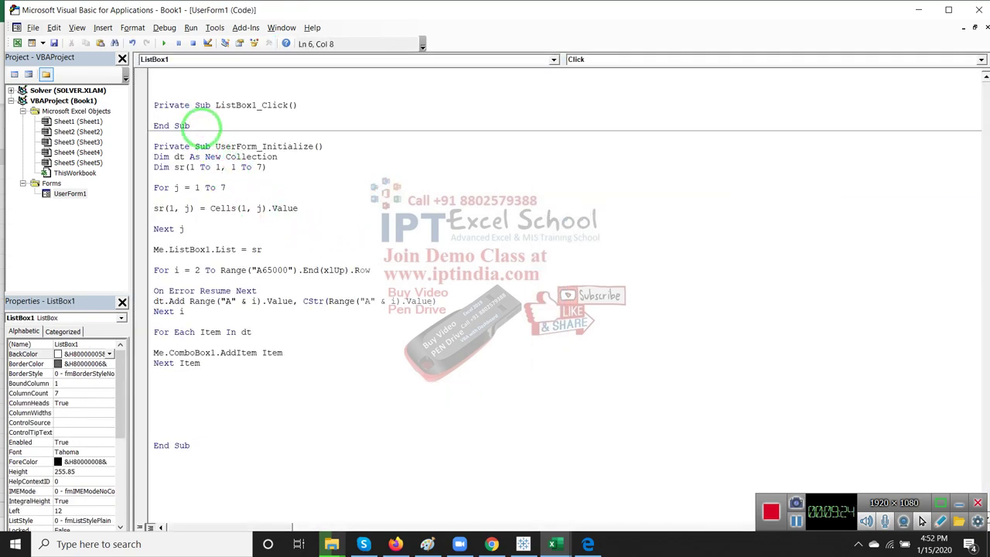
key(Return)
key(Return)
key(Return)
key(Return)
key(Up)
key(Up)
key(Up)
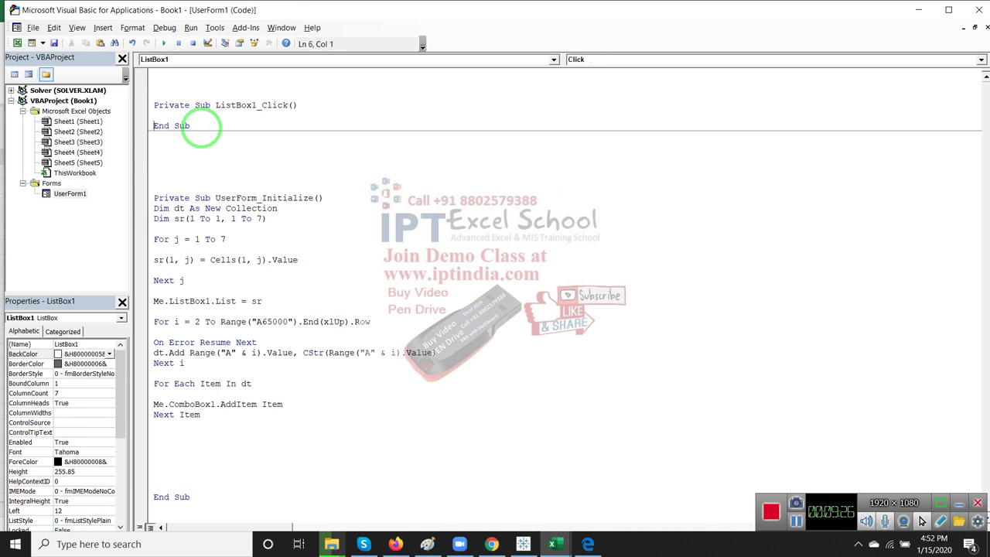
click(200, 126)
key(Return)
key(Return)
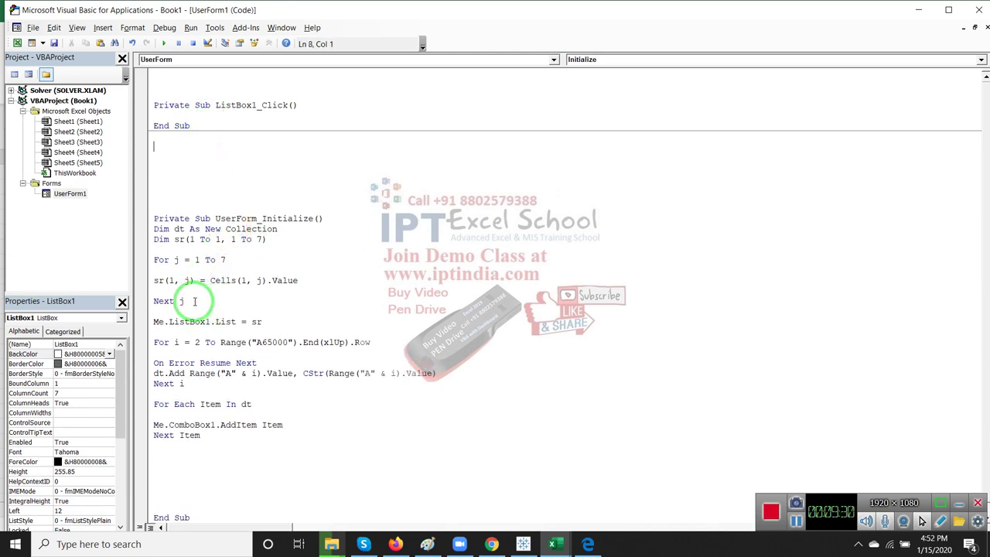
- Paste the sr array code into ListBox1_Click and enlarge sr to 1 To 1000 rows
mouse_move(192, 300)
mouse_down()
mouse_move(158, 278)
mouse_move(146, 244)
mouse_up()
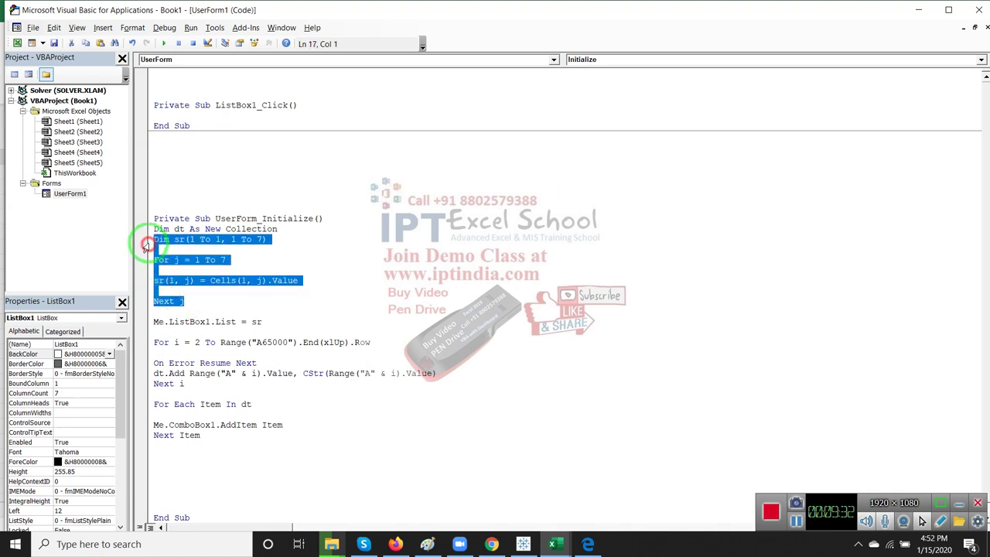
click(178, 112)
key(Return)
key(Return)
key(Up)
key(Up)
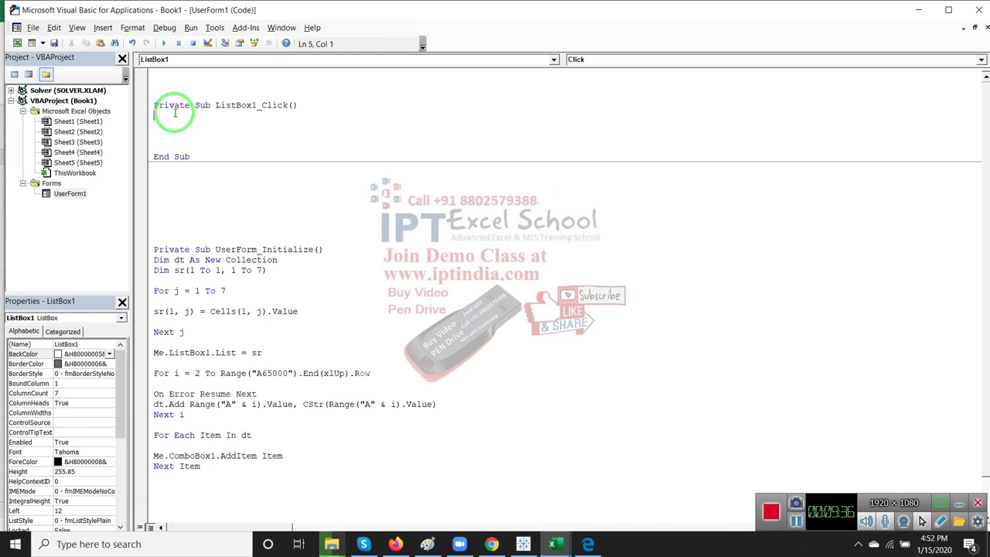
text(Dim sr(1 To 1, 1 To 7)  For j = 1 To 7  sr(1, j) = Cells(1, j).Value  Next j)
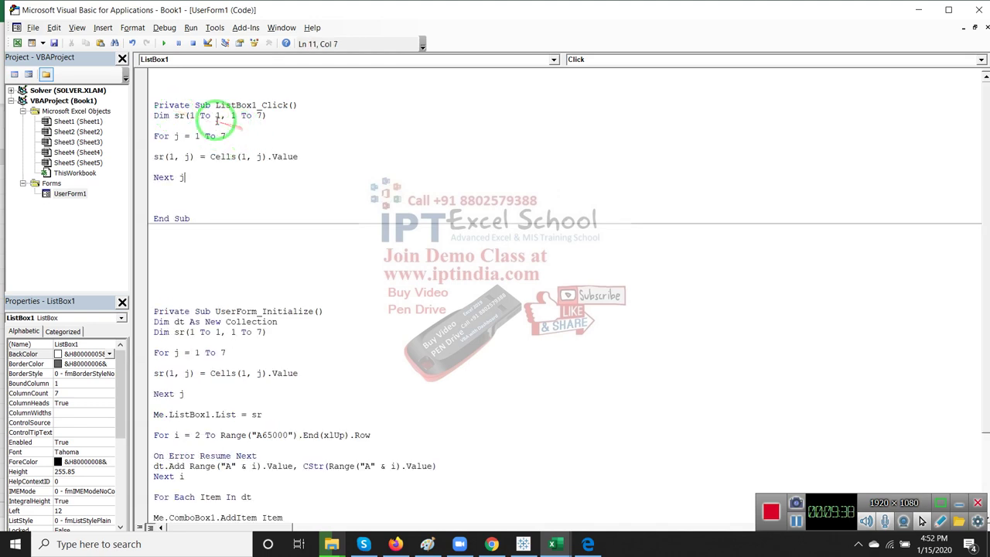
click(219, 115)
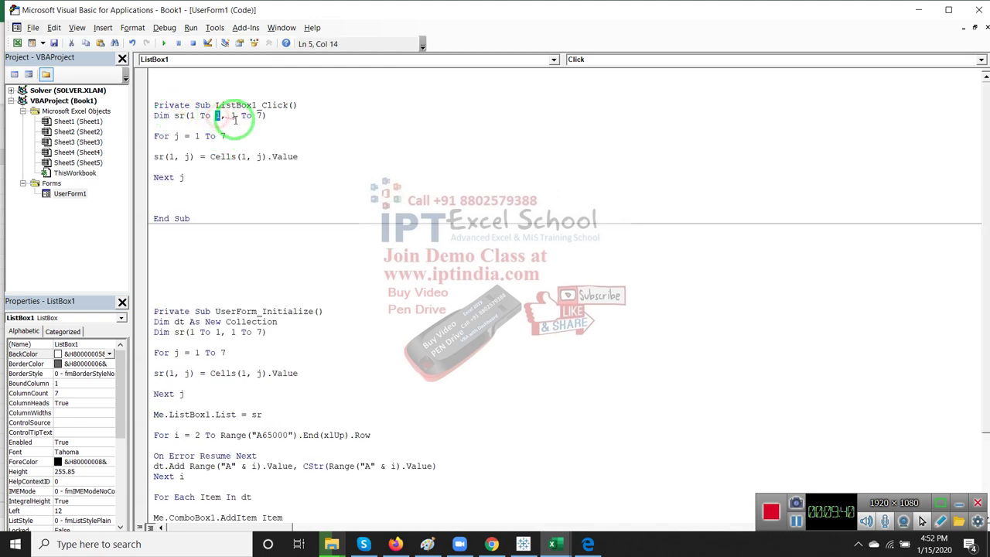
text(000)
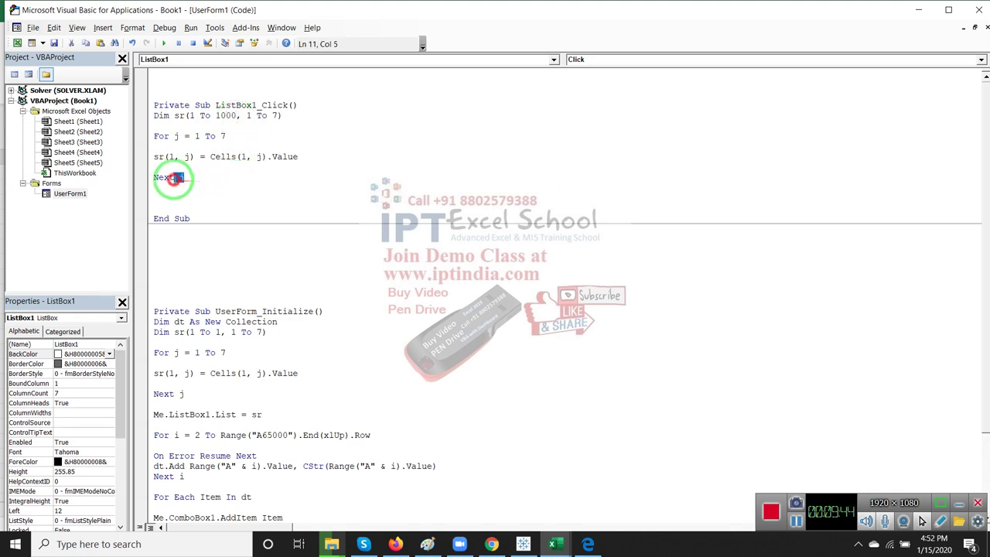
- Add several blank lines below the Next j loop
drag(184, 179, 145, 161)
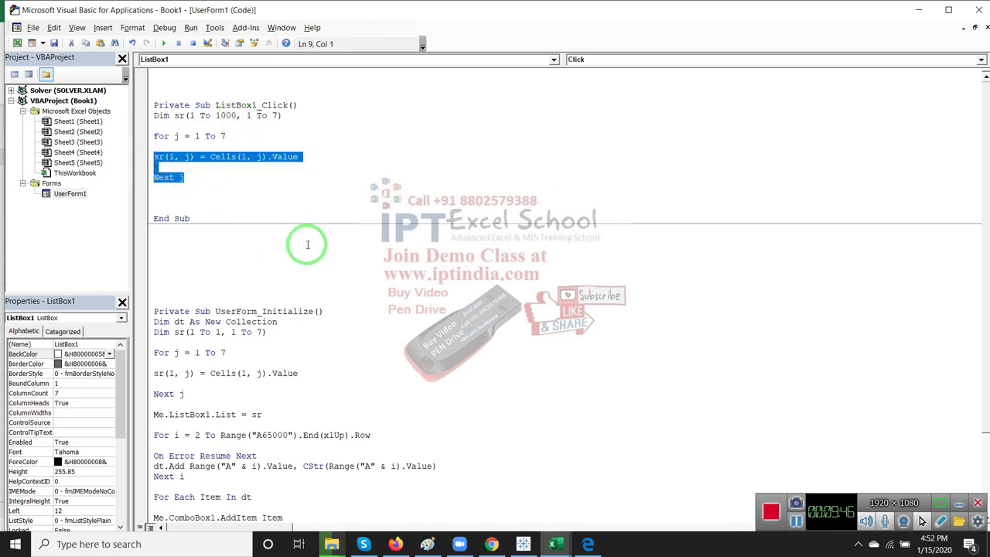
click(194, 218)
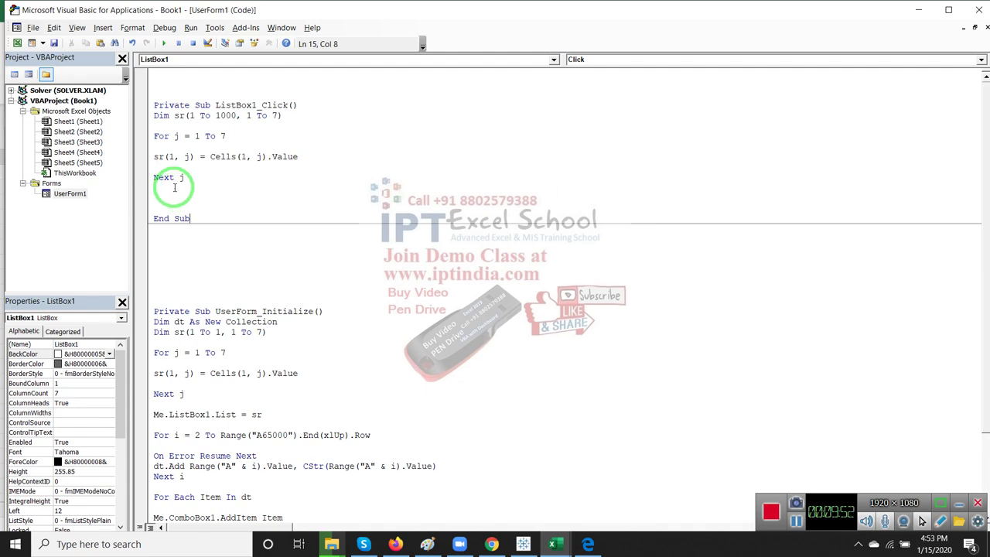
click(178, 189)
key(Return)
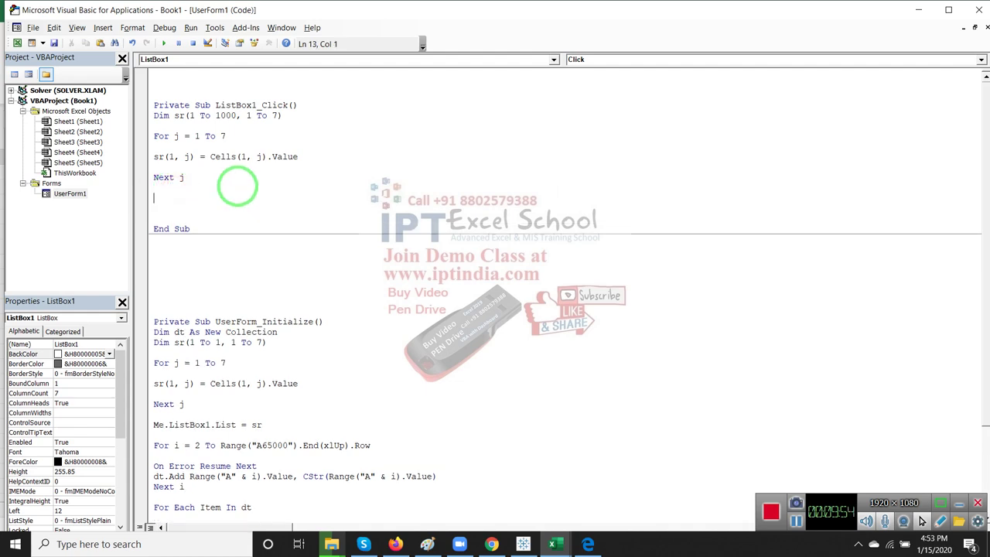
key(Return)
key(Return)
key(Up)
key(Up)
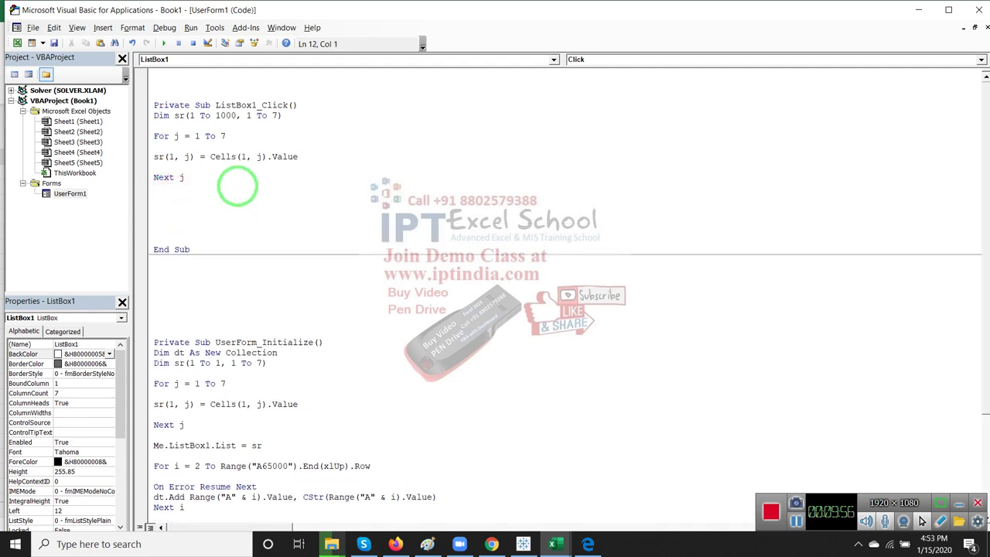
- Write the loop header For i = 2 To Range("A65000").End(xlUp).Row on a new line
key(Return)
text(fo)
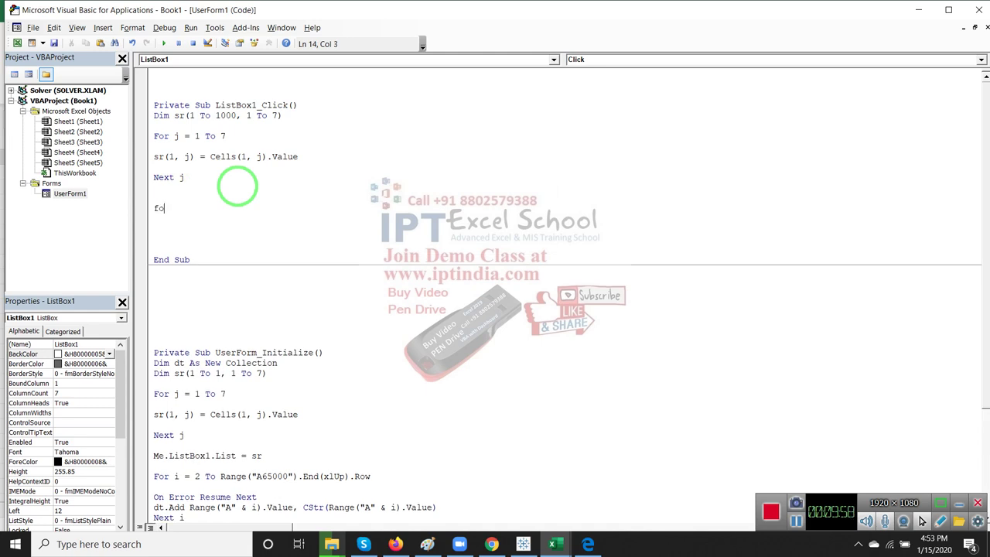
text(r i)
text( = 2)
text( to)
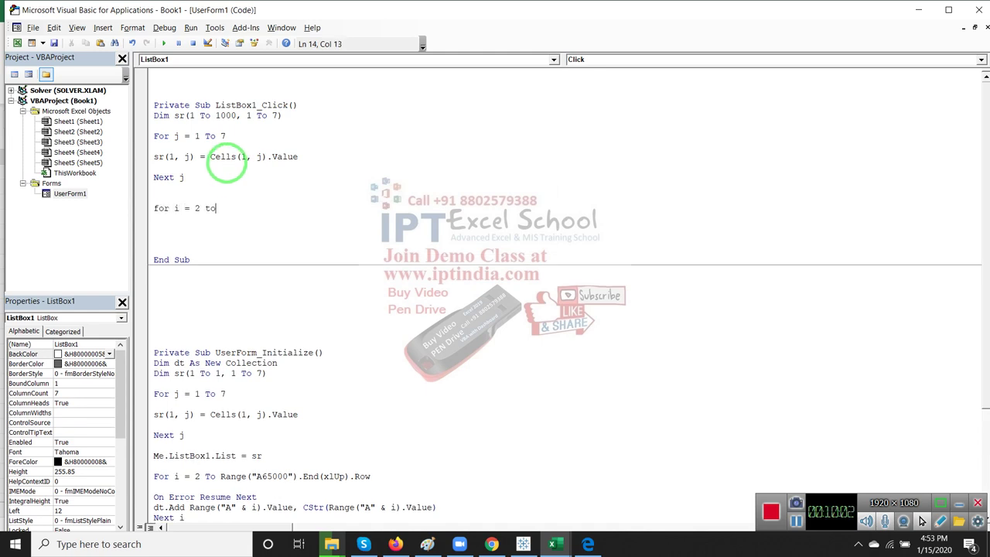
text(ra)
text(nge()
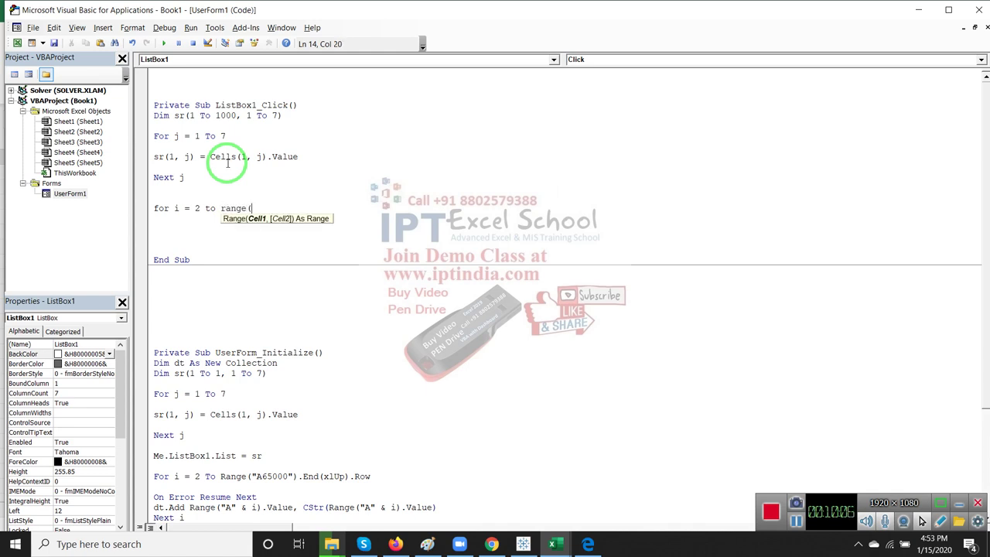
text("A6500)
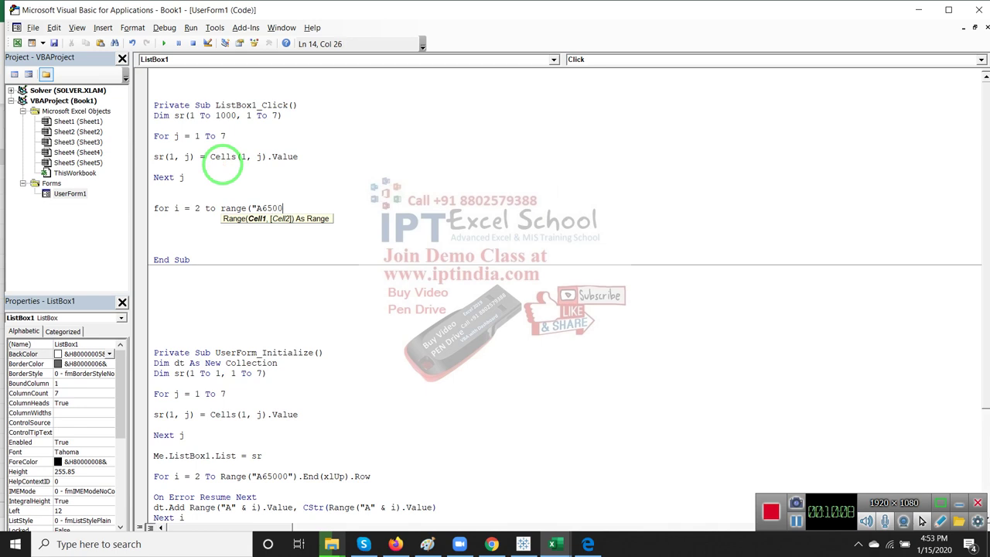
text(0)
text())
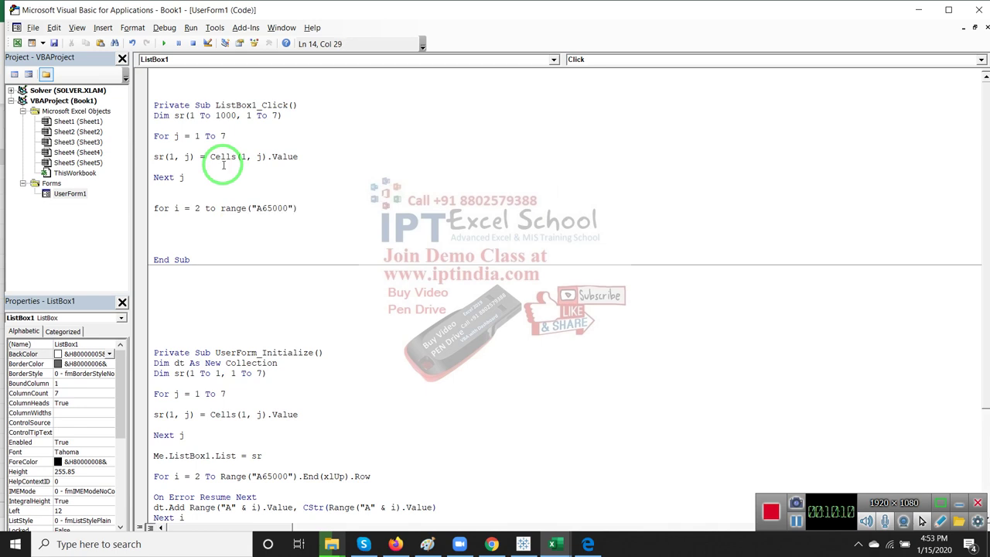
text(.en)
key(Tab)
text((xlu)
key(Tab)
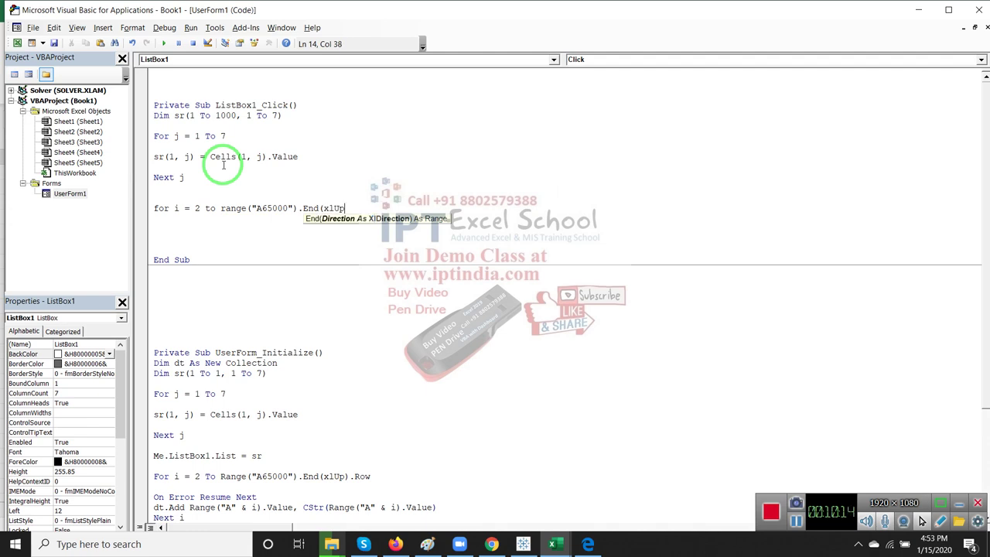
text().row)
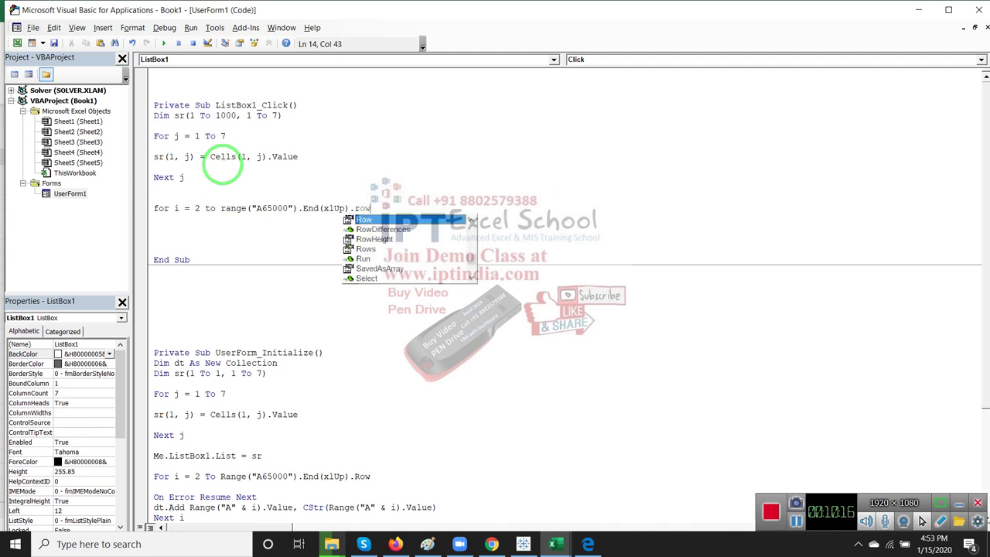
key(Tab)
- Close the loop with Next i and begin the inner For j = 1 To 7 line inside it
key(Return)
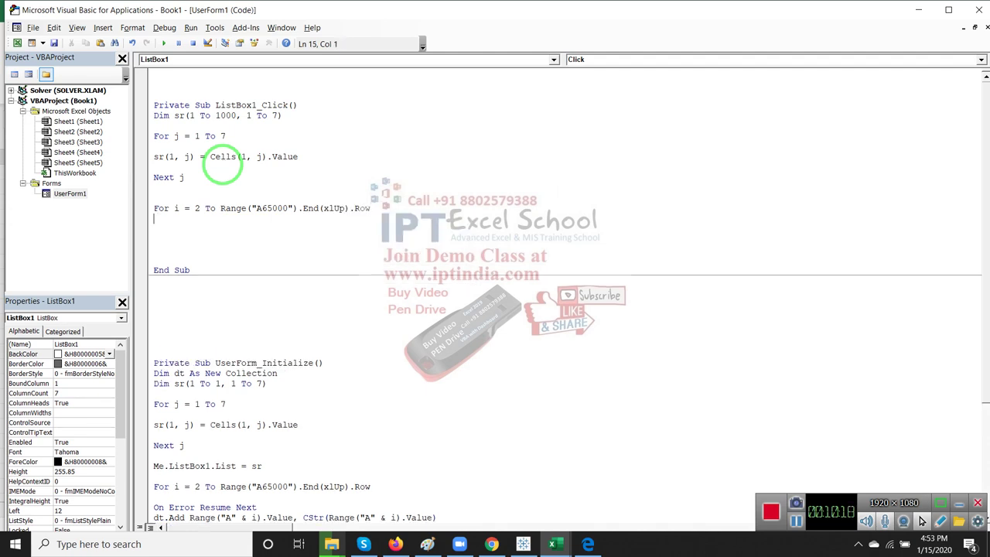
key(Return)
key(Return)
key(Return)
text(nex)
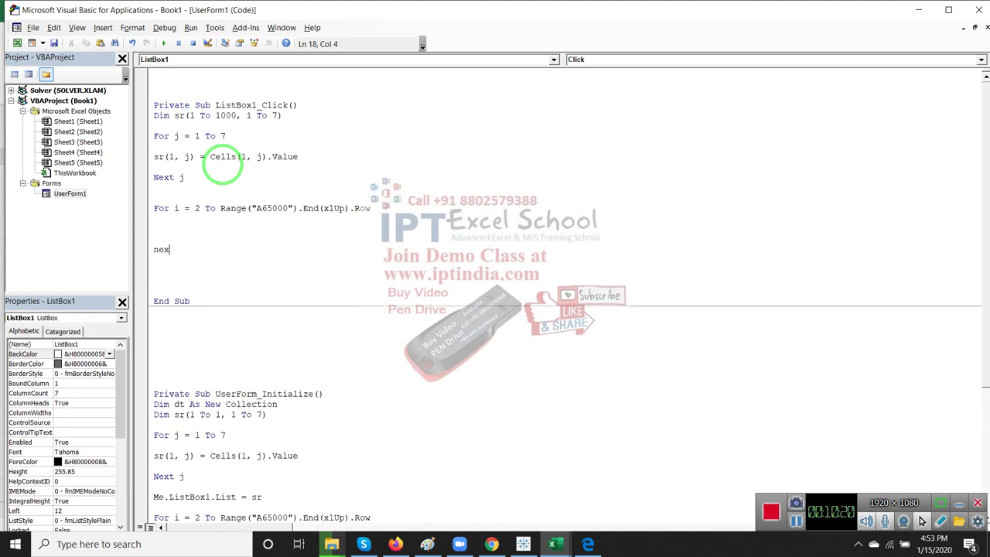
text(t)
key(Up)
key(Return)
key(Return)
key(Up)
key(Up)
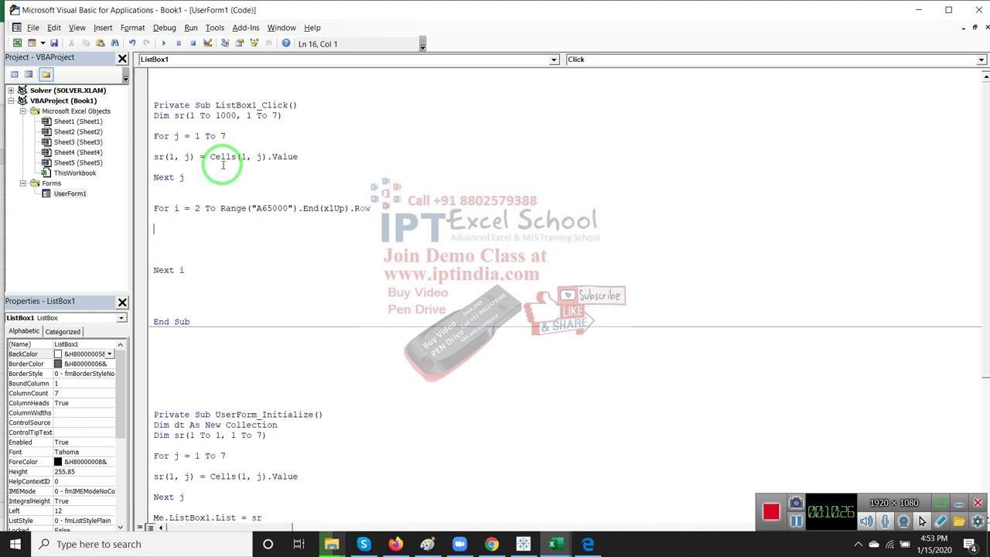
text(for )
text(j=)
text( 1)
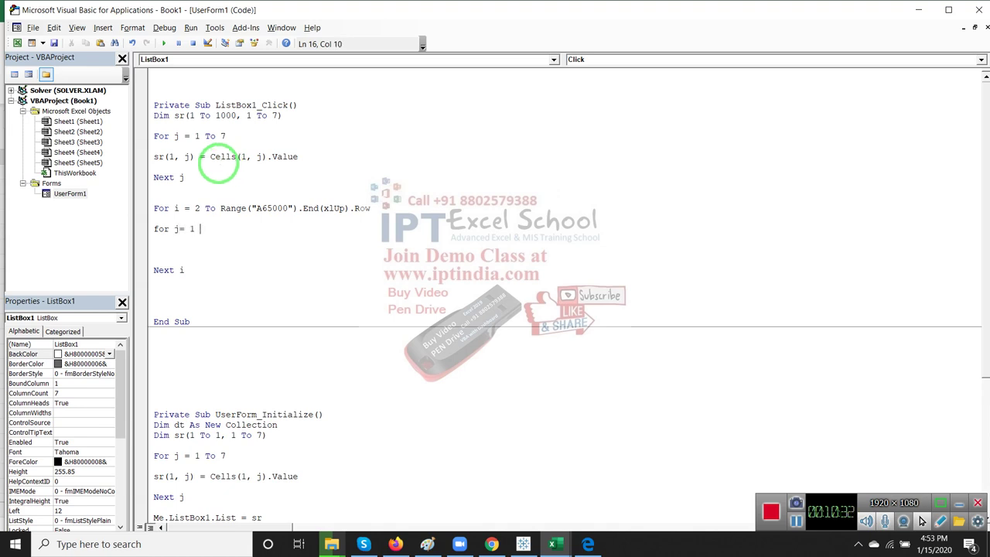
text( to 7)
- Close the inner loop with Next j, leaving an empty line inside it
key(Return)
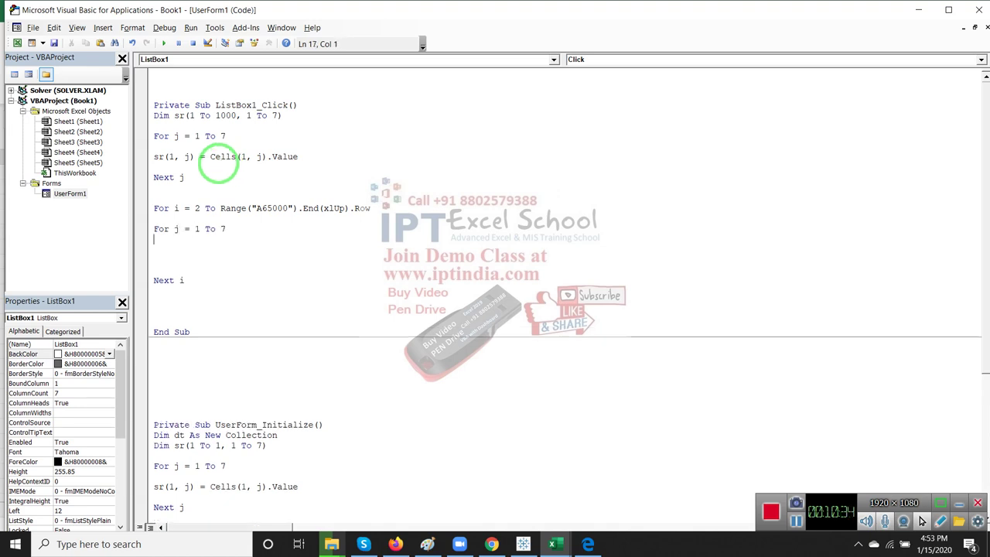
key(Return)
text(next)
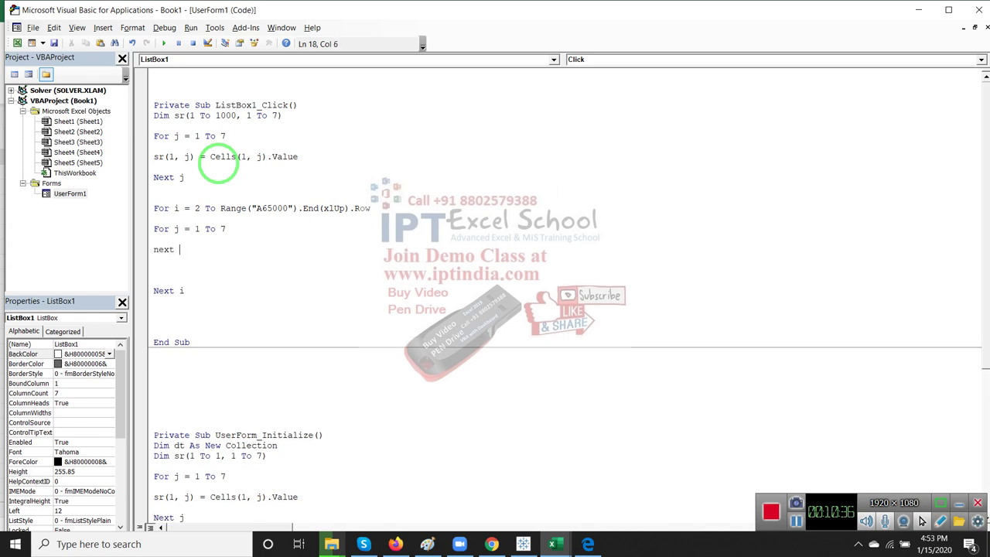
key(Home)
key(Return)
key(Return)
key(Up)
key(Up)
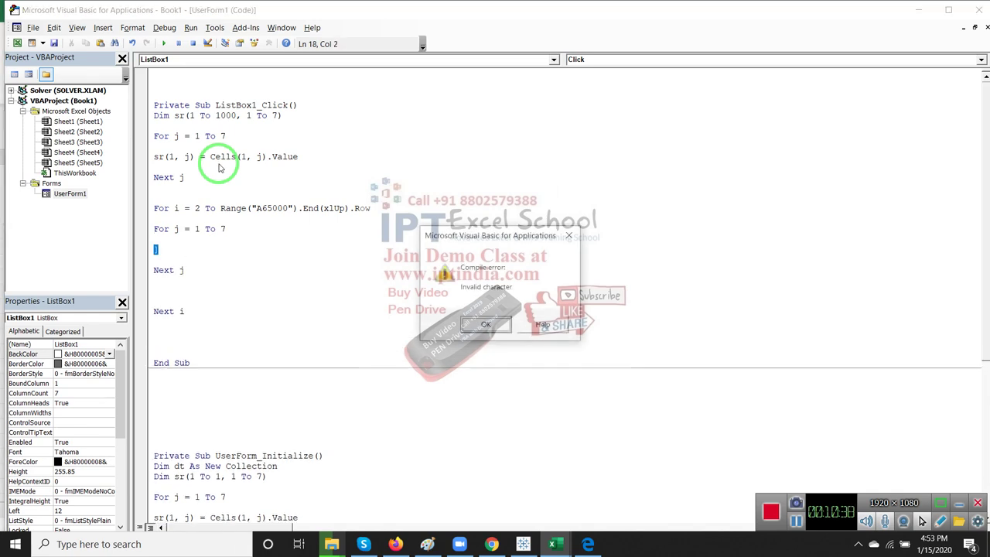
- Inside the j loop, assign sr(i, j) = Cells(i, j).Value, with a blank line above it
key(BackSpace)
text(r)
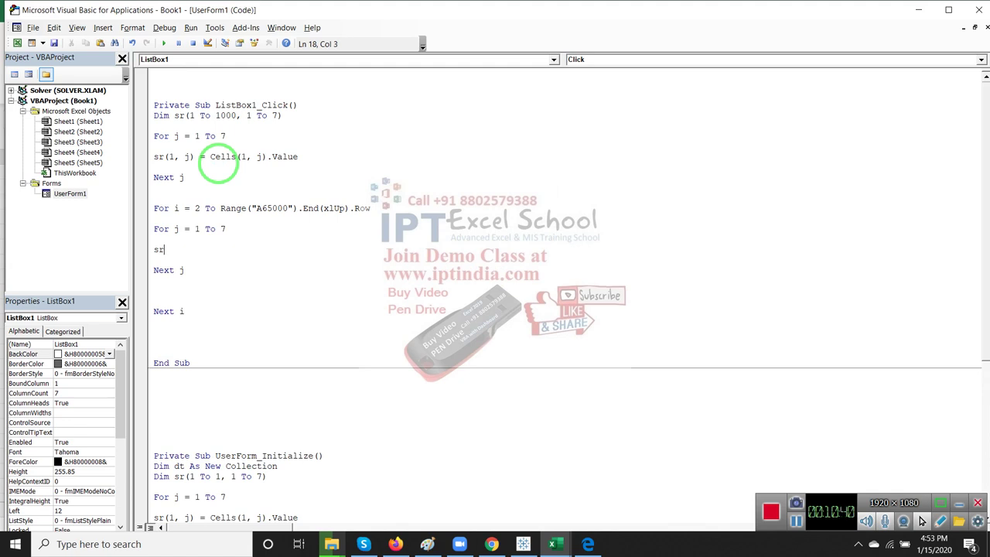
text((i,)
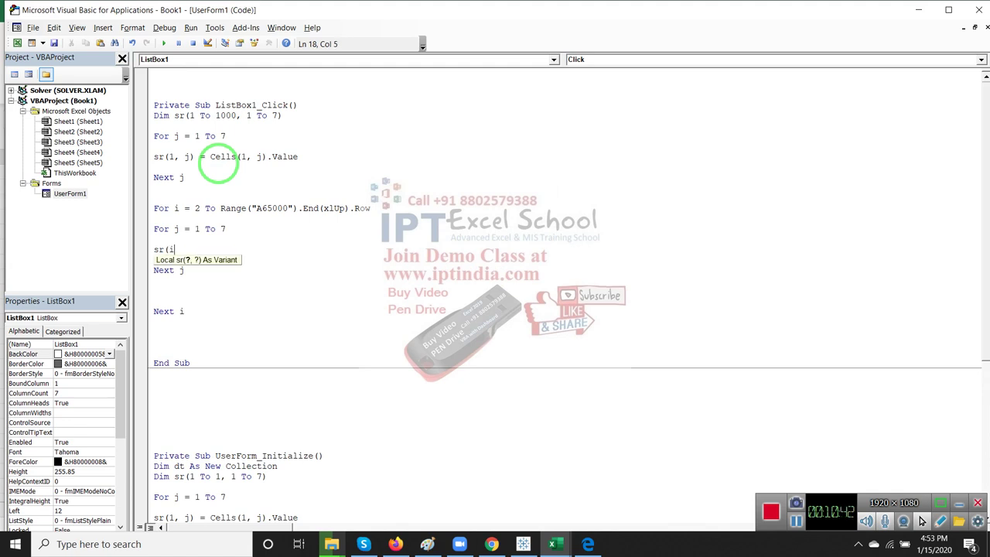
text(j)
text()=cel)
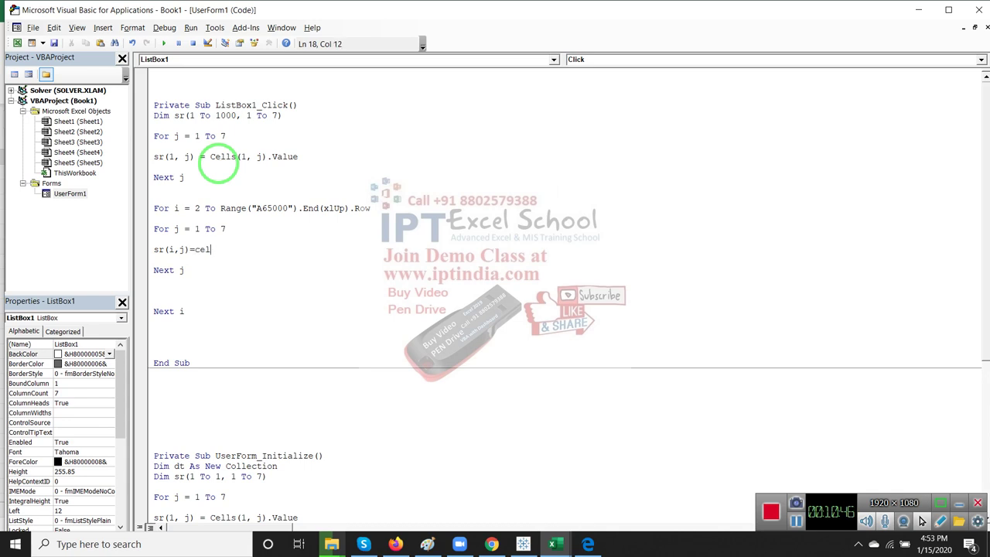
text(ls(i)
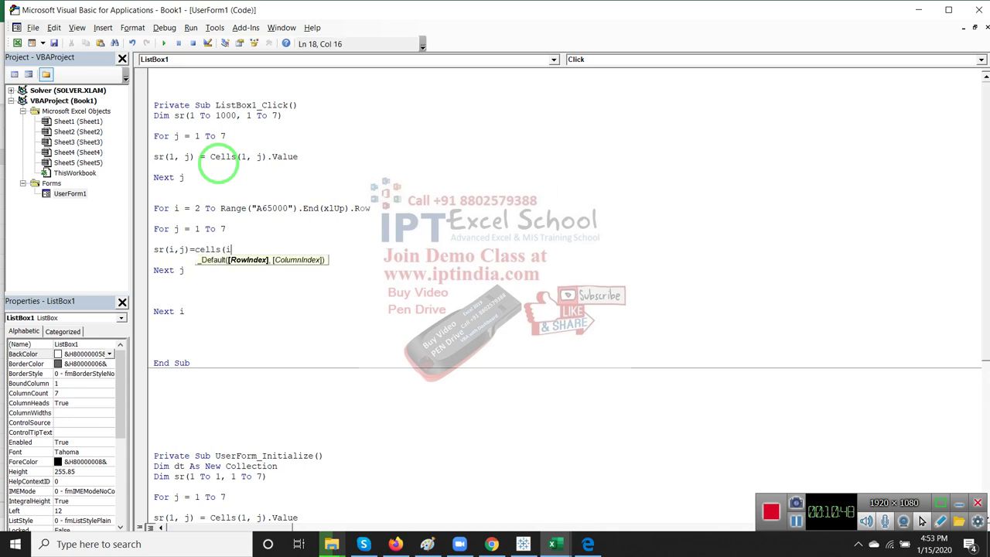
text(,j)
text().)
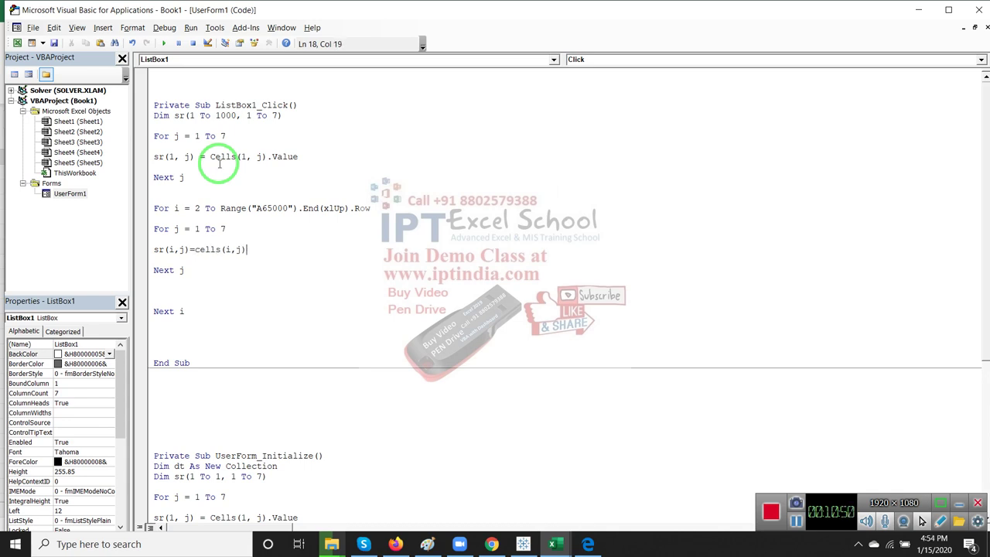
text(value)
key(Return)
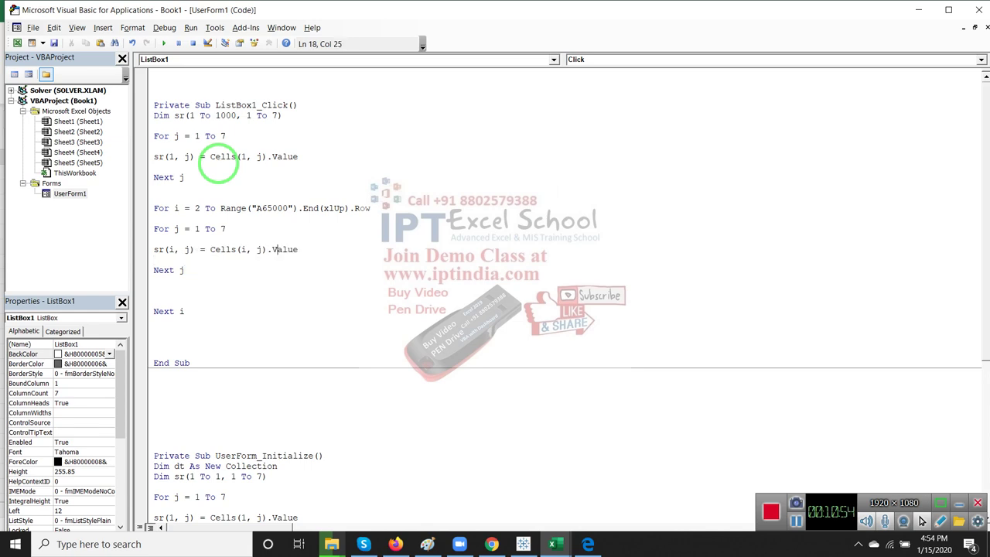
key(Home)
key(Return)
key(Up)
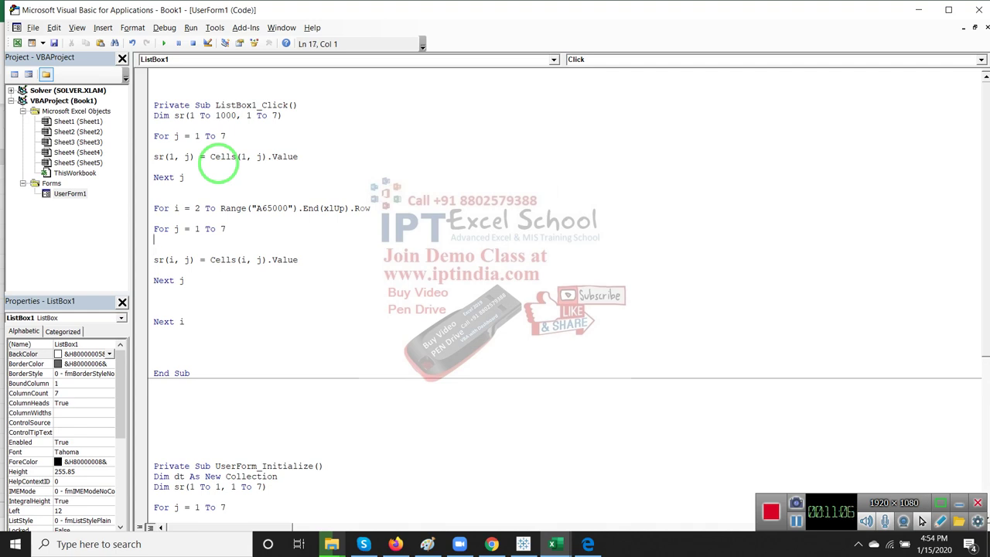
- Add the line If Cells(i, 1).Value = Me.ComboBox1.Value Then inside the For j loop
key(Return)
text(if )
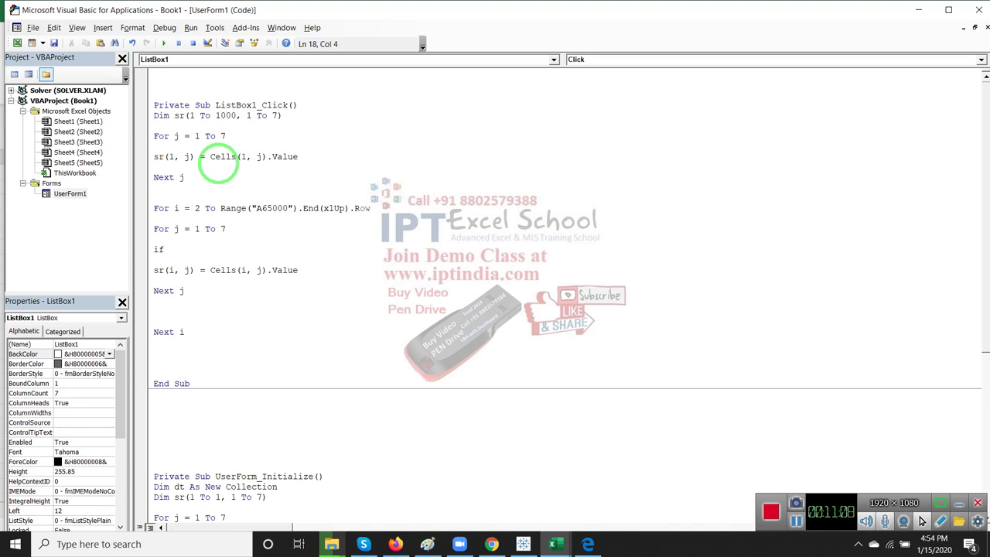
text(ells)
key(BackSpace)
key(BackSpace)
key(BackSpace)
text(ls)
text(()
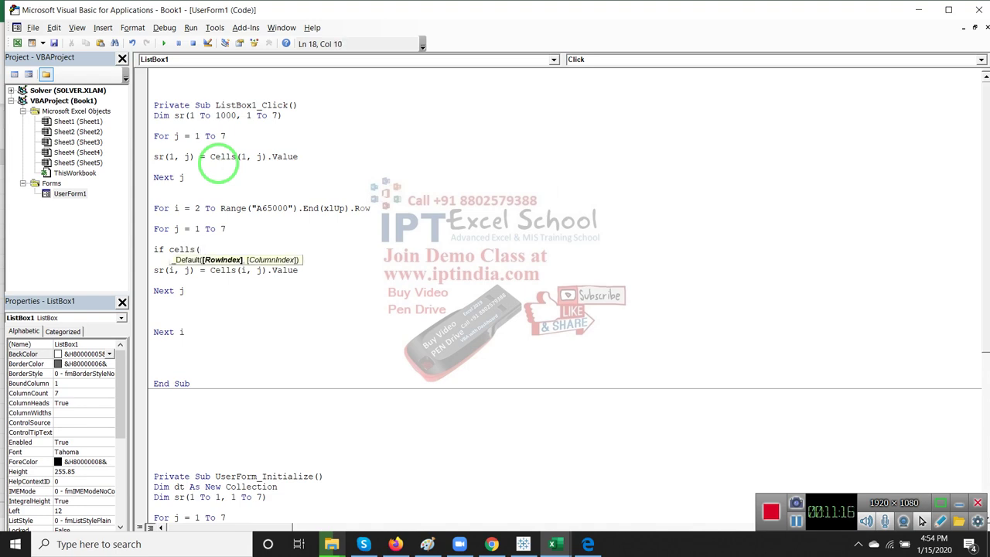
text(i,)
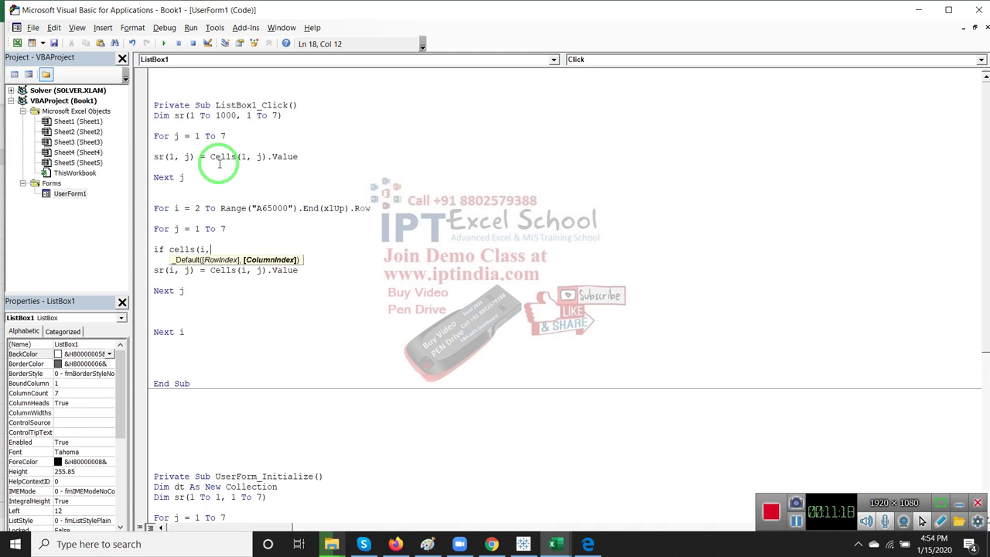
text(1))
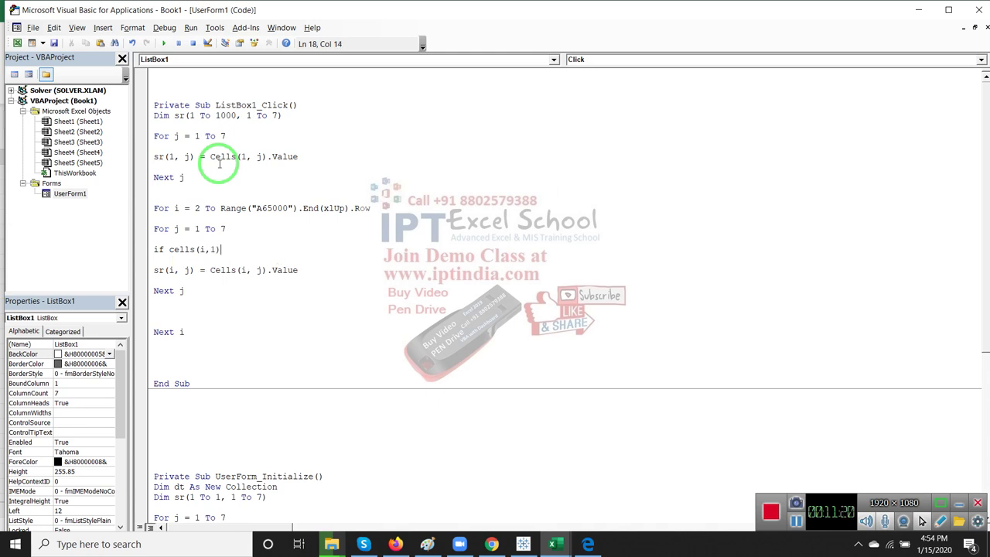
text(.value =m)
text(e.te)
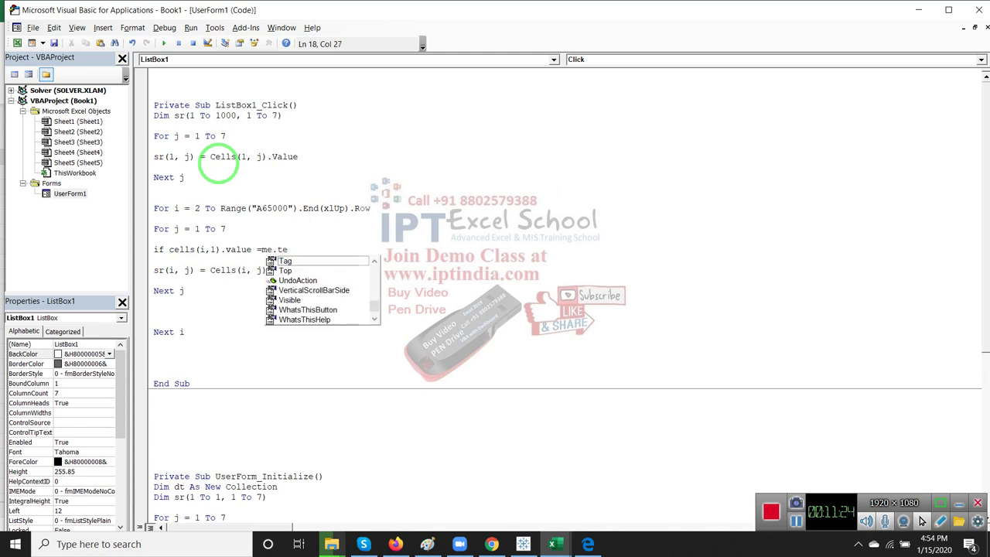
key(BackSpace)
key(BackSpace)
text(co)
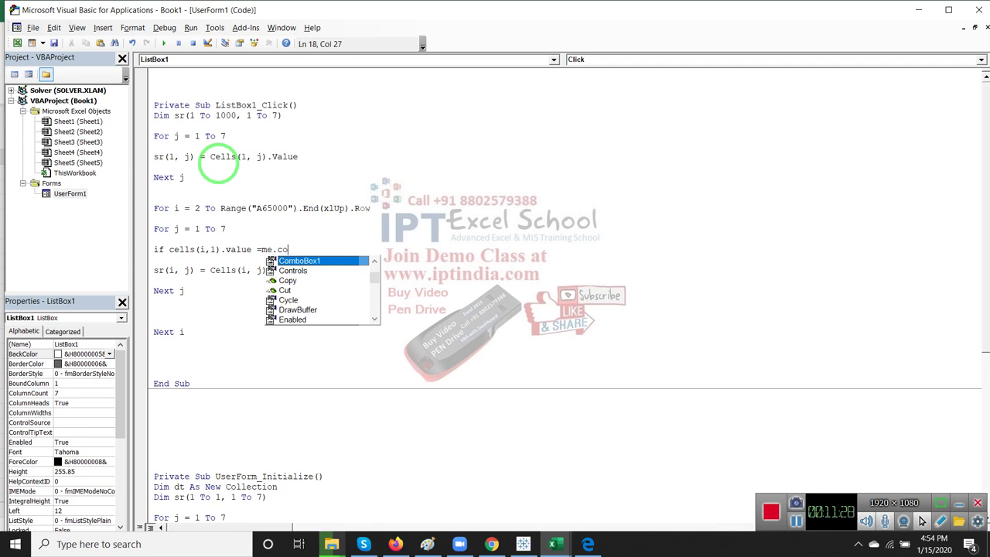
key(Tab)
text(.v)
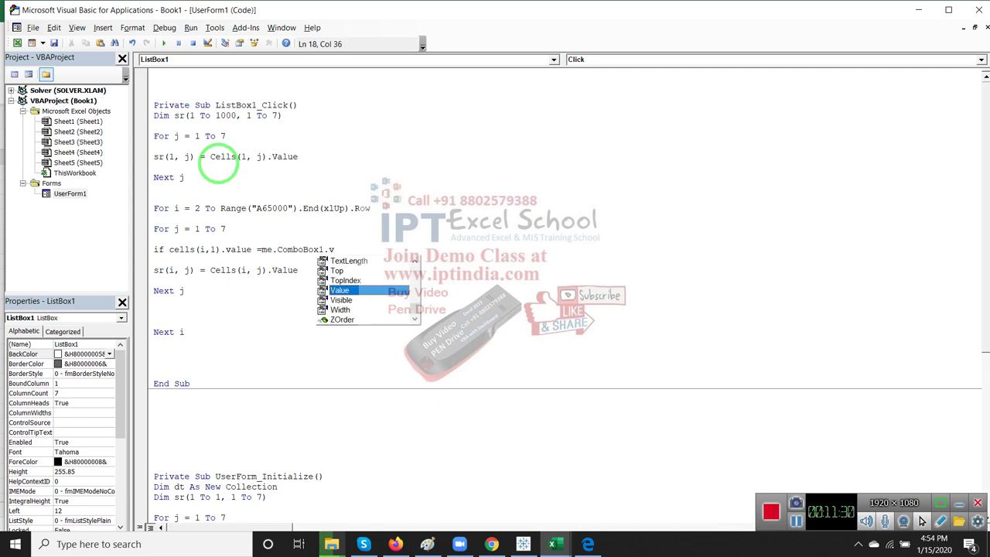
key(Tab)
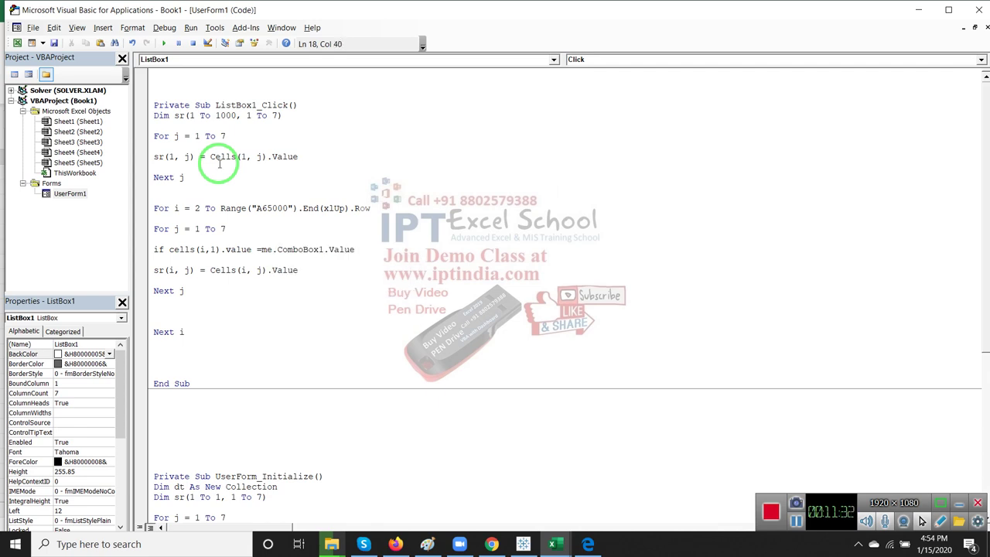
key(Return)
key(Return)
text(Then)
- Add blank lines below the copy line and start declaring Dim r As Integer
key(Return)
key(Down)
key(Down)
key(Return)
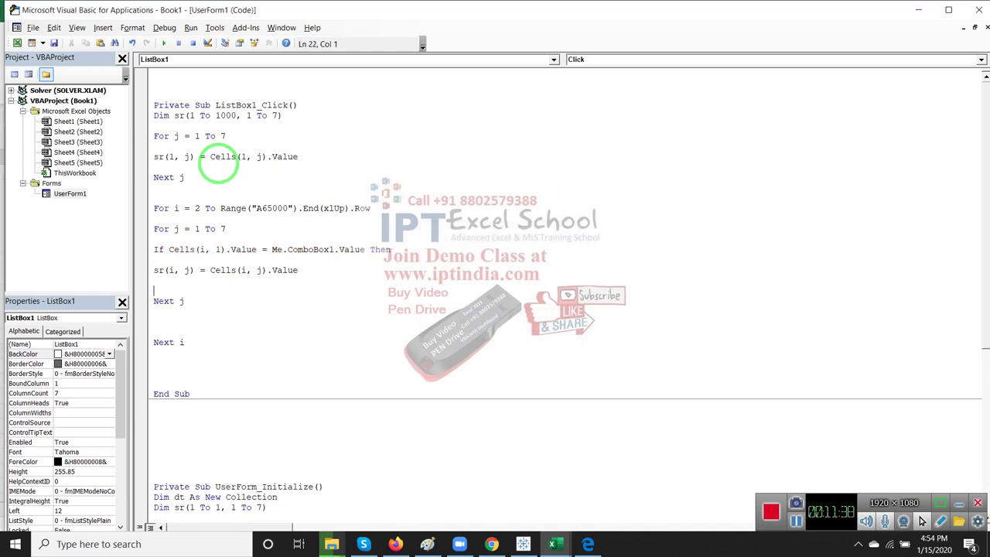
key(Return)
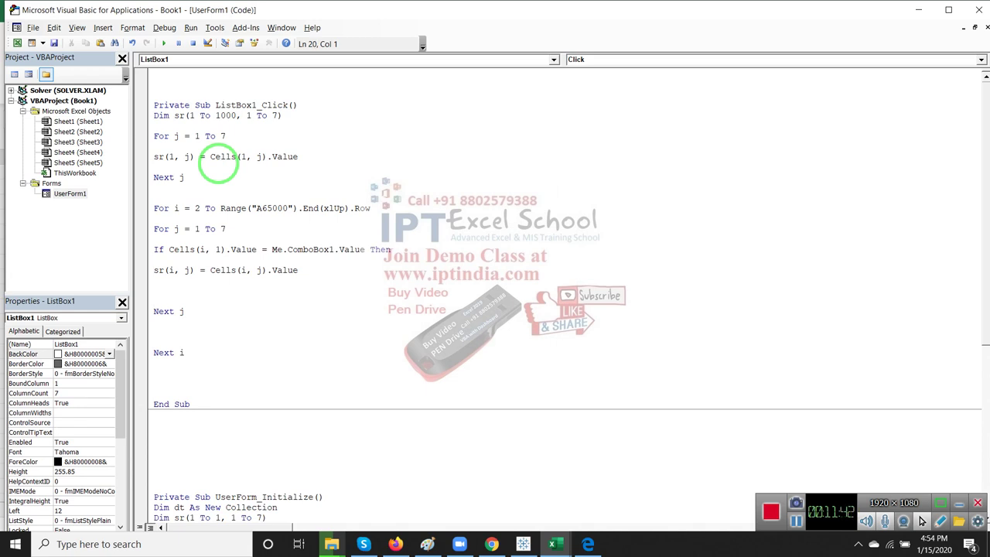
key(Up)
key(Up)
key(Up)
key(Up)
key(Up)
text(dim r )
text(as )
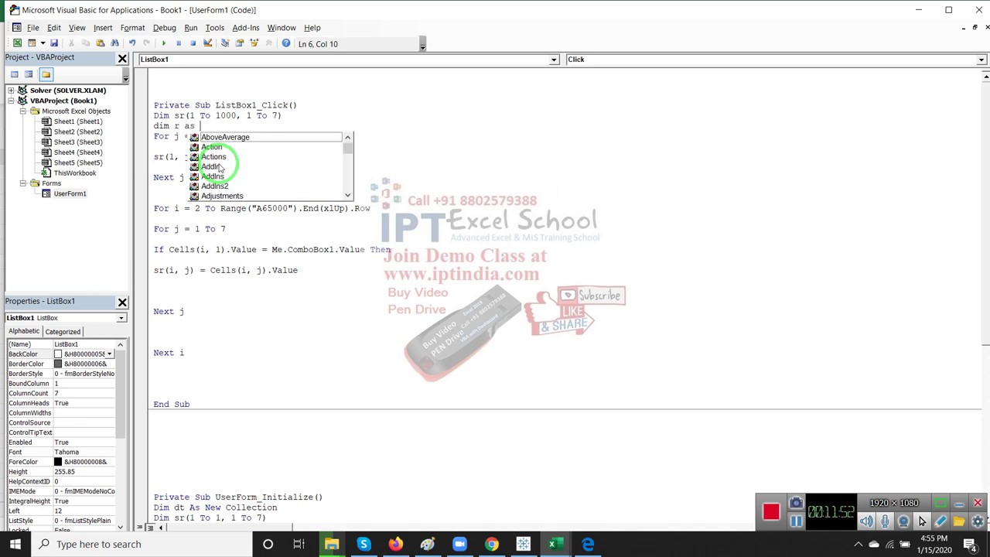
text(ing)
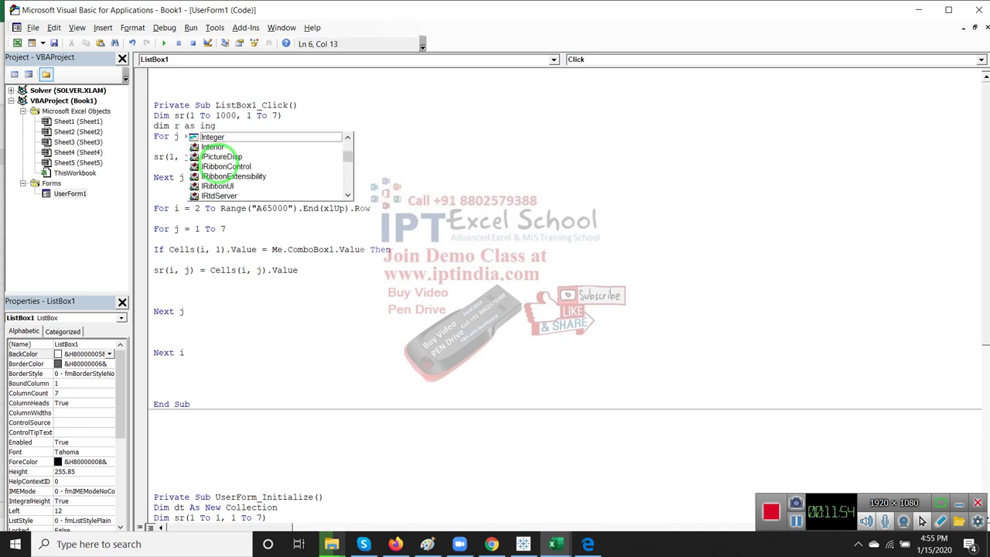
- Finish declaring r As Integer and move the If condition above the For j loop
key(Tab)
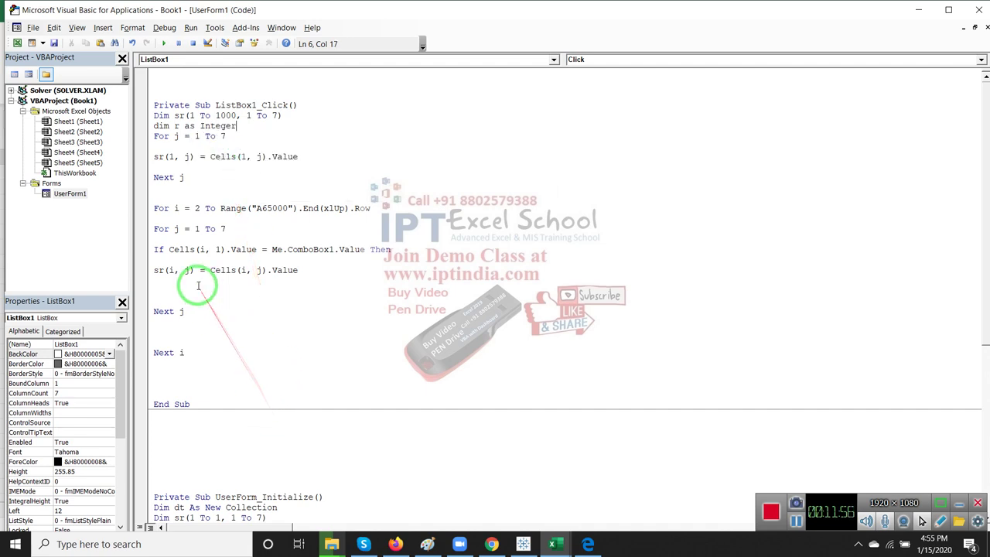
click(195, 281)
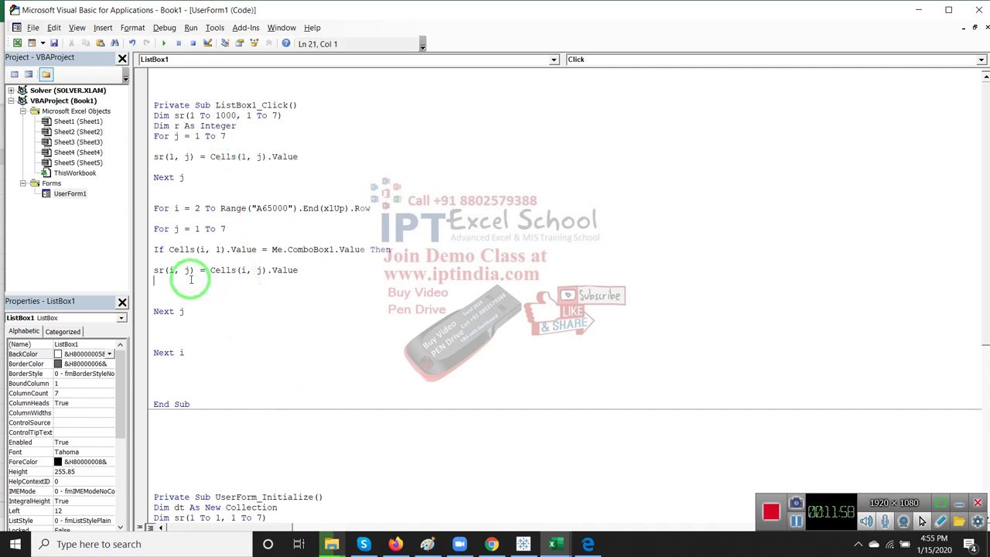
drag(392, 249, 154, 251)
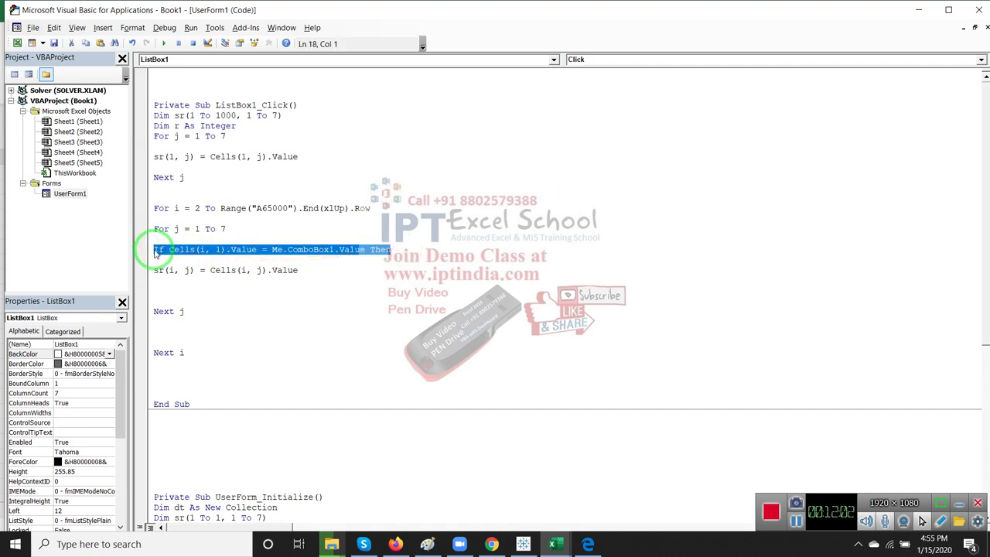
key(ctrl+x)
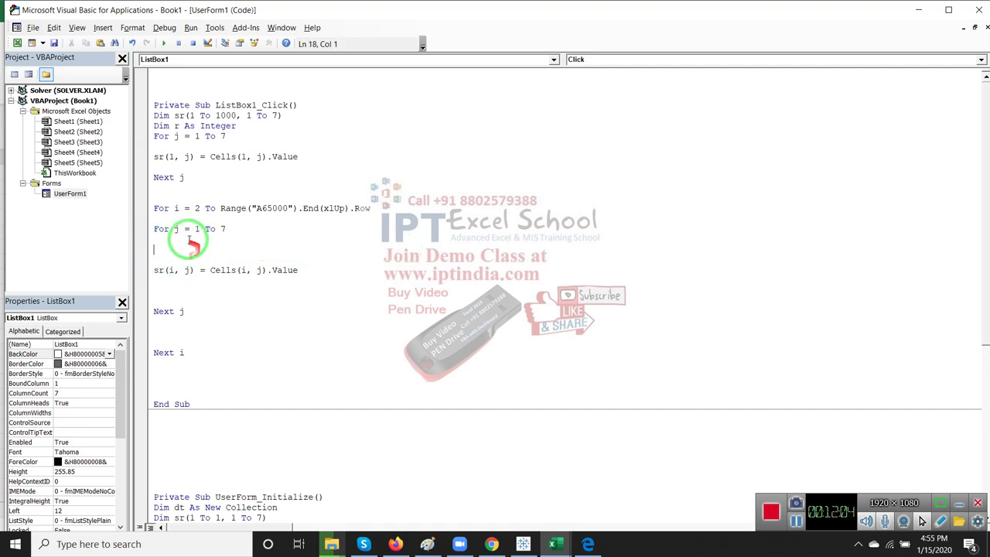
key(Return)
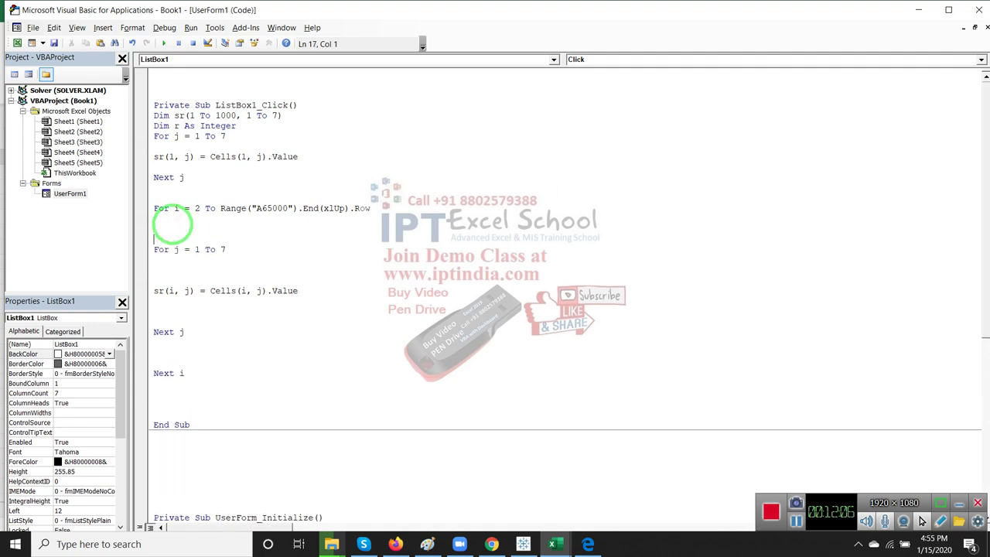
key(ctrl+v)
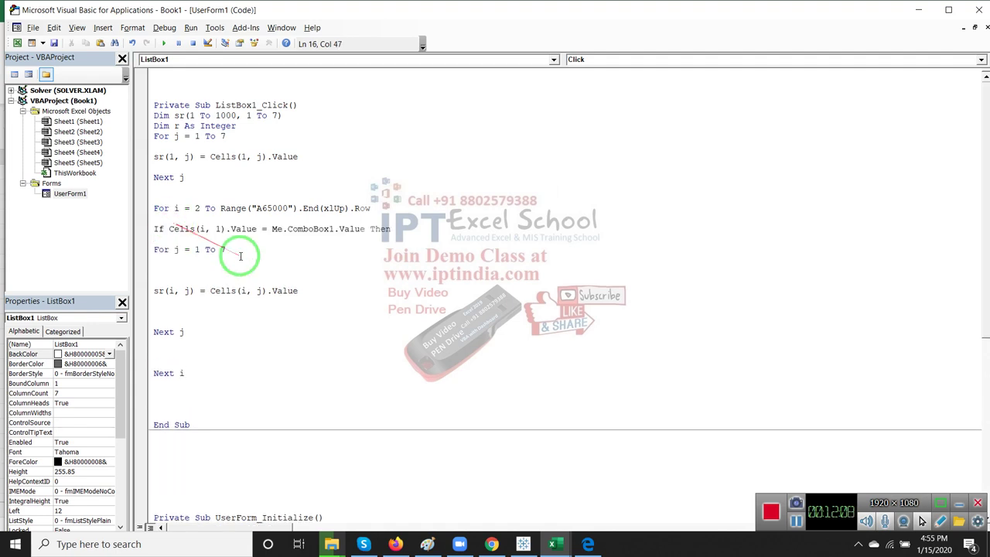
- Add r = r + 1 inside the If block and index the array row as sr(r, j)
click(242, 258)
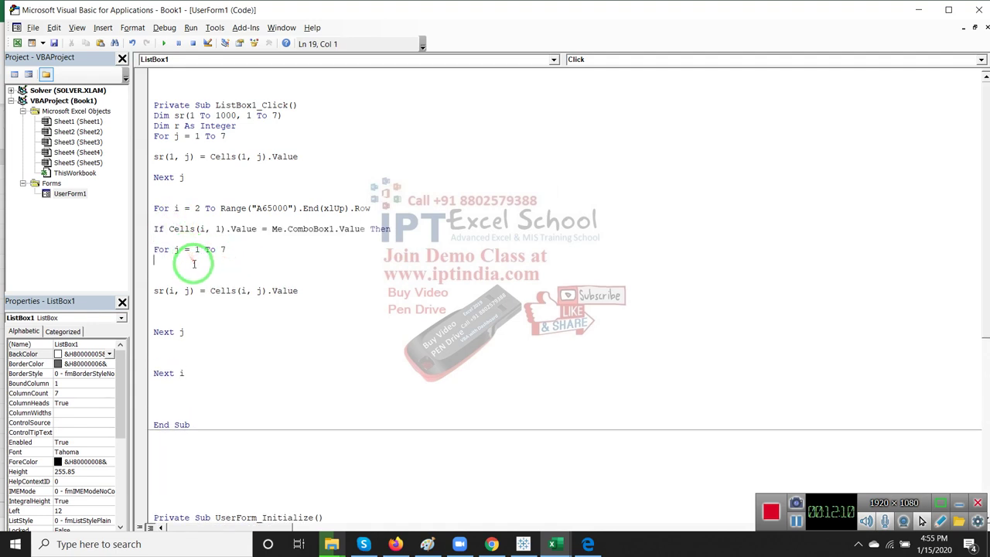
key(Delete)
key(Delete)
key(Up)
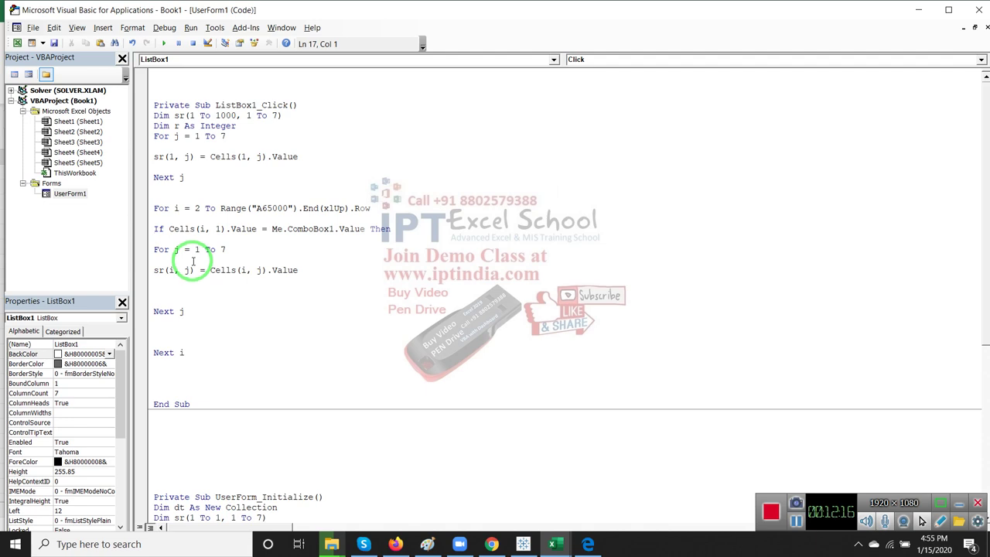
text(r=r+)
text(1)
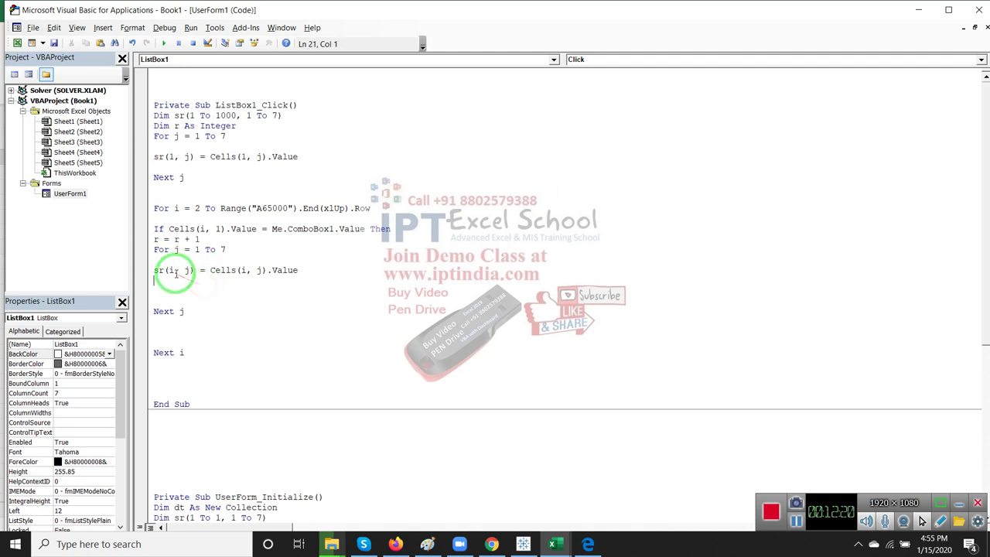
double_click(173, 270)
text(r)
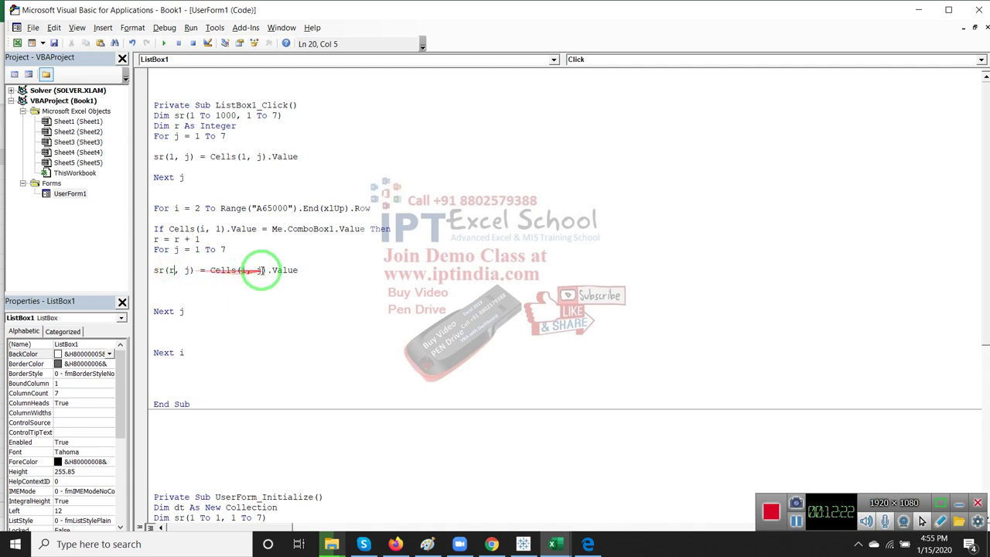
click(249, 270)
double_click(171, 270)
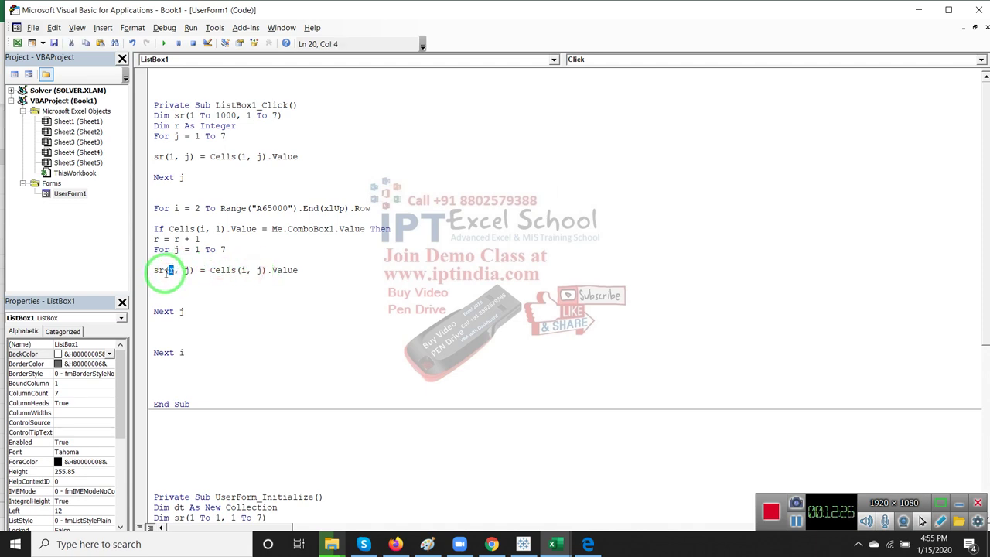
click(214, 276)
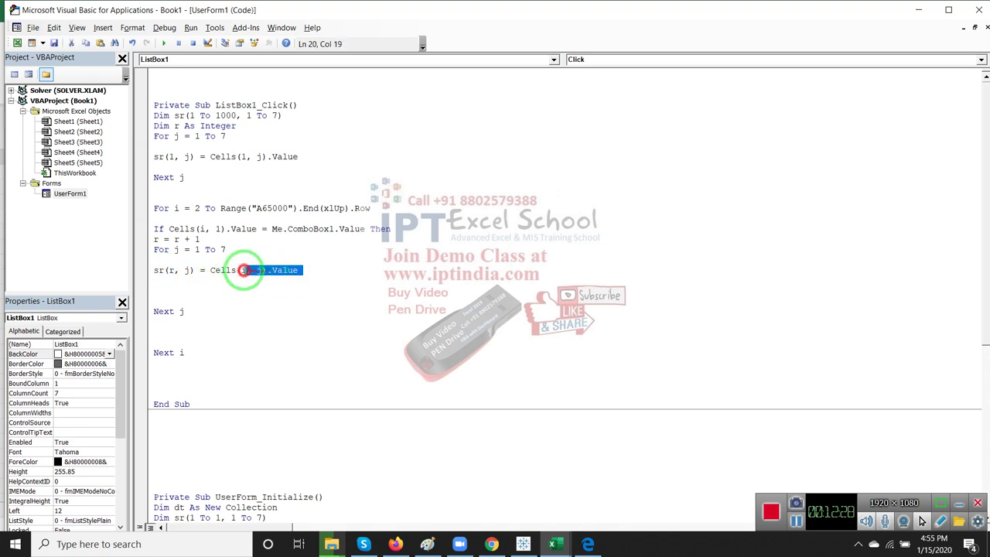
drag(213, 276, 236, 269)
click(183, 280)
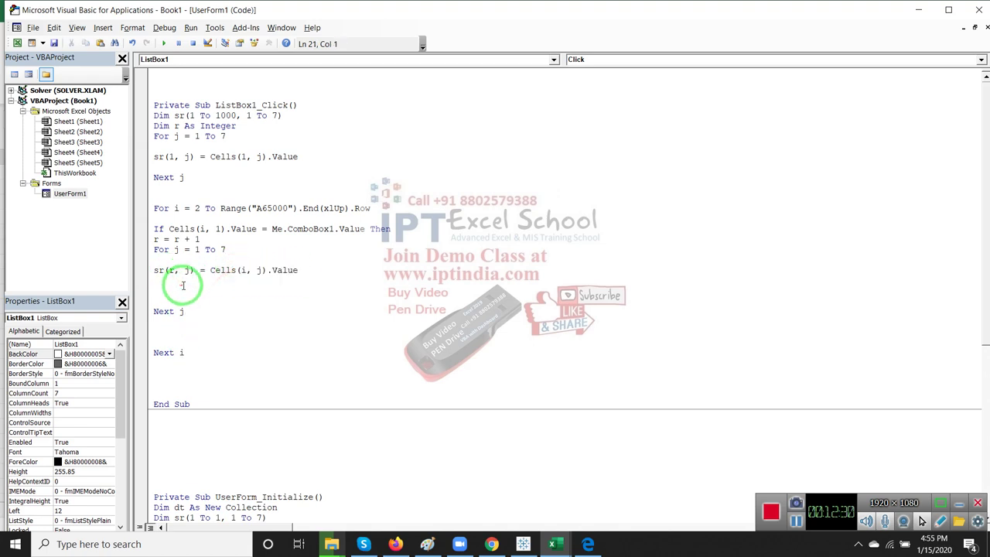
- Close the If block with End If below Next j, then select the procedure body
click(183, 321)
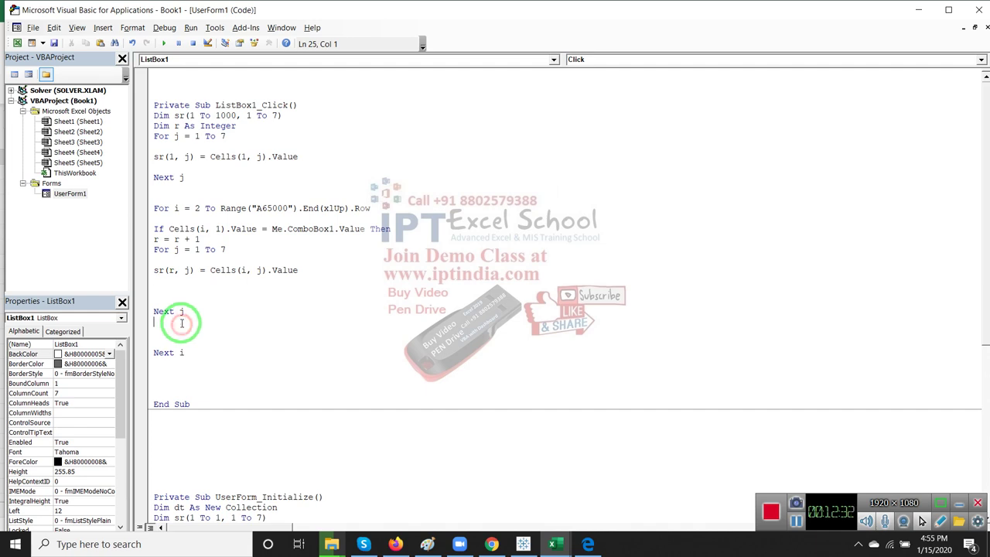
text(end i)
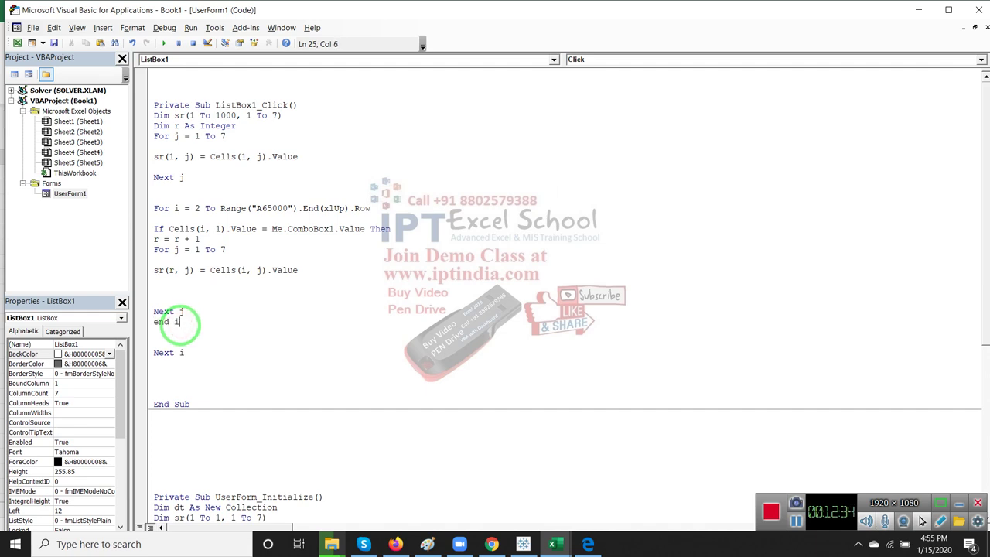
text(f)
click(195, 336)
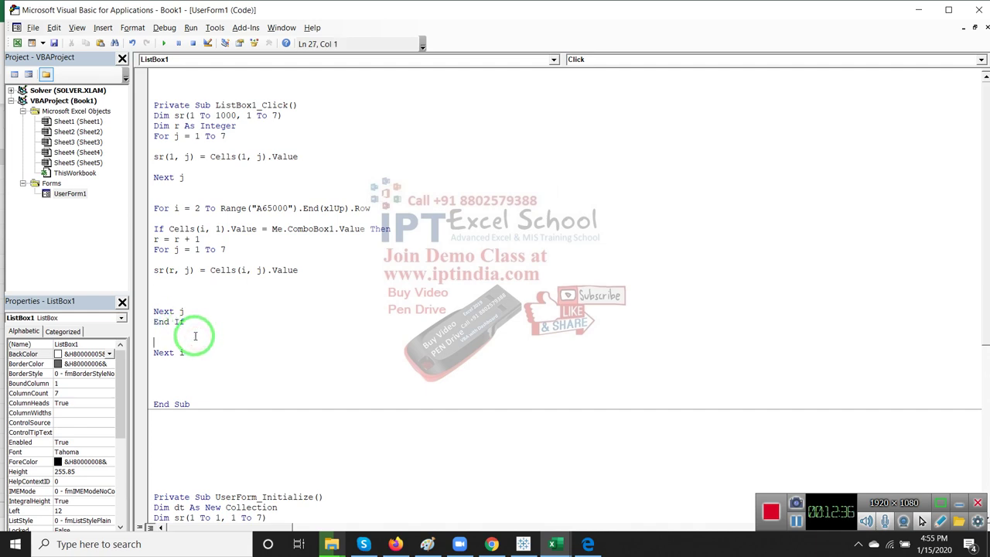
mouse_move(209, 355)
mouse_down()
mouse_move(121, 204)
mouse_move(122, 123)
mouse_up()
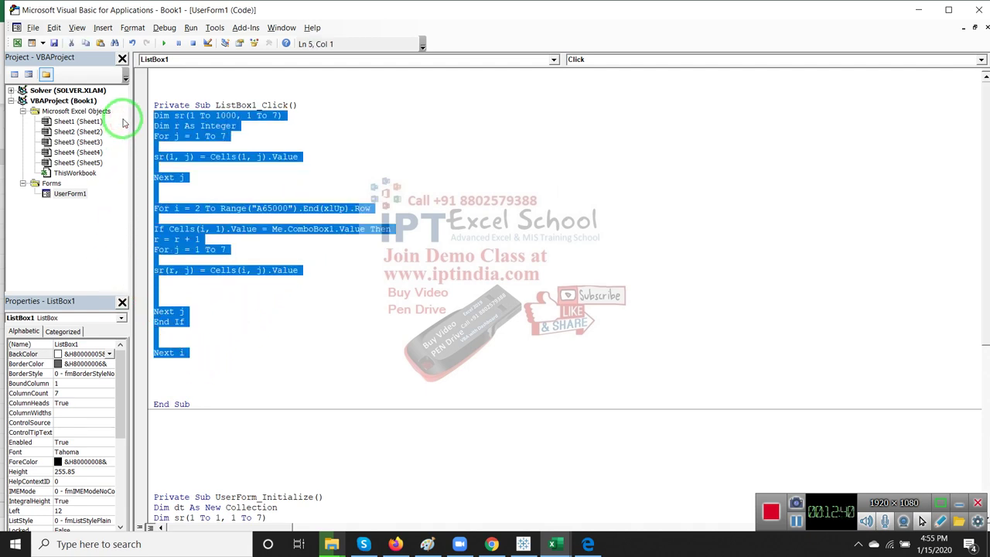
- Move the selected code into a new ComboBox1_Change procedure and run the form
key(Delete)
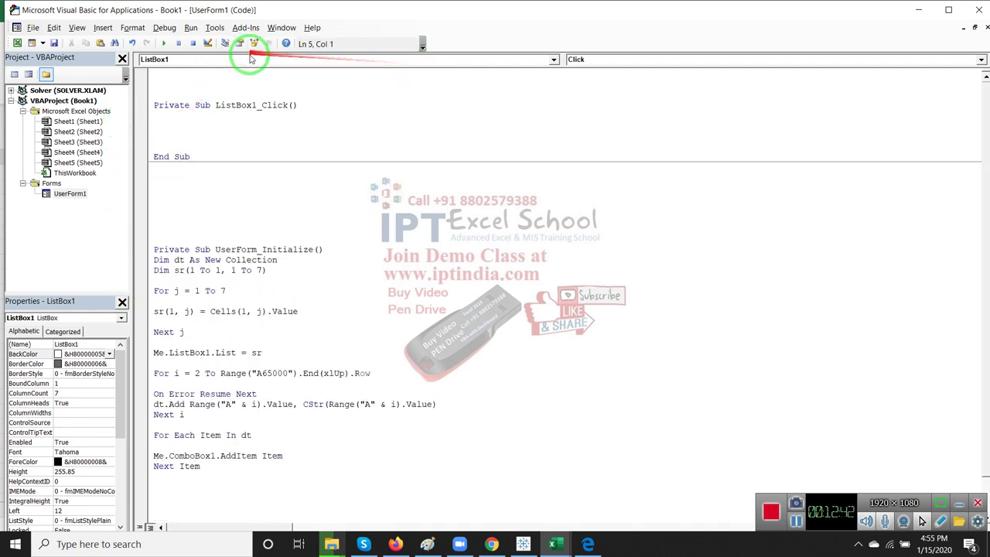
click(251, 59)
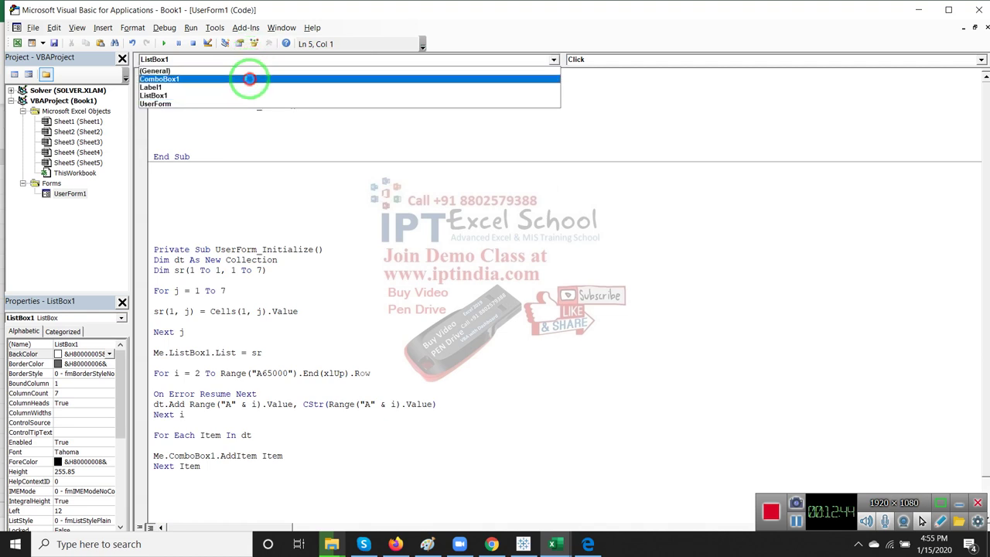
click(249, 78)
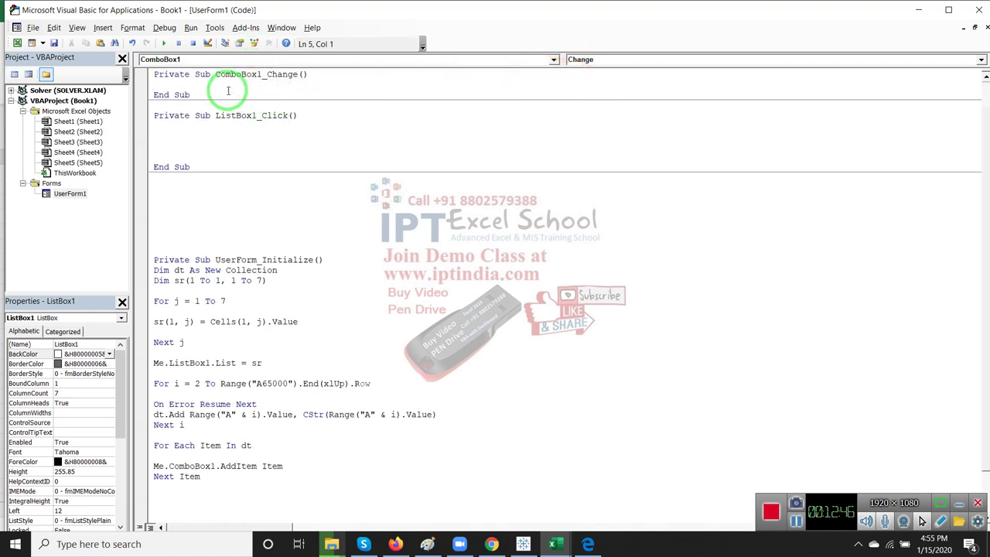
key(ctrl+v)
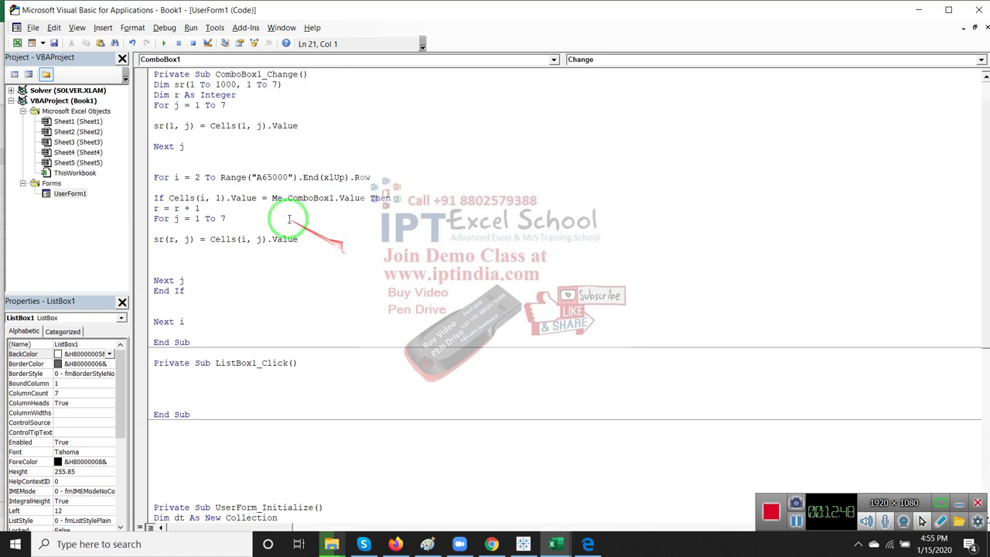
click(163, 43)
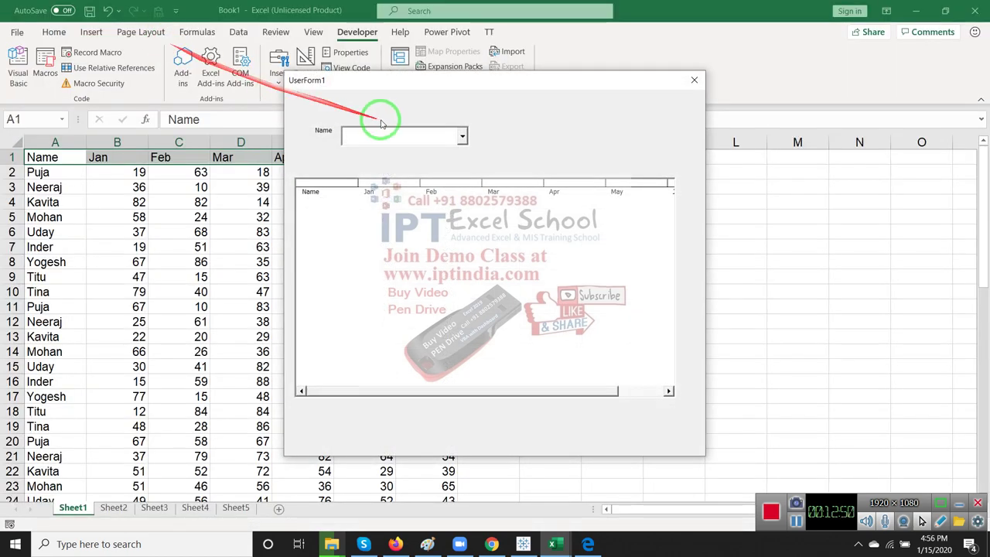
- Pick Neeraj, then Mohan, in the Name combo box, then close UserForm1
click(462, 137)
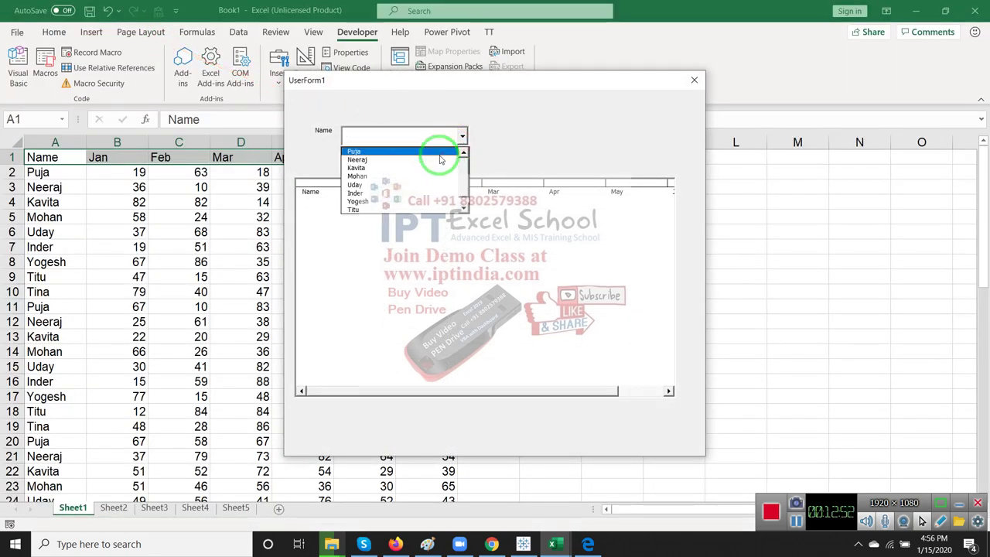
click(440, 159)
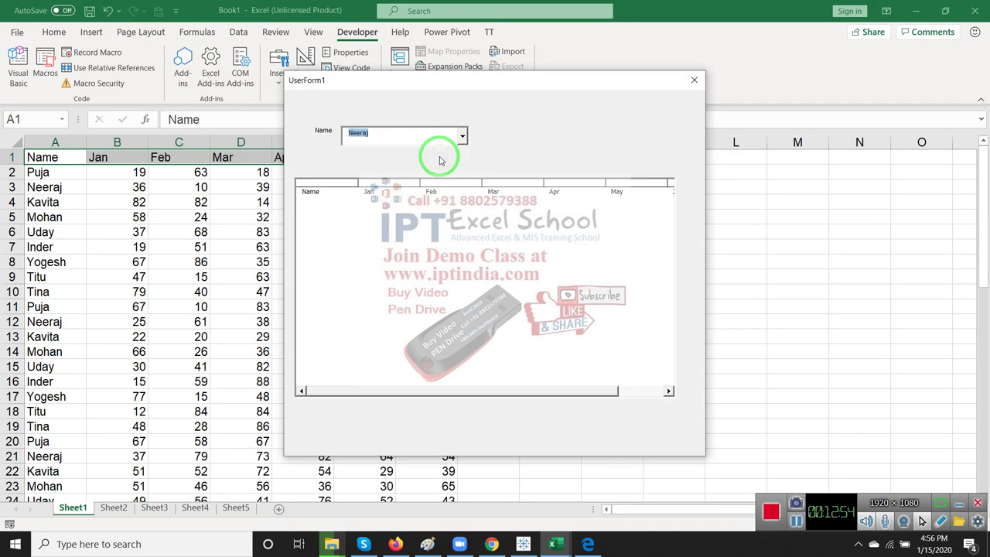
click(463, 137)
click(434, 168)
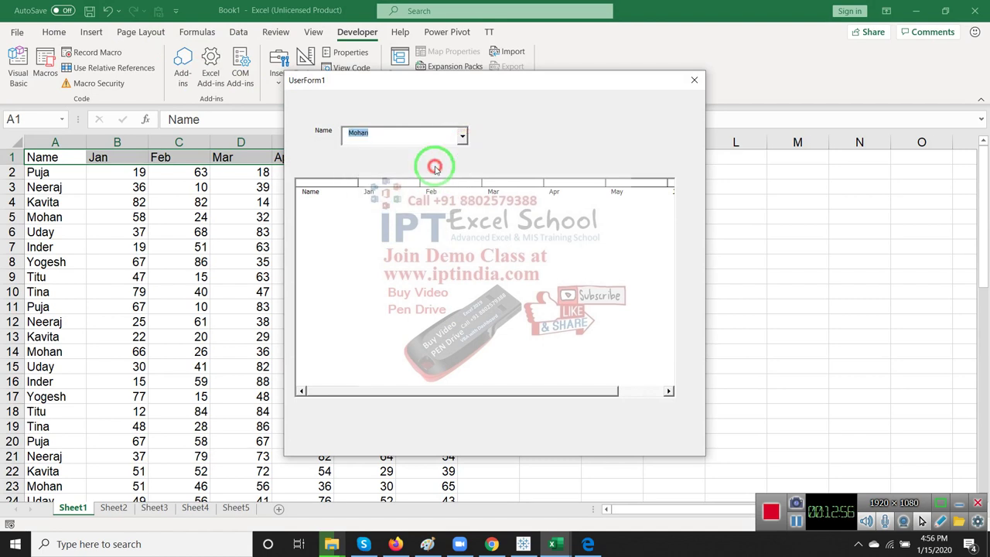
click(460, 137)
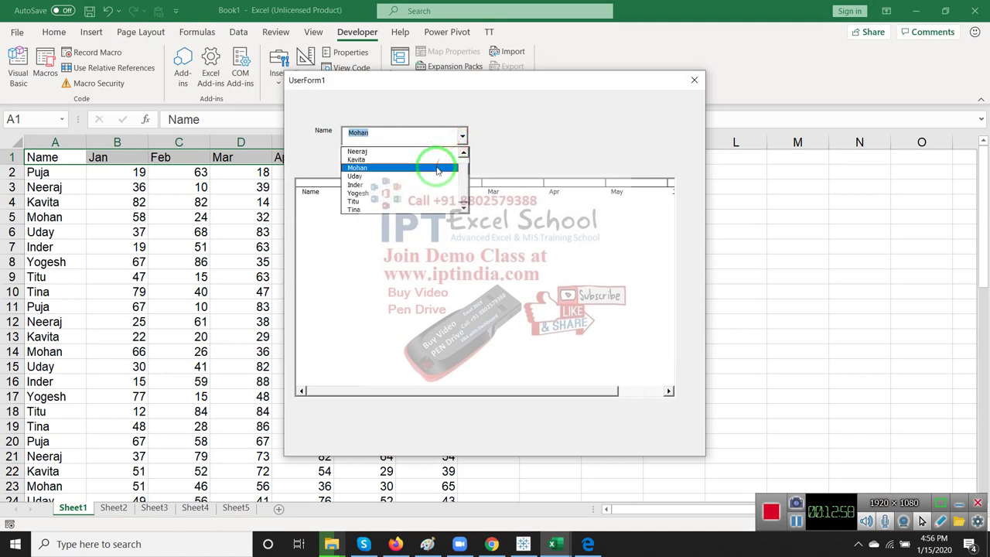
click(694, 80)
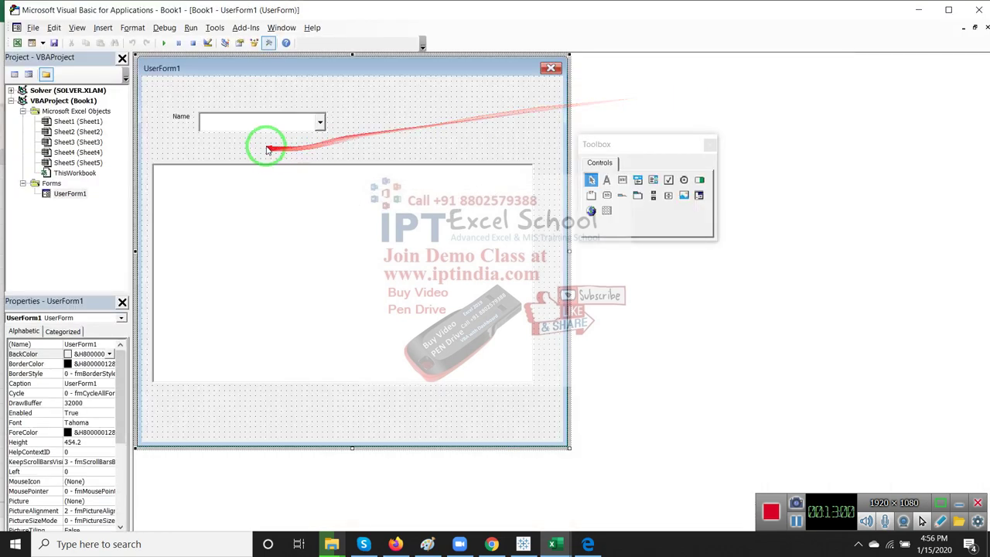
- Open the combo box's code and insert blank lines after End If and below Next i
double_click(284, 125)
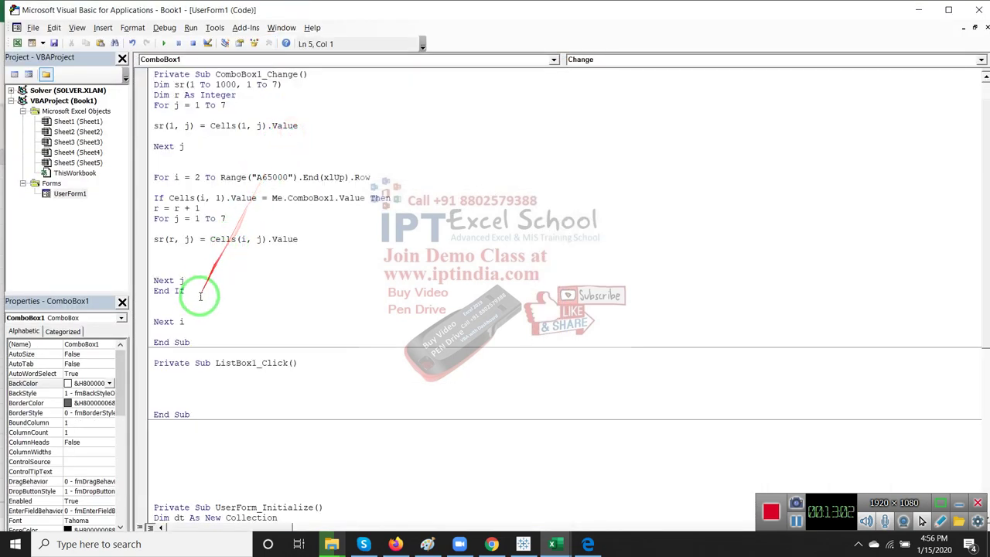
click(194, 331)
key(Return)
key(Return)
key(Return)
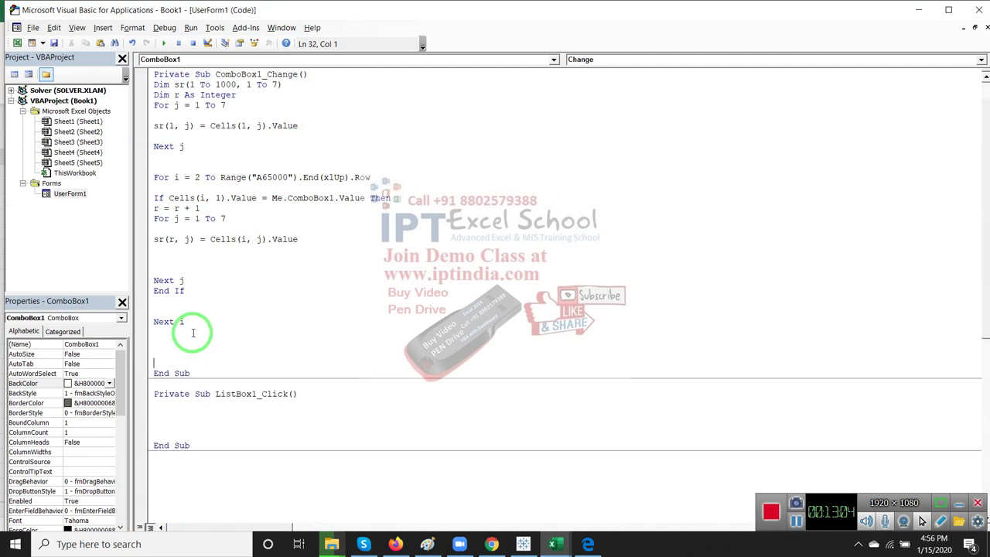
click(179, 85)
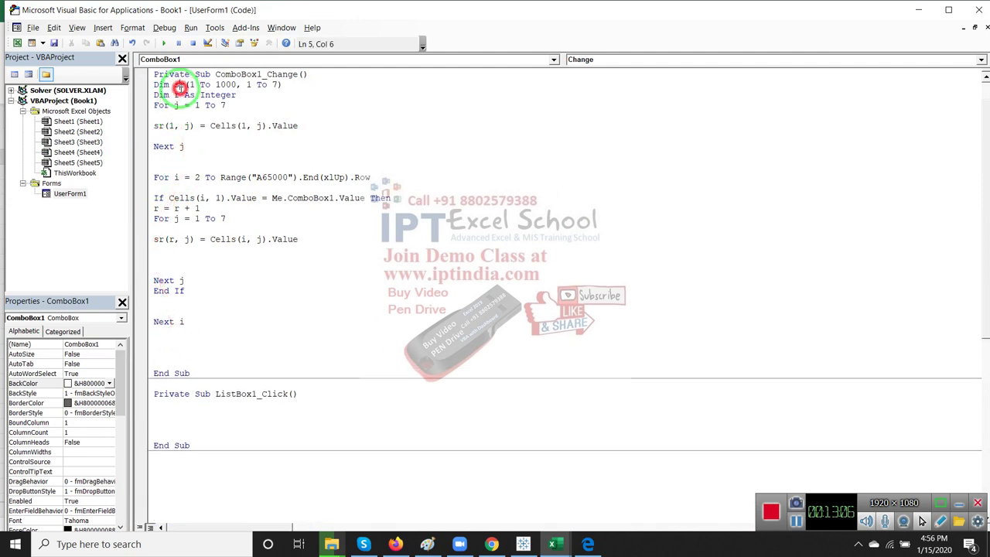
click(166, 309)
key(Return)
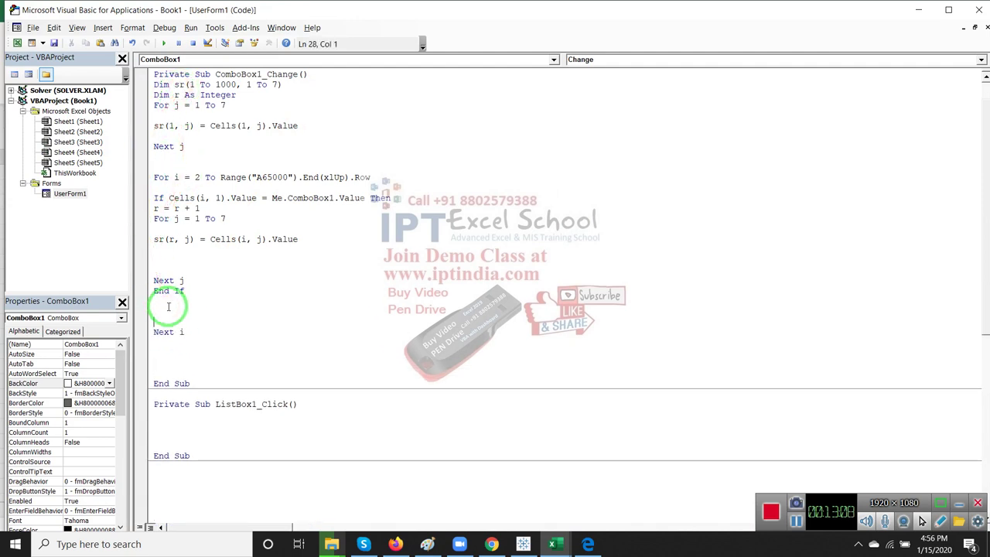
key(Down)
key(Down)
key(Return)
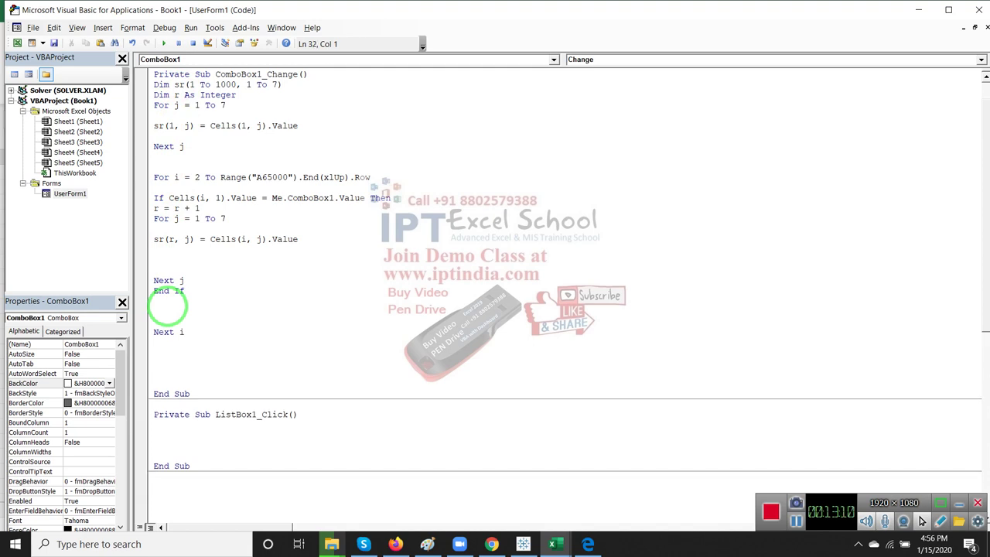
- Add the statement Me.ListBox1.List = sr just before End Sub
text(me.l)
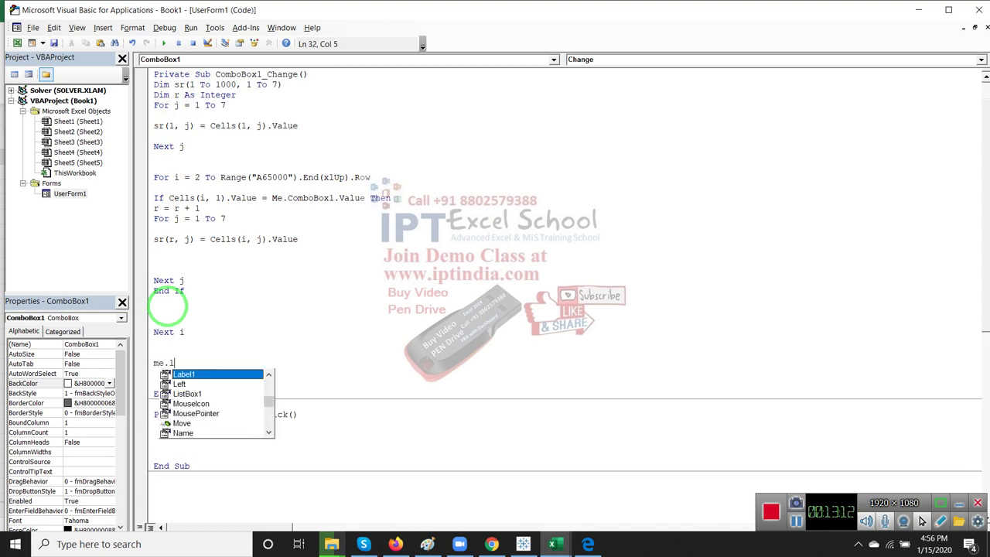
text(i)
key(Tab)
text(.)
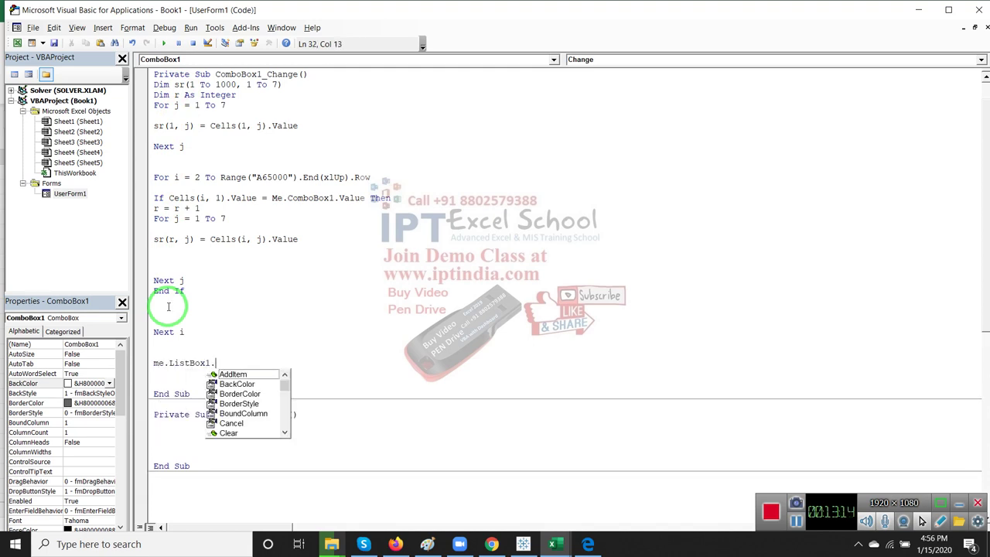
text(li)
key(Tab)
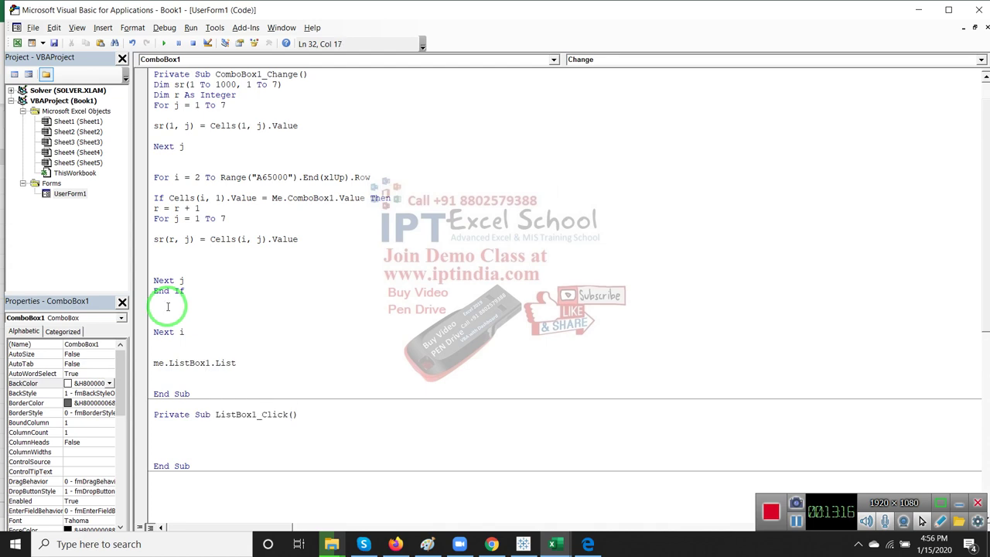
text(=sr)
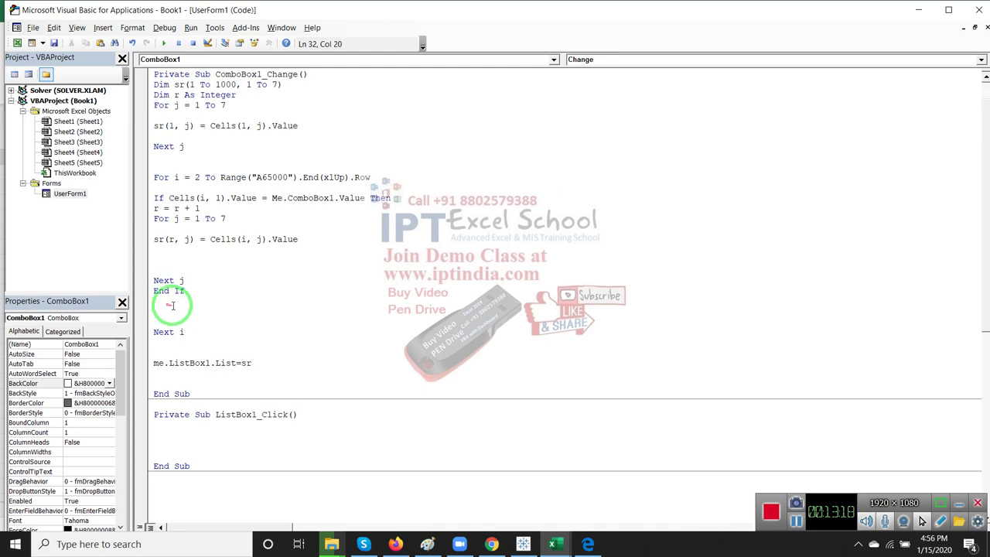
click(203, 250)
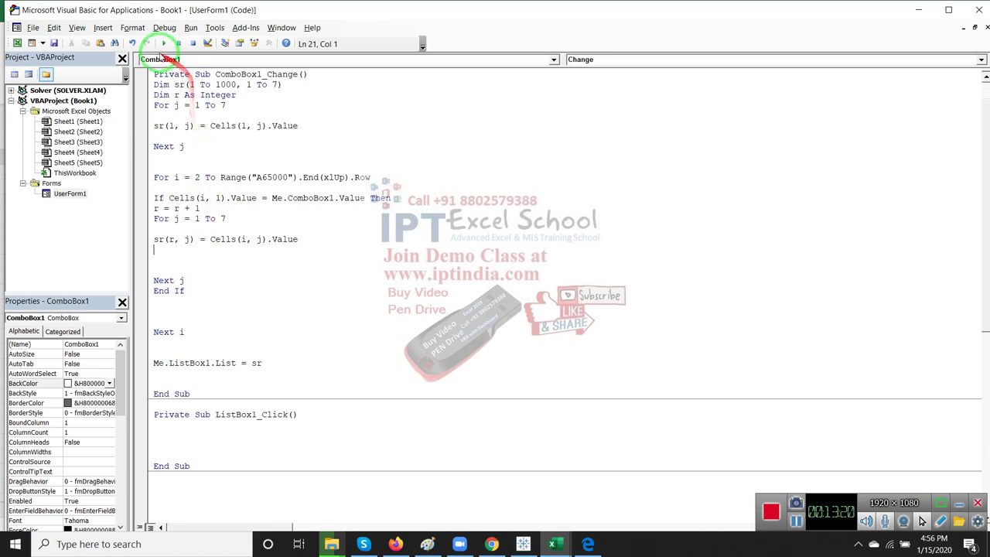
- Run the form, list Puja's rows, then Kavita's, and close the form
click(163, 43)
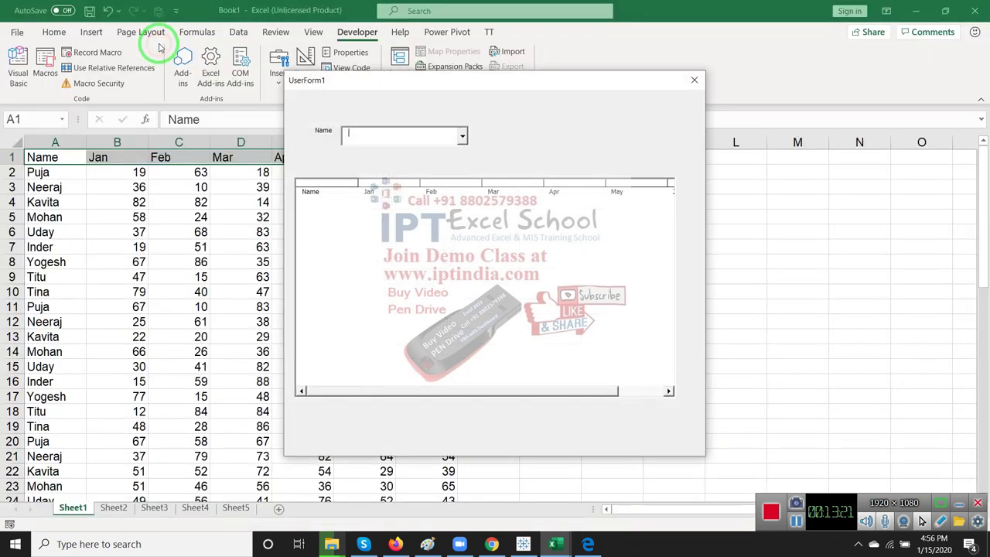
click(462, 136)
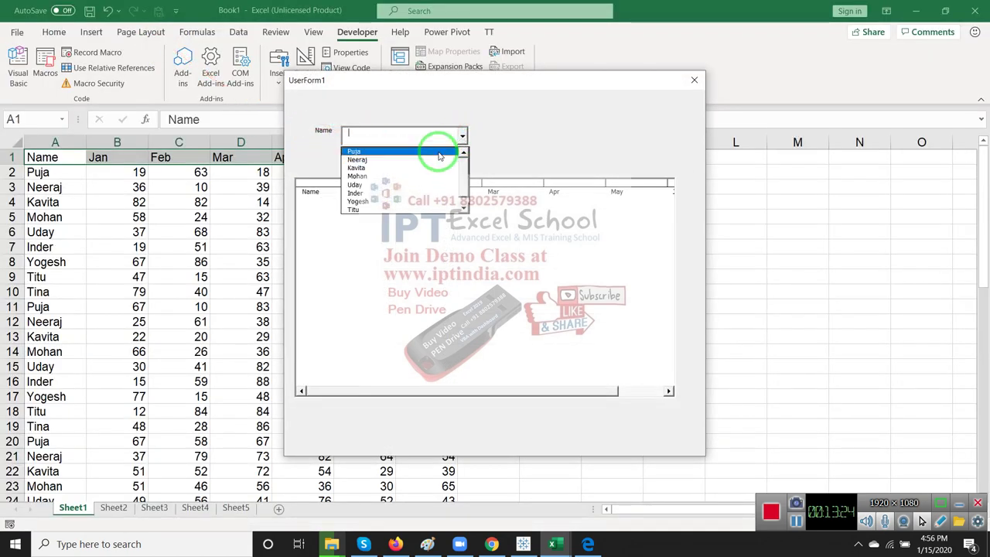
click(438, 151)
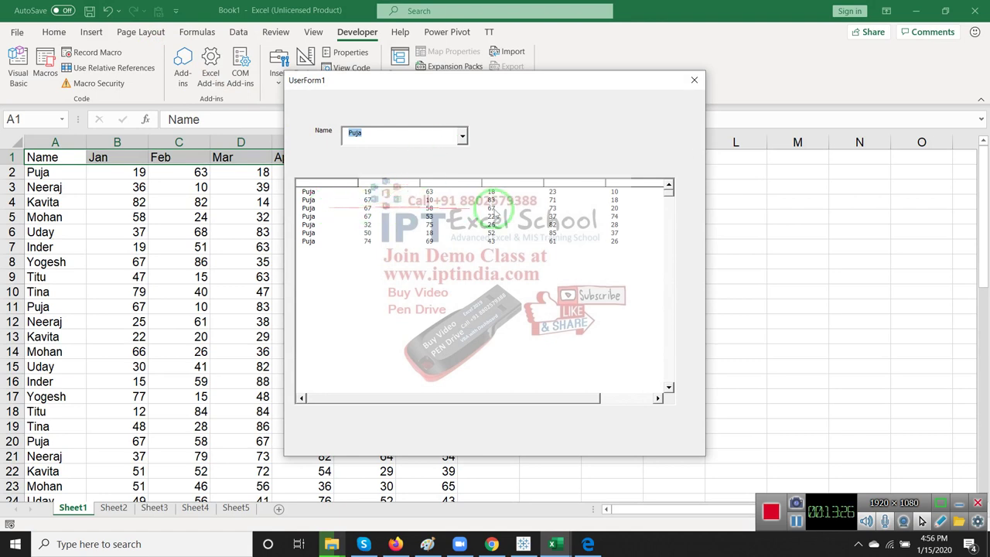
click(493, 212)
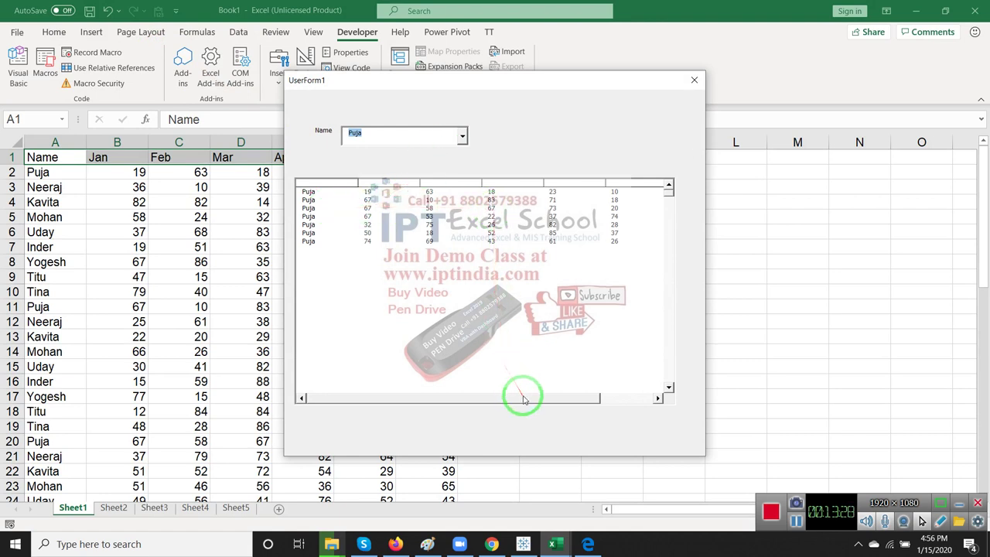
drag(570, 393, 325, 347)
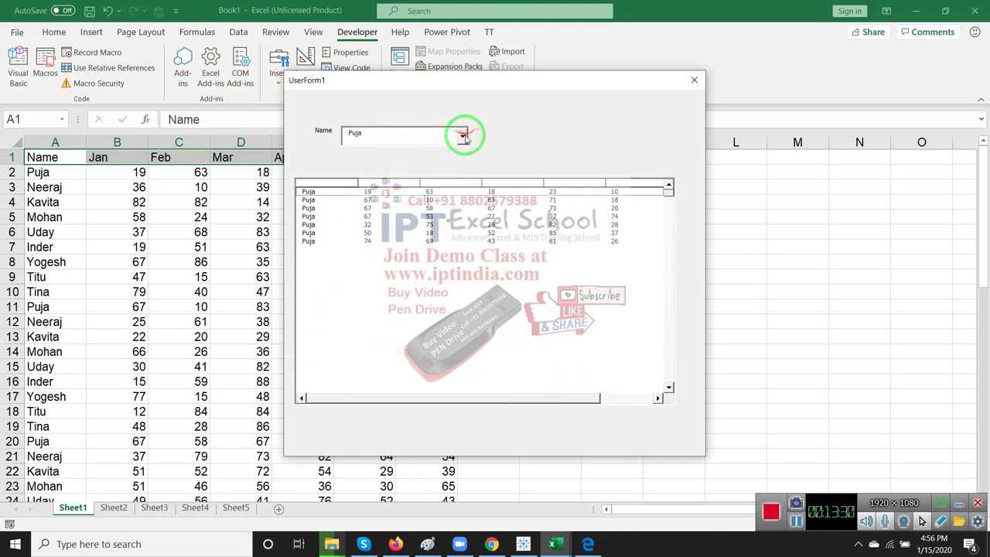
click(462, 136)
click(446, 168)
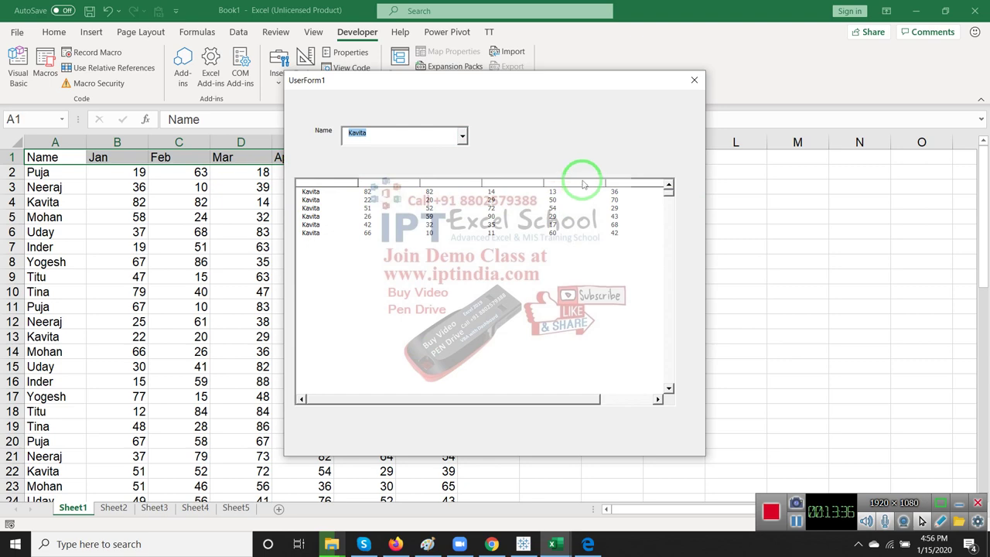
click(694, 79)
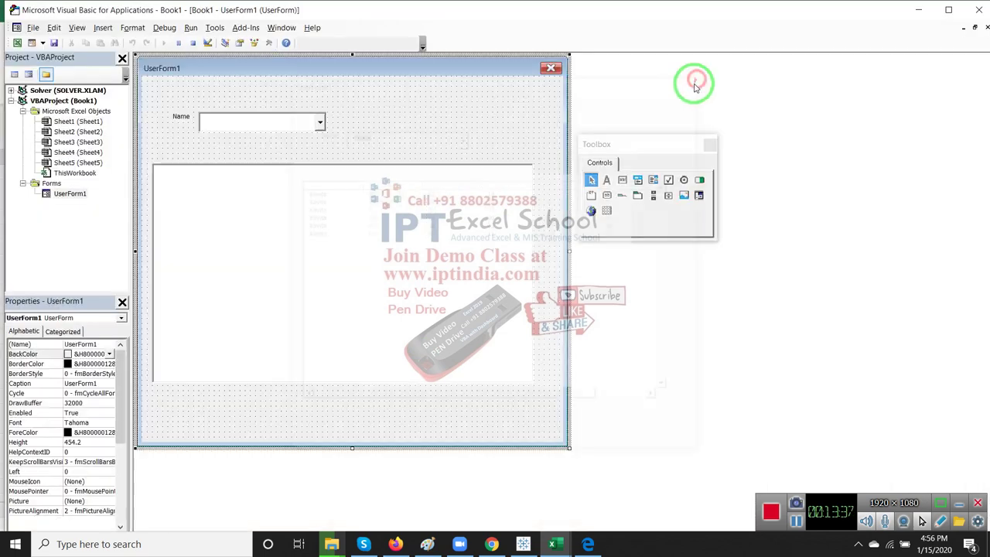
- Open the form's code and insert r = r + 1 above the For j = 1 To 7 header loop
double_click(386, 158)
scroll(221, 232, up, 5)
scroll(227, 238, up, 3)
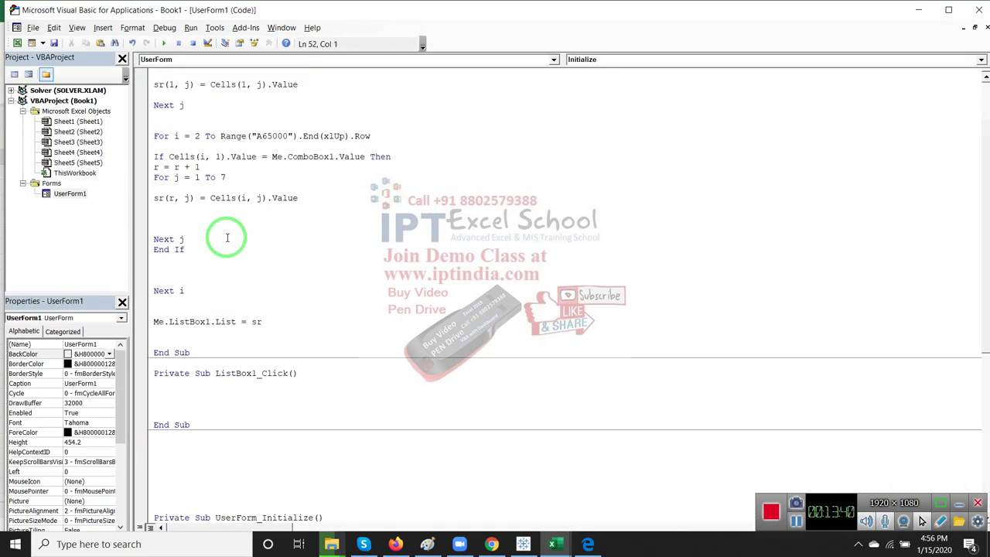
scroll(227, 237, up, 3)
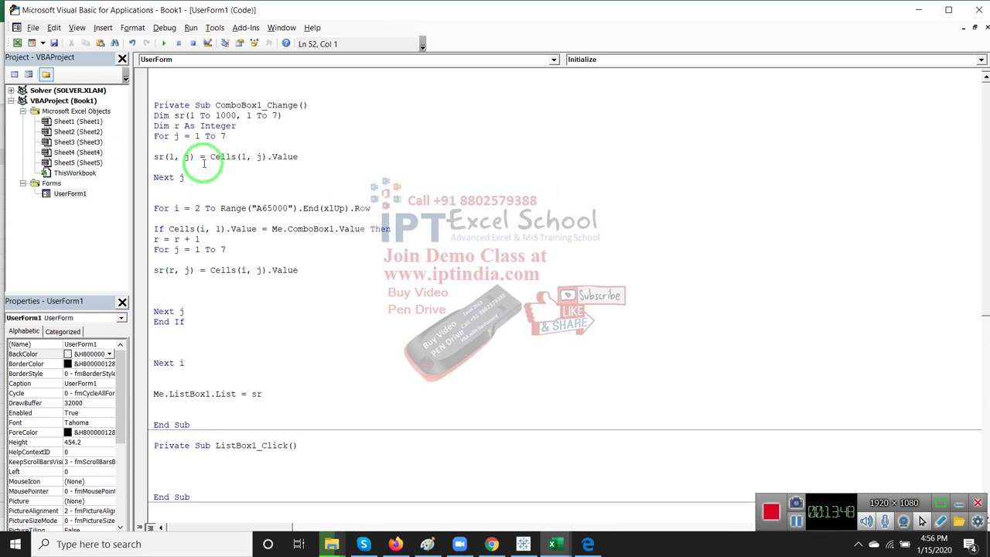
drag(187, 177, 156, 165)
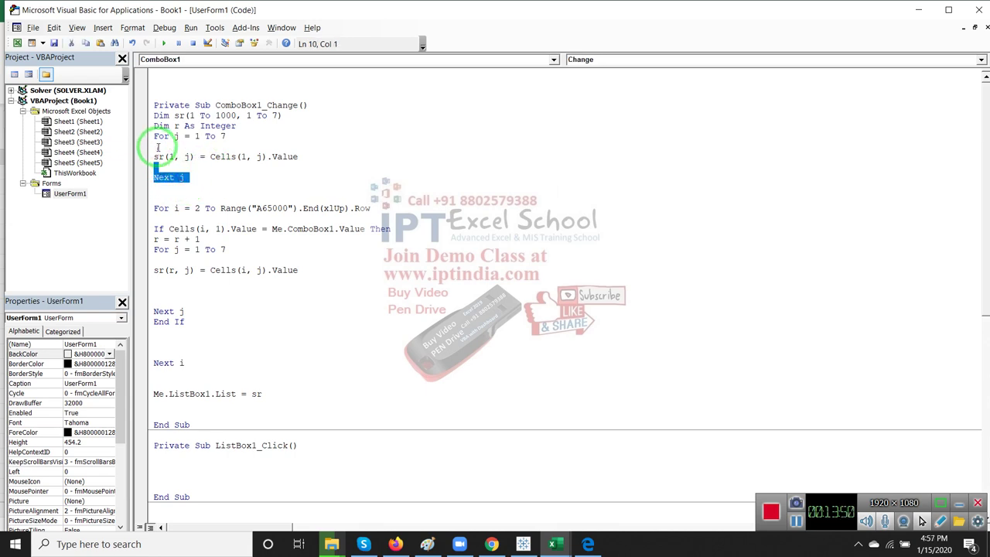
click(159, 154)
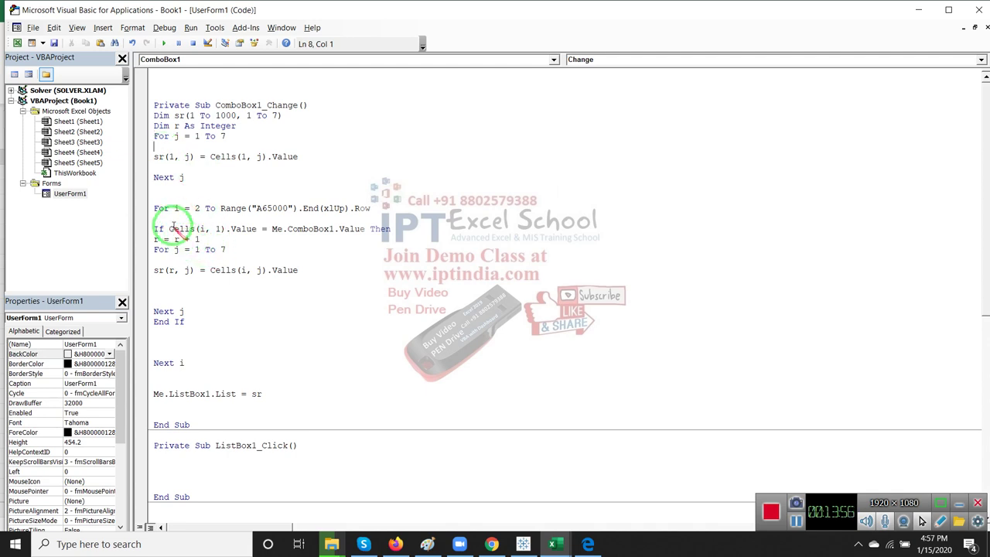
click(154, 136)
key(Return)
text(r=r+1)
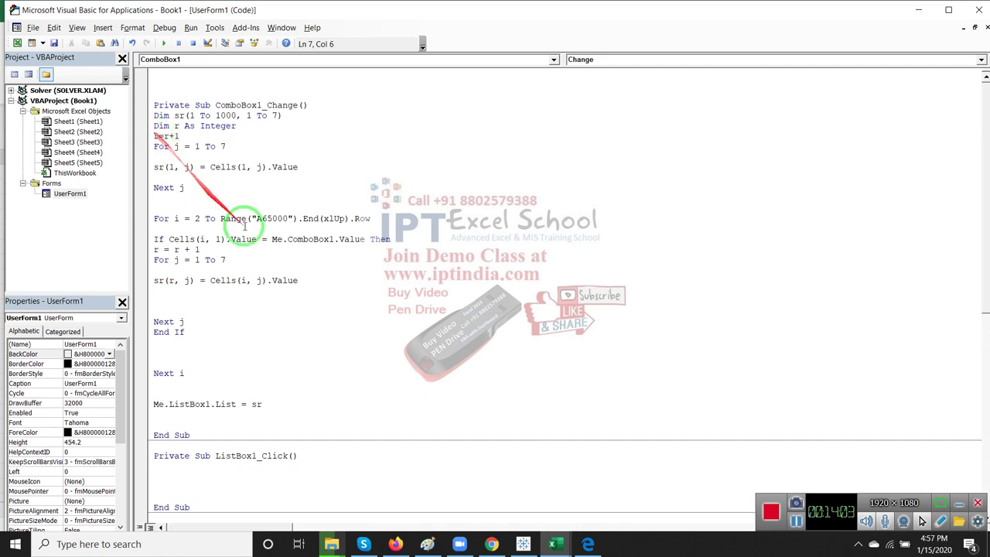
click(320, 301)
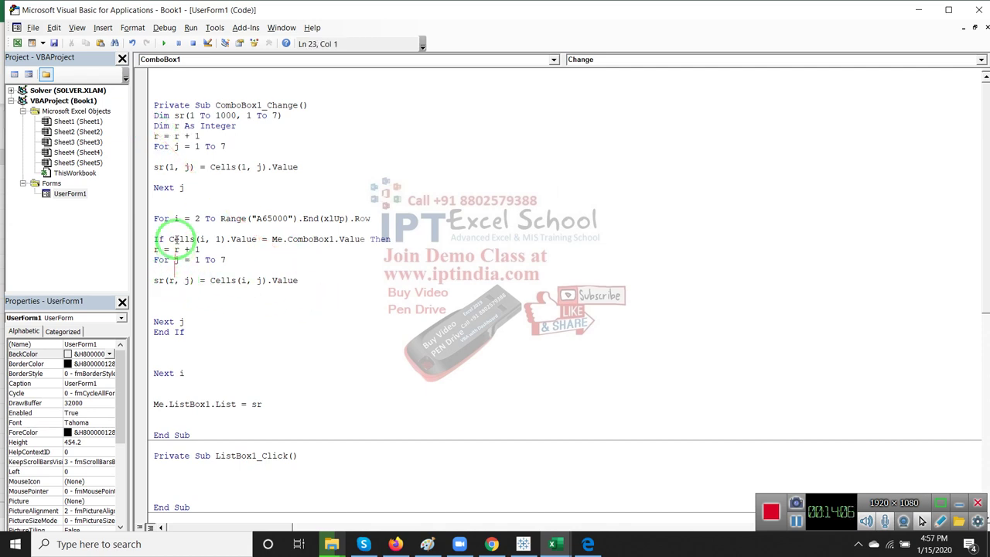
click(183, 198)
- Run the form, choose Puja then Mohan to see rows under the header, then close it
click(162, 43)
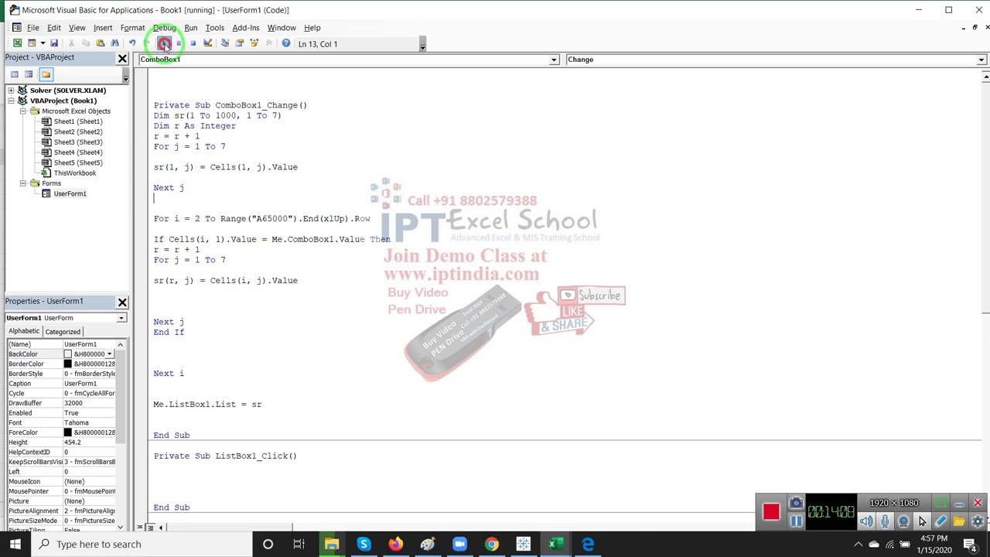
click(463, 133)
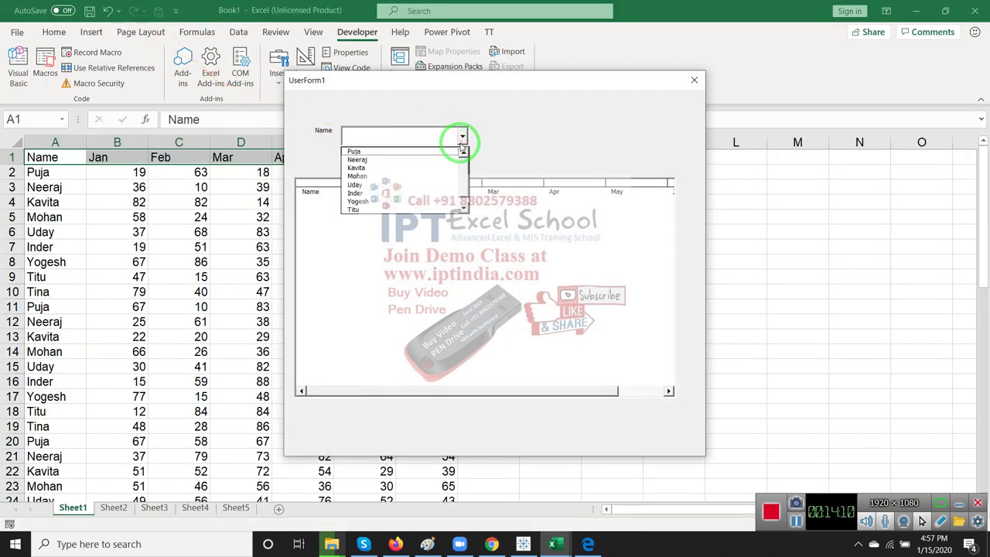
click(455, 152)
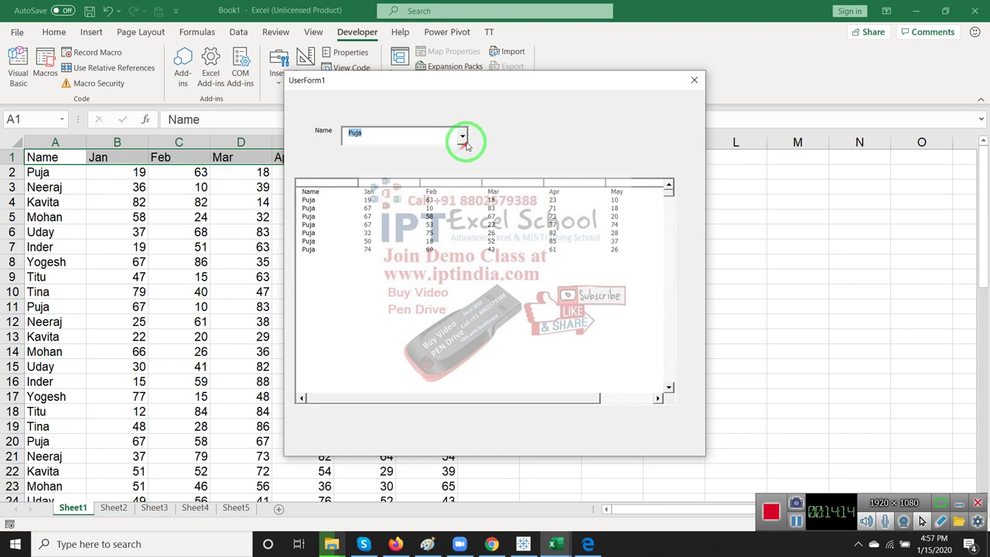
click(462, 136)
click(434, 175)
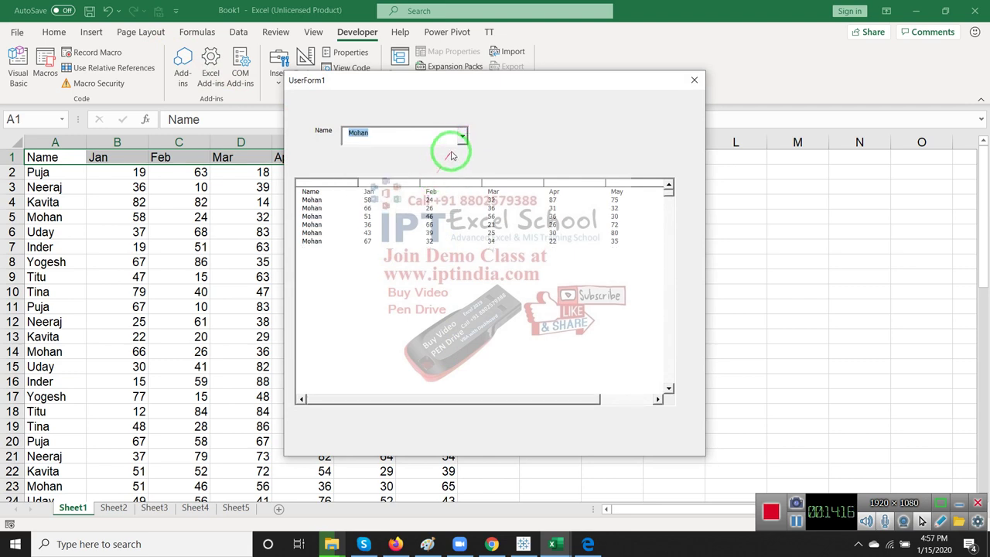
click(693, 80)
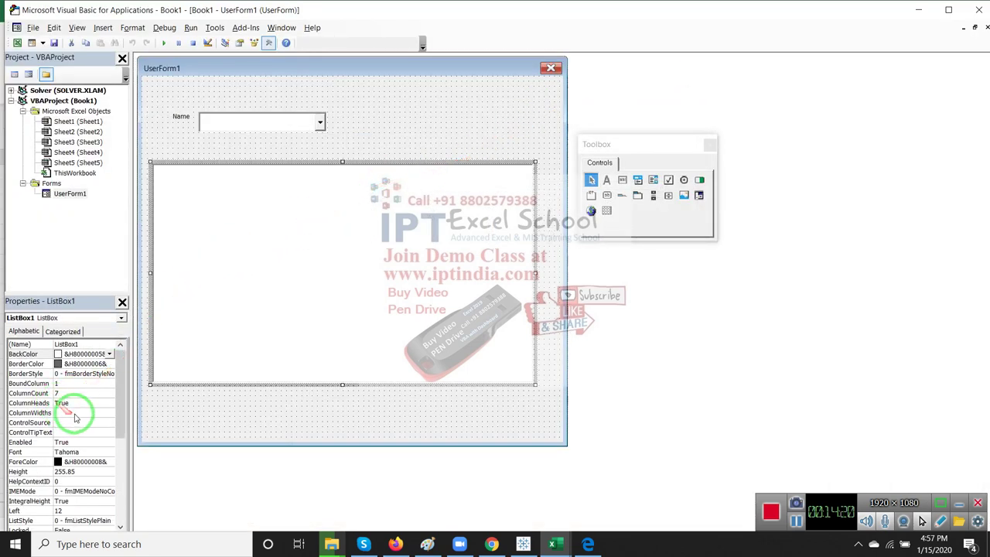
- Set ListBox1's ColumnHeads property to False and run the form again
click(77, 402)
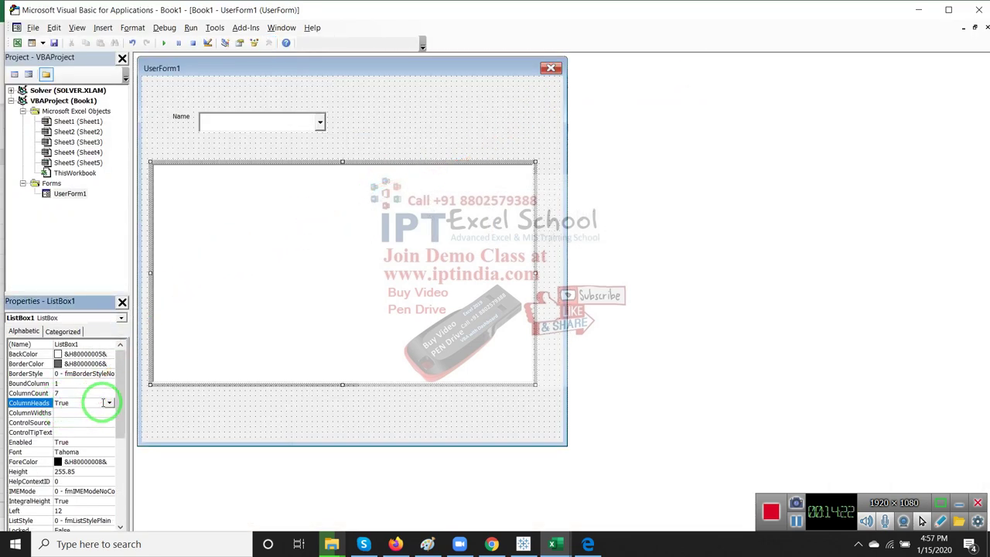
click(109, 405)
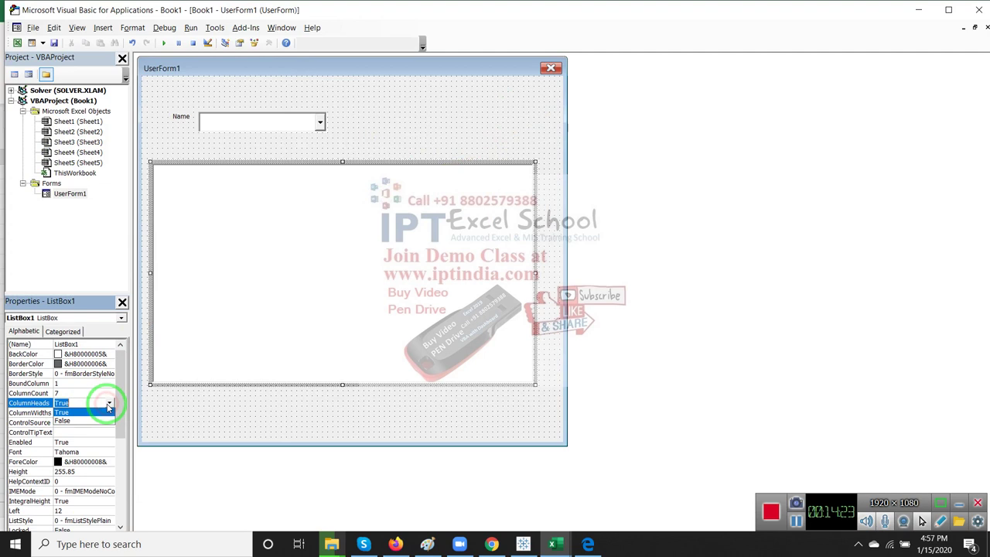
click(99, 415)
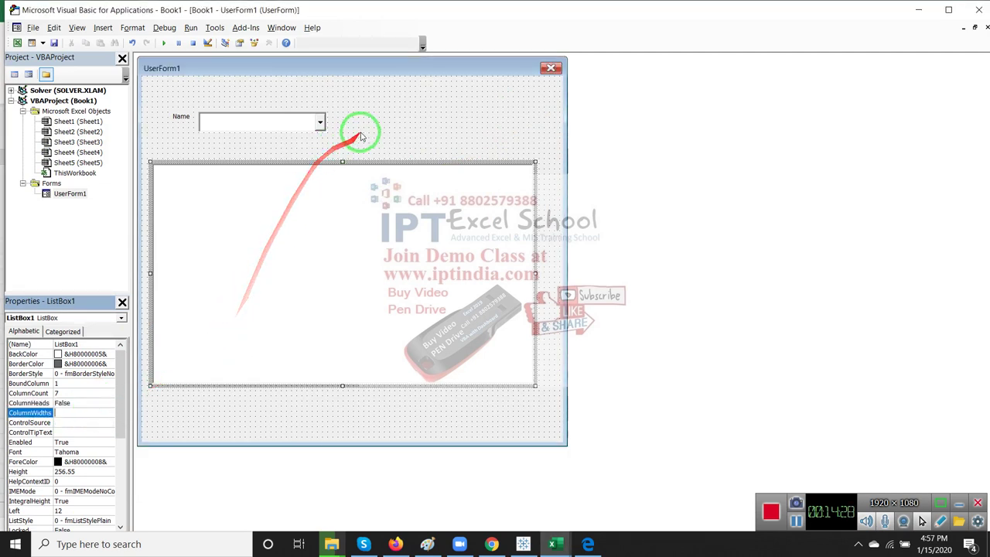
click(360, 133)
click(164, 43)
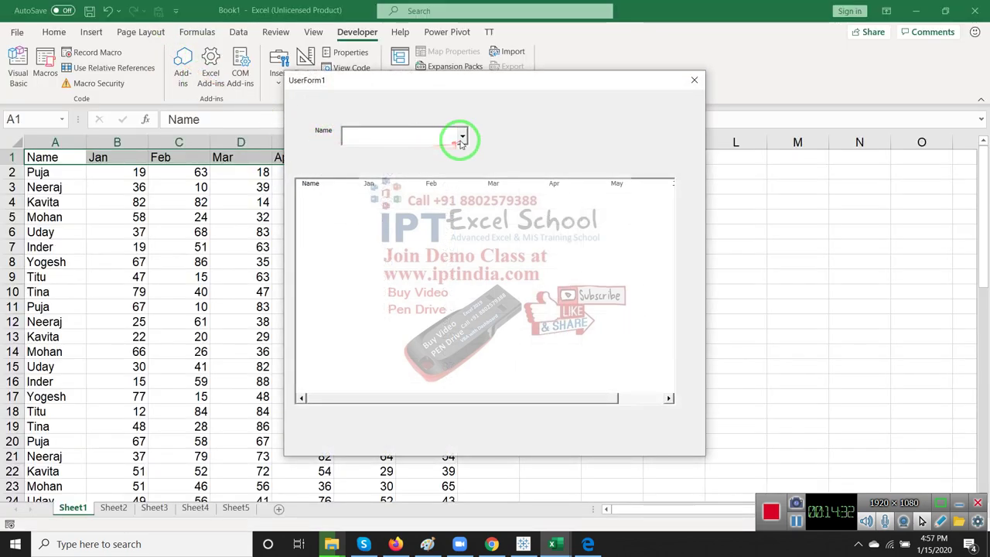
- Choose Neeraj, Mohan and Uday to check their rows, close the form and show the desktop
click(462, 136)
click(443, 160)
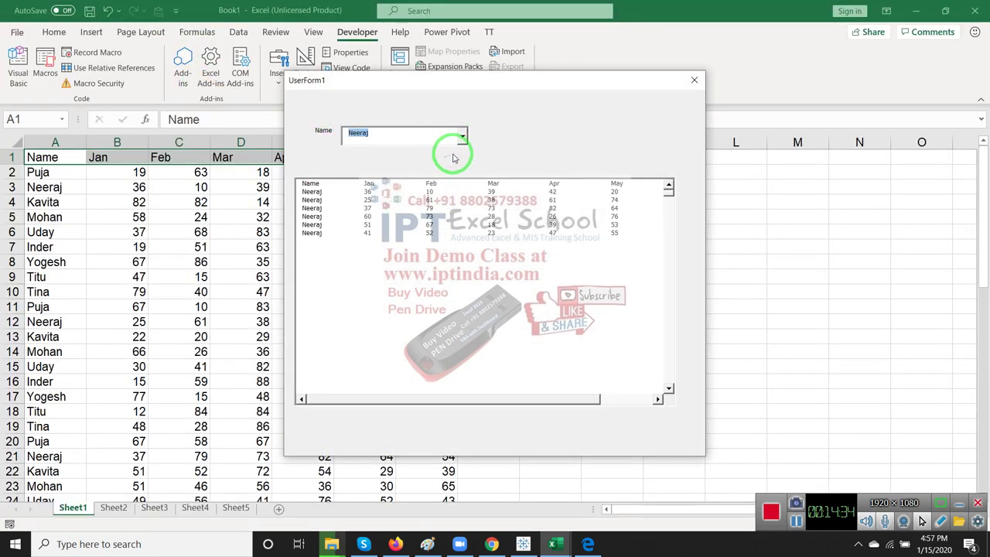
click(461, 138)
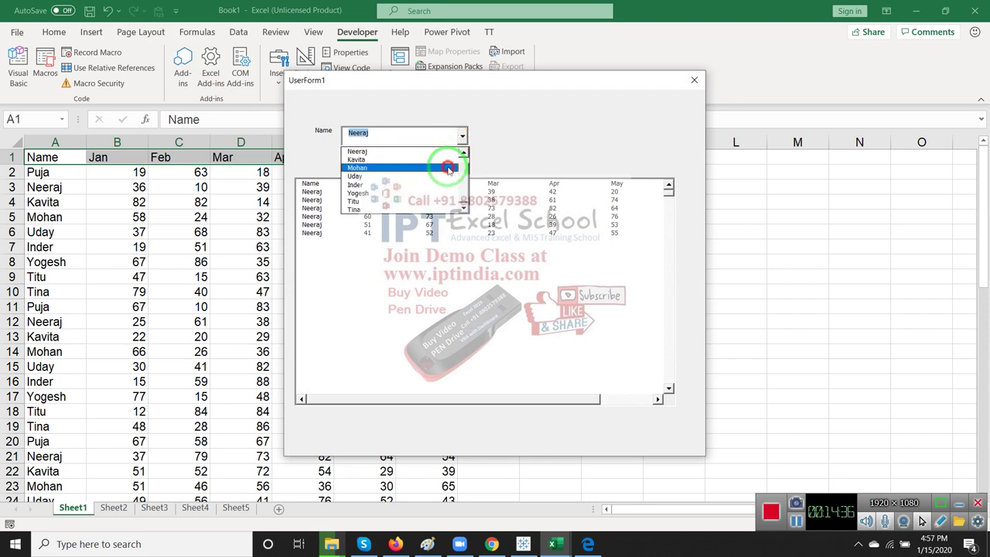
click(437, 173)
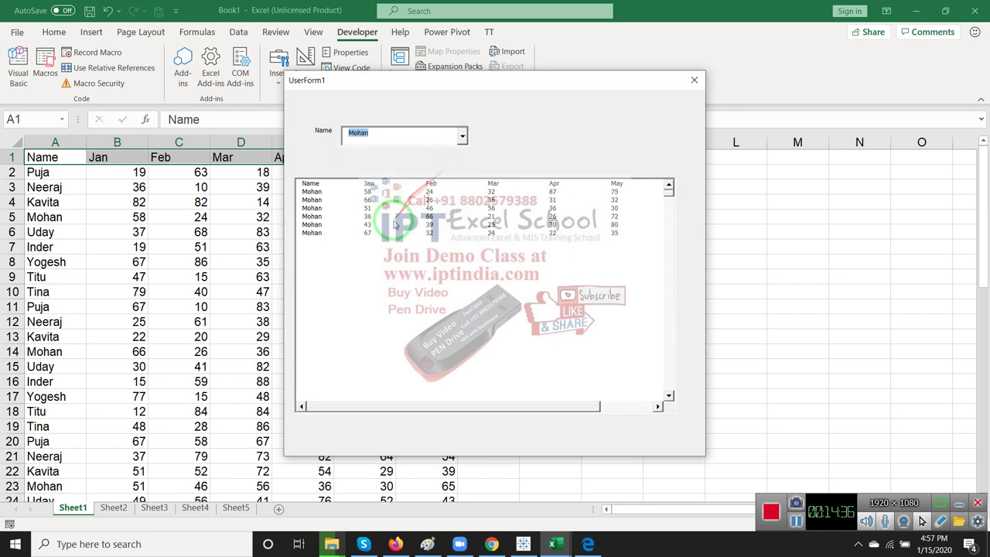
click(461, 136)
click(438, 177)
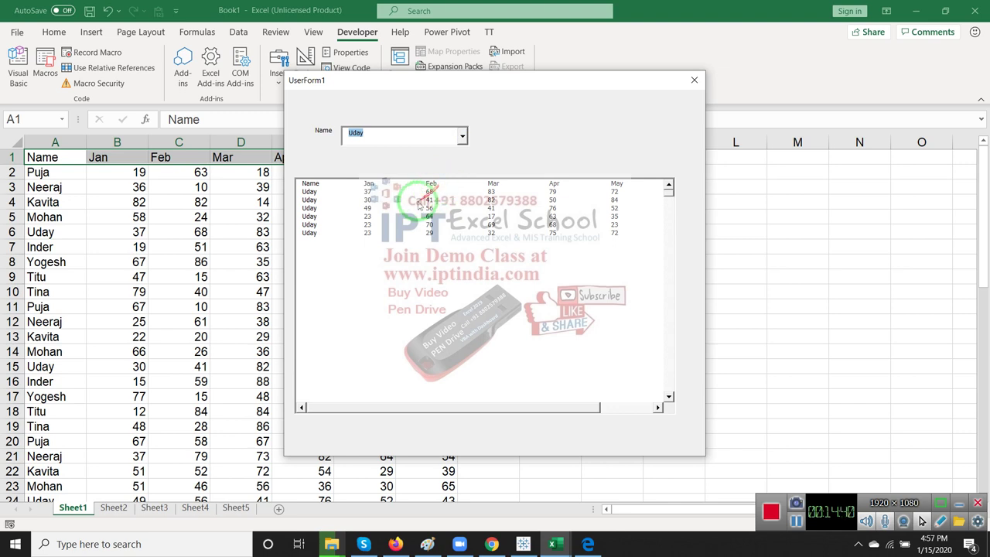
click(412, 200)
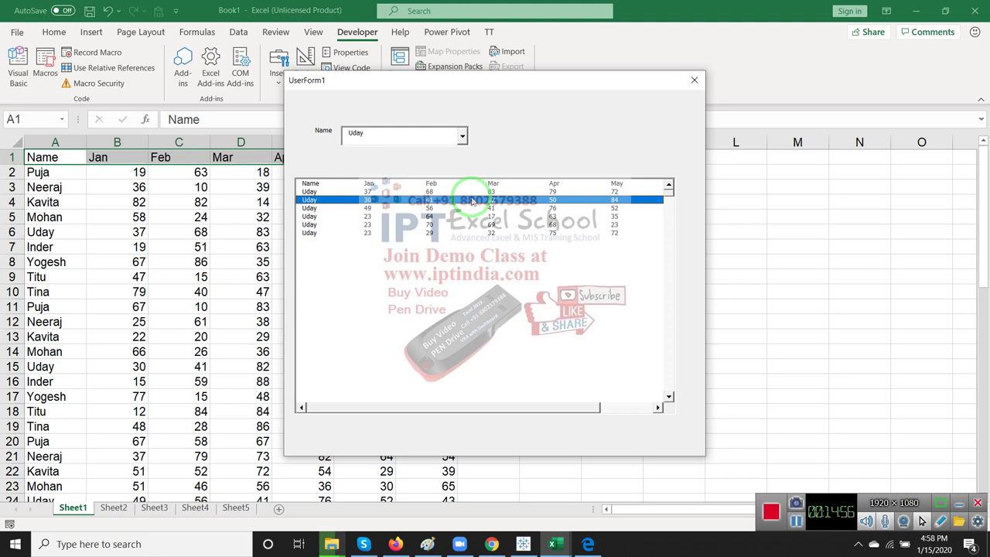
click(695, 82)
key(super+d)
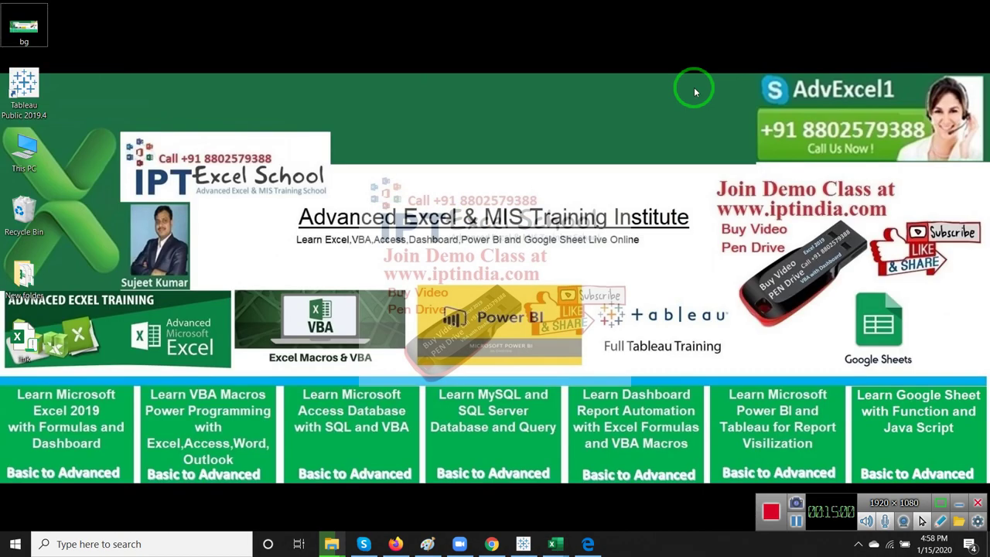